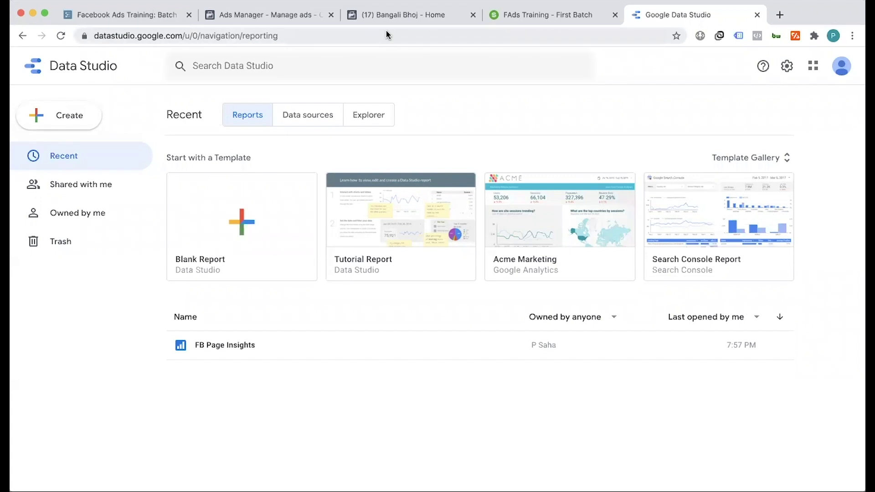
Step: Switch to Ads Manager and reset it, also discarding the unpublished changes for the account
click(282, 19)
click(822, 63)
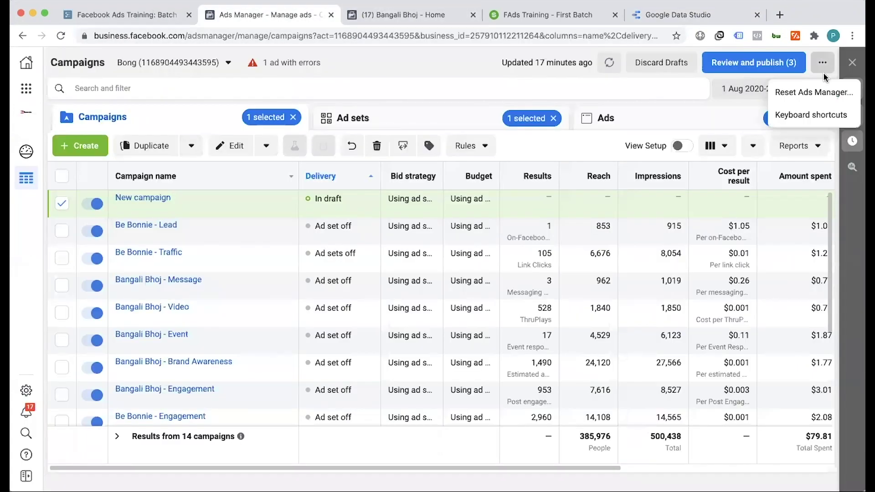
click(813, 92)
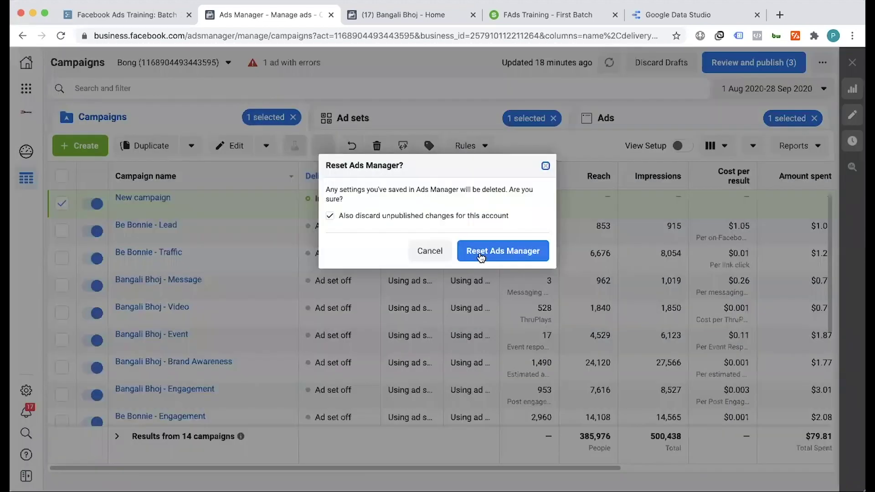
click(504, 250)
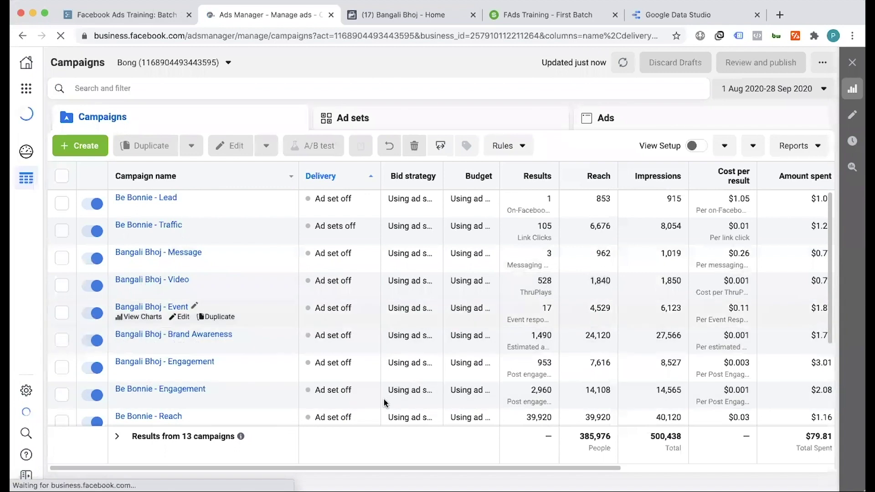
Step: Look across the performance columns of the campaigns table, from delivery to unique link clicks
drag(352, 465, 360, 446)
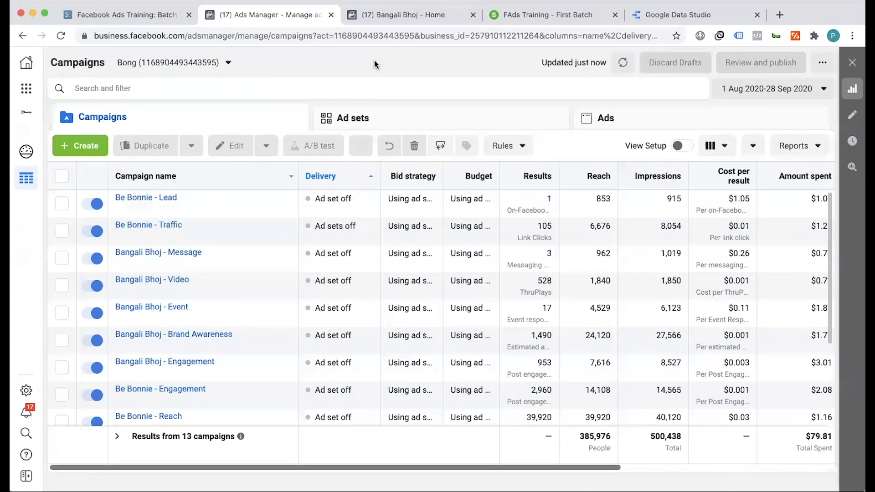
scroll(533, 456, right, 5)
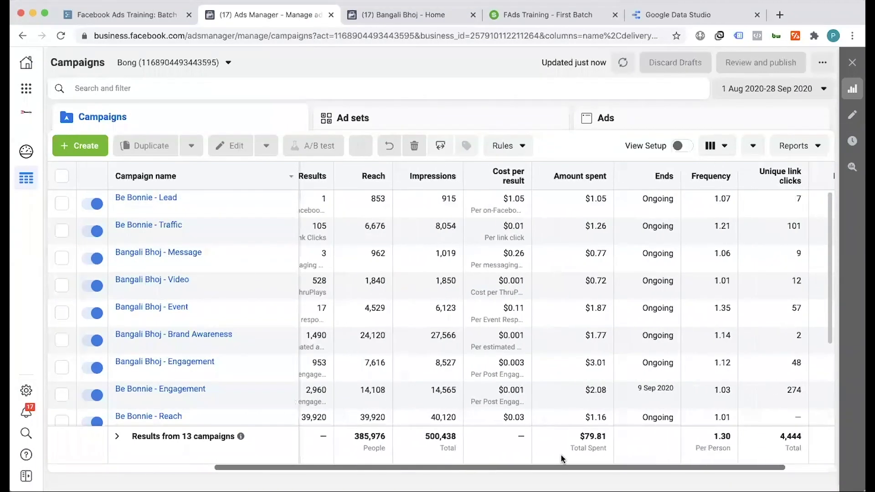
scroll(483, 460, left, 5)
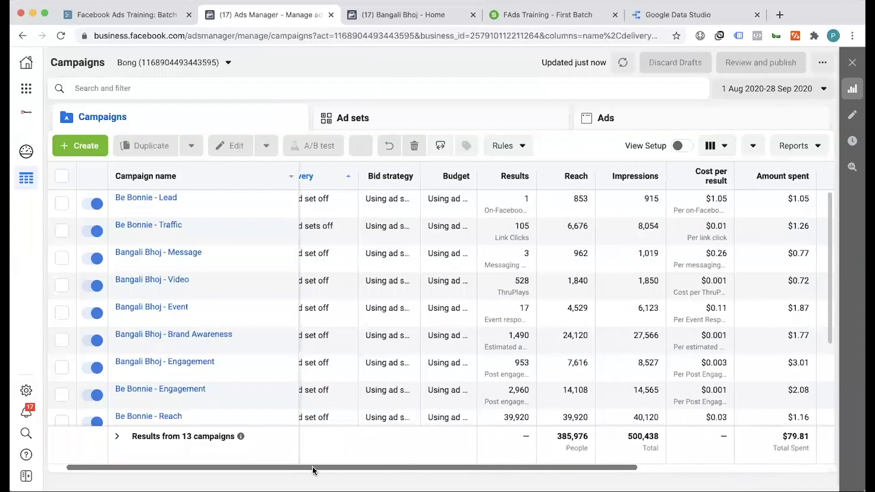
scroll(308, 469, left, 2)
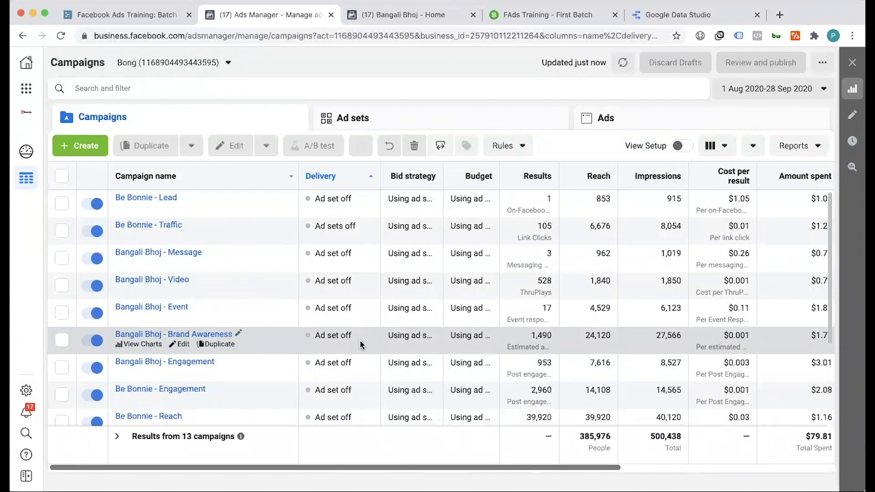
Step: Switch to Google Data Studio, open the Acme Marketing template, and set its date range to Jul 1, 2020 - Aug 1, 2020
click(681, 15)
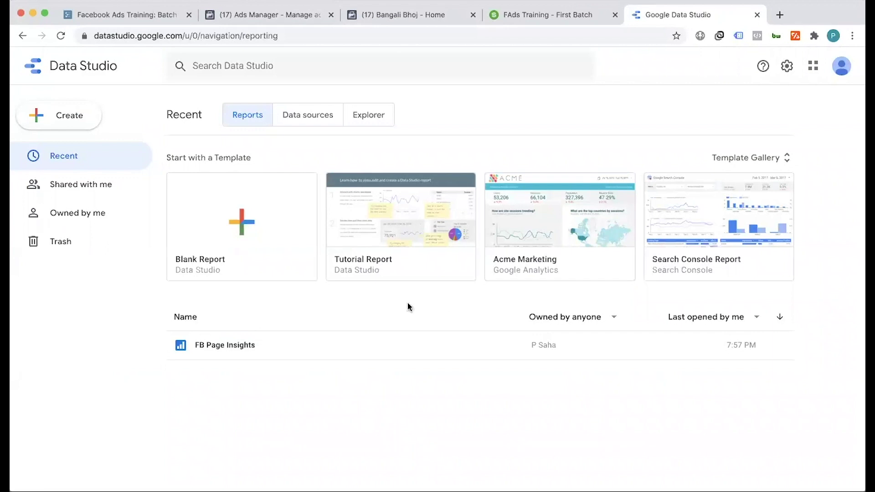
click(535, 230)
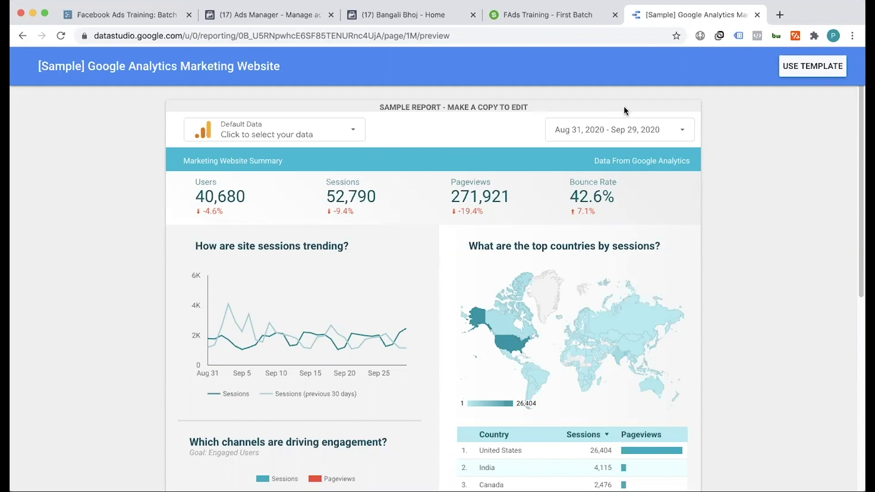
click(609, 131)
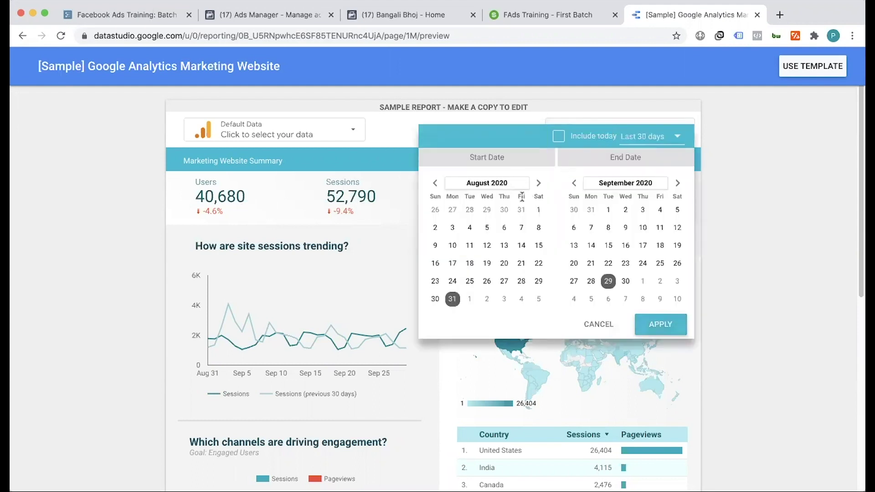
click(434, 183)
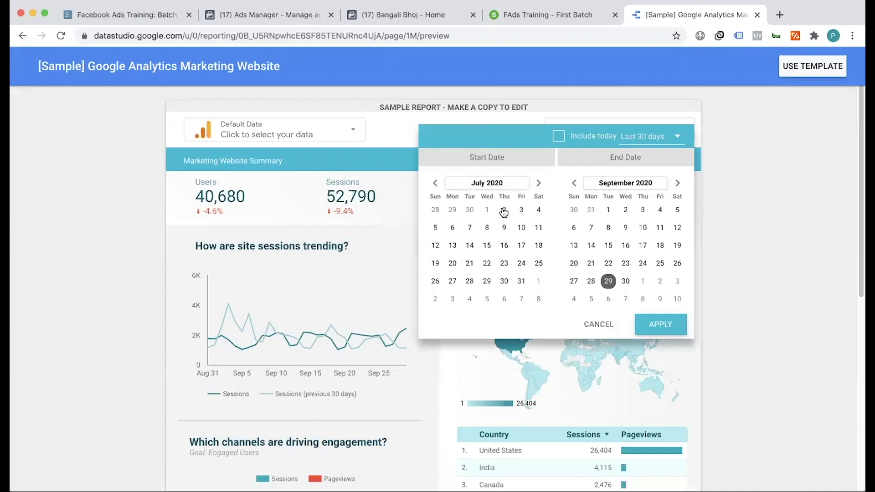
click(486, 212)
click(574, 184)
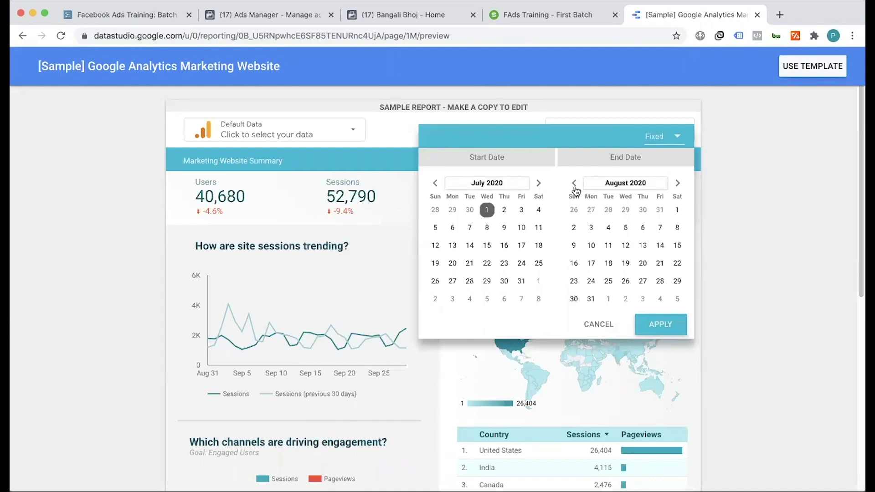
click(677, 210)
click(640, 326)
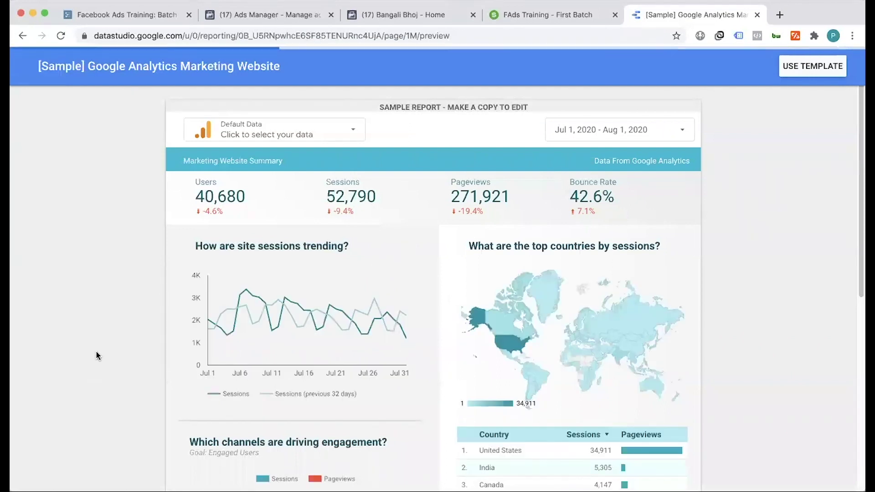
Step: Examine the sample marketing report's trend, country, channel and age and gender charts, and return to the reports overview
scroll(444, 275, down, 1)
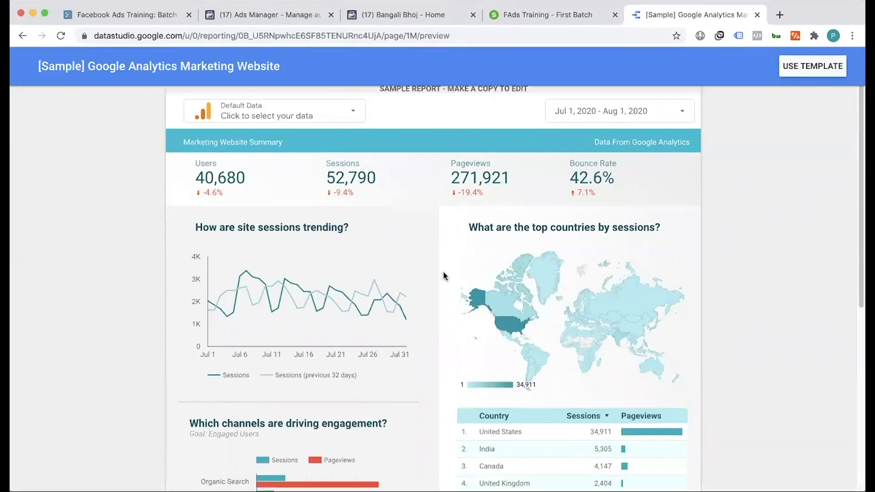
scroll(444, 275, down, 7)
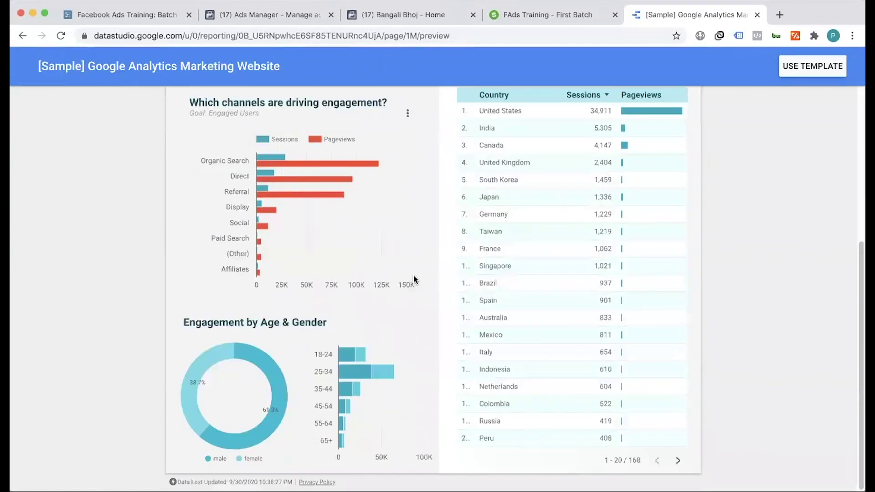
scroll(413, 276, up, 8)
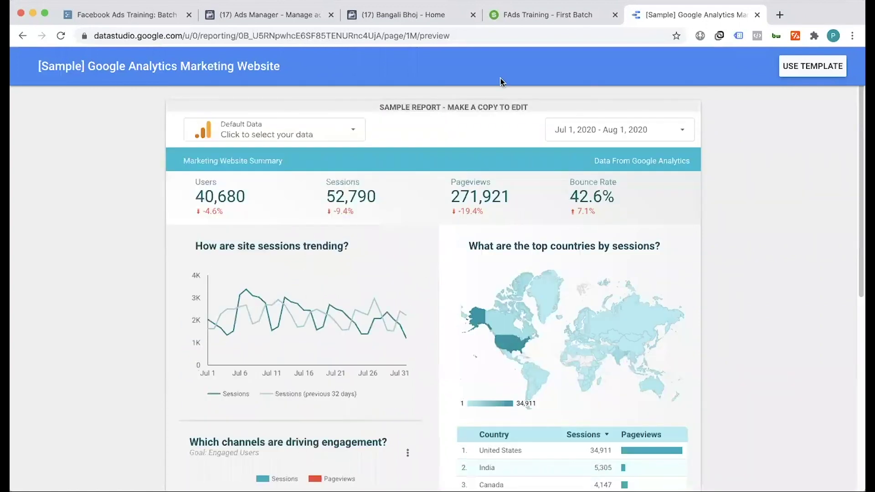
click(554, 12)
click(651, 14)
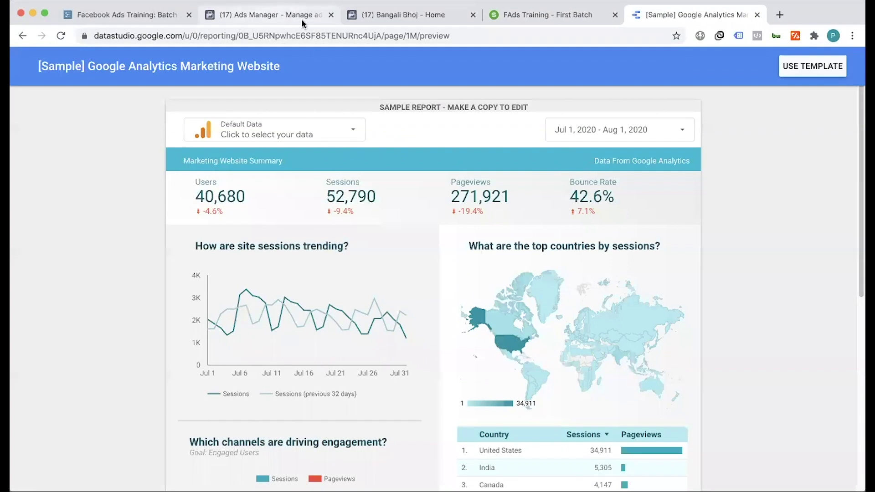
scroll(75, 76, left, 5)
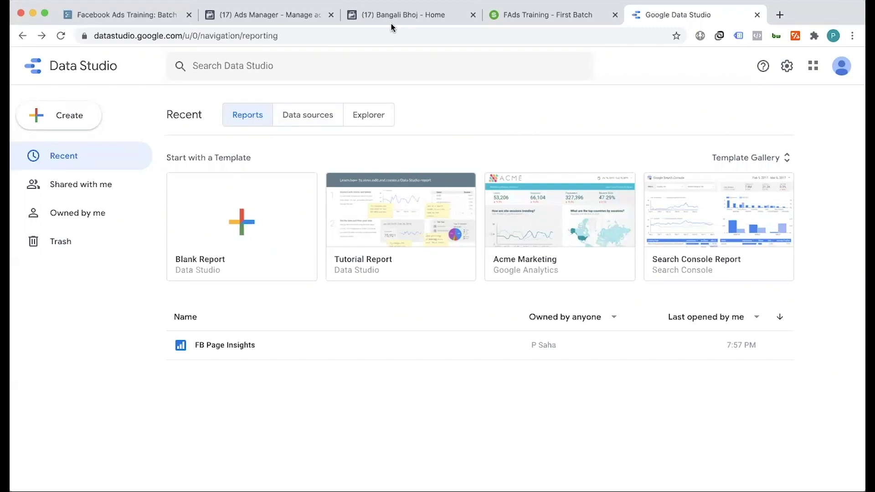
Step: Preview the Search Console Report template in Data Studio, checking the Ads Manager campaign list before and after it
click(275, 23)
click(291, 176)
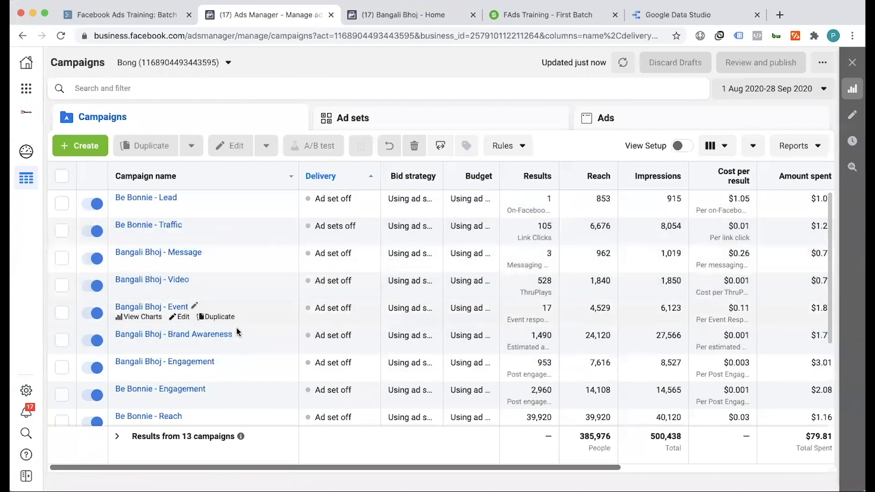
click(666, 16)
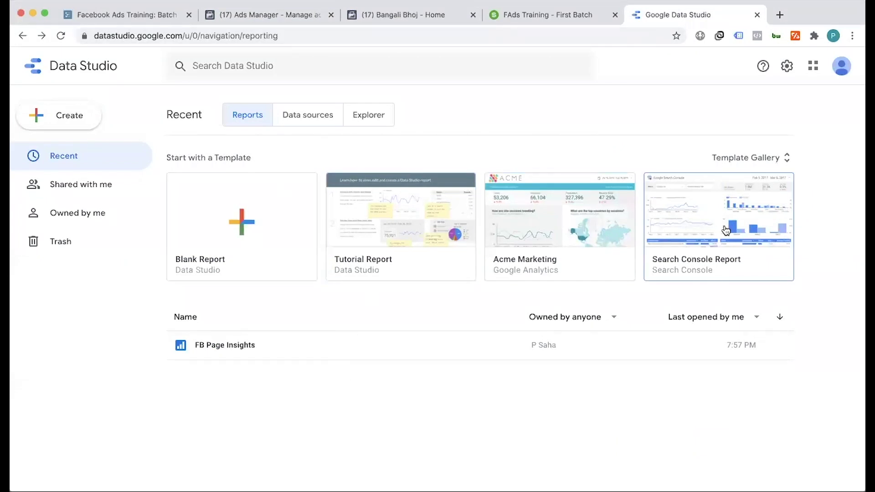
click(709, 230)
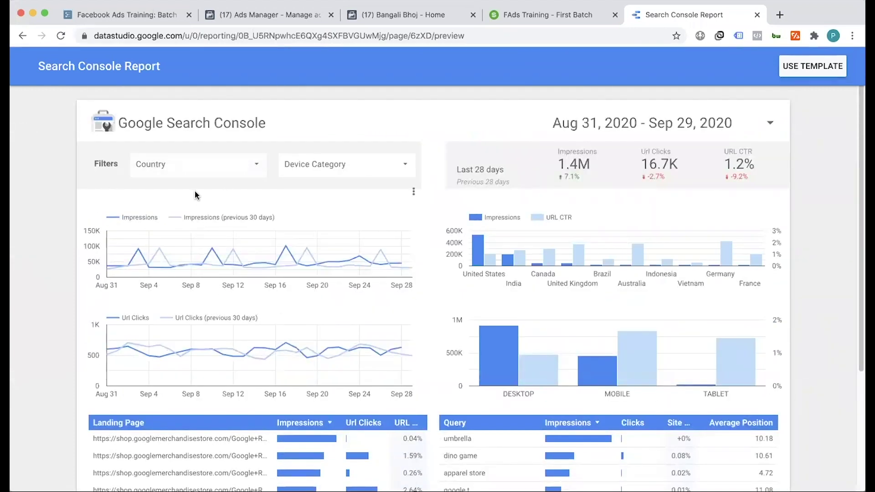
key(super+bracketleft)
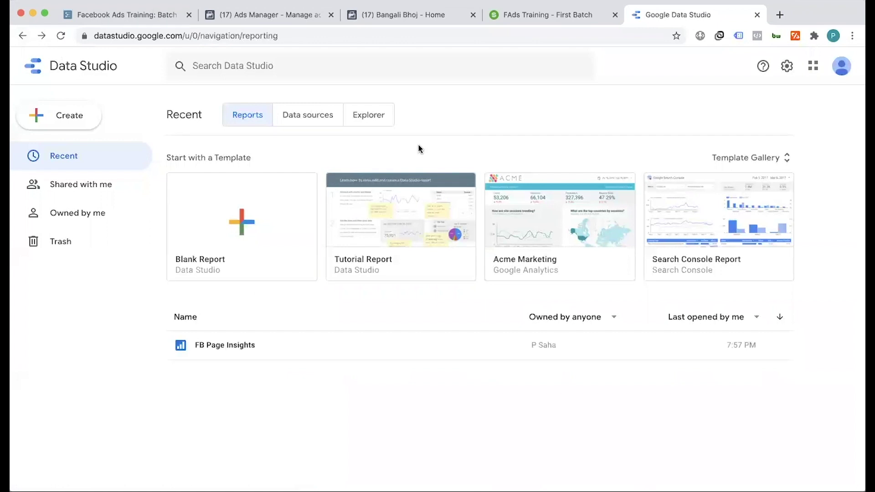
click(263, 15)
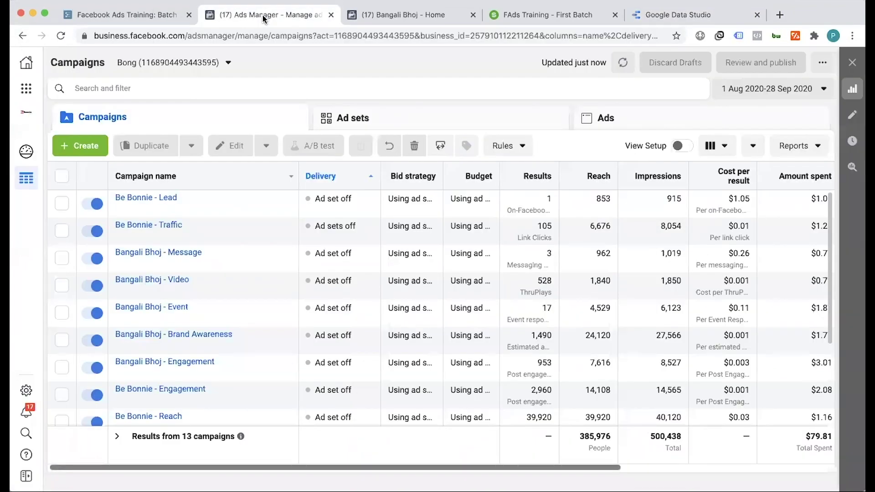
click(665, 15)
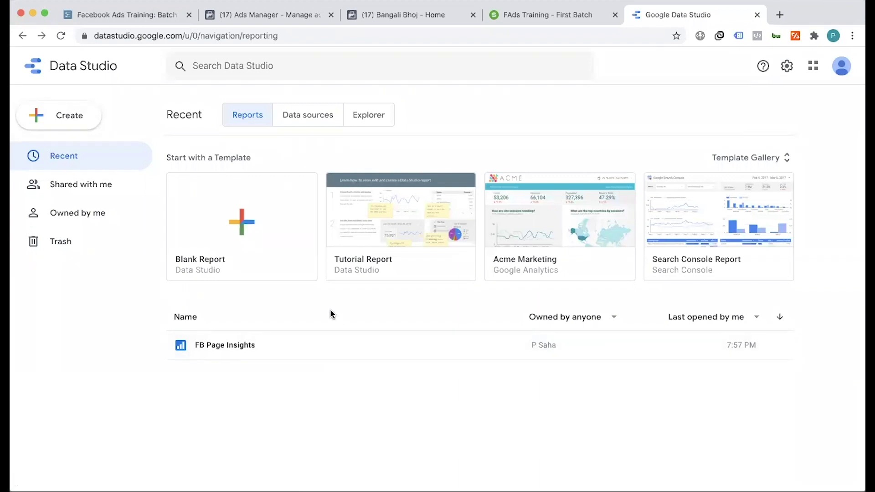
Step: Search the web for supermetrics in a new browser tab and open the official Supermetrics website
click(780, 17)
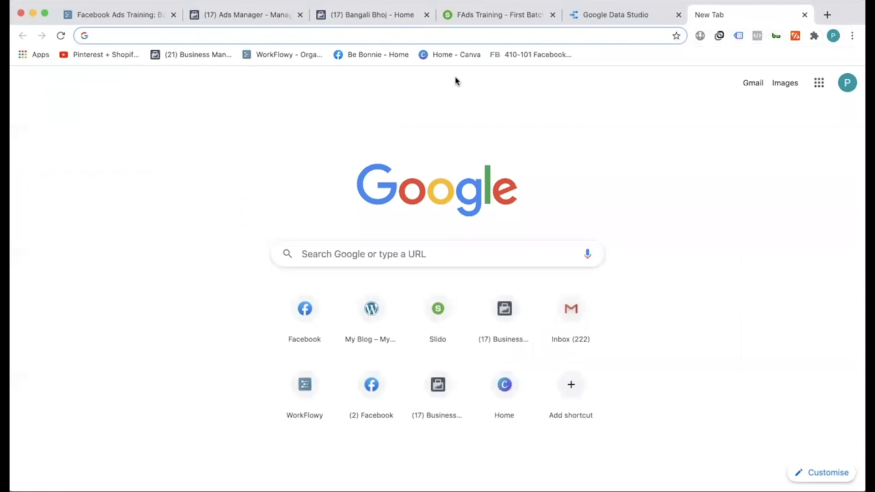
text(sup)
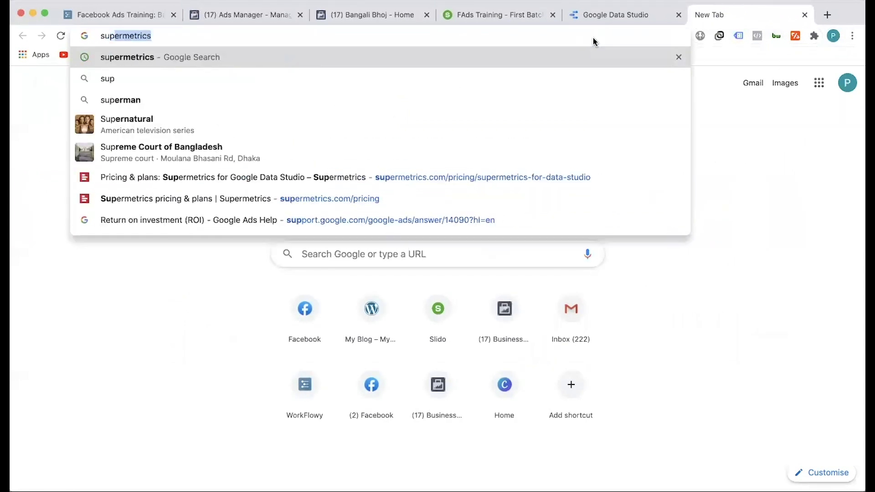
key(Return)
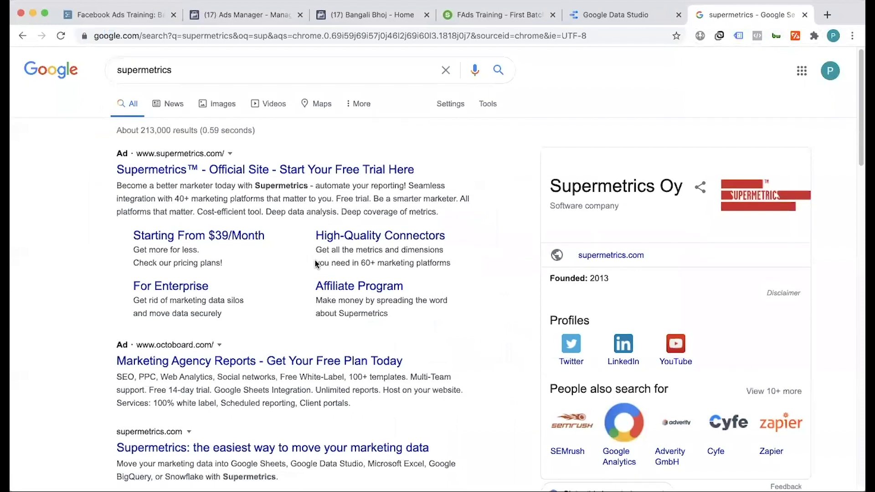
scroll(289, 274, down, 4)
click(191, 280)
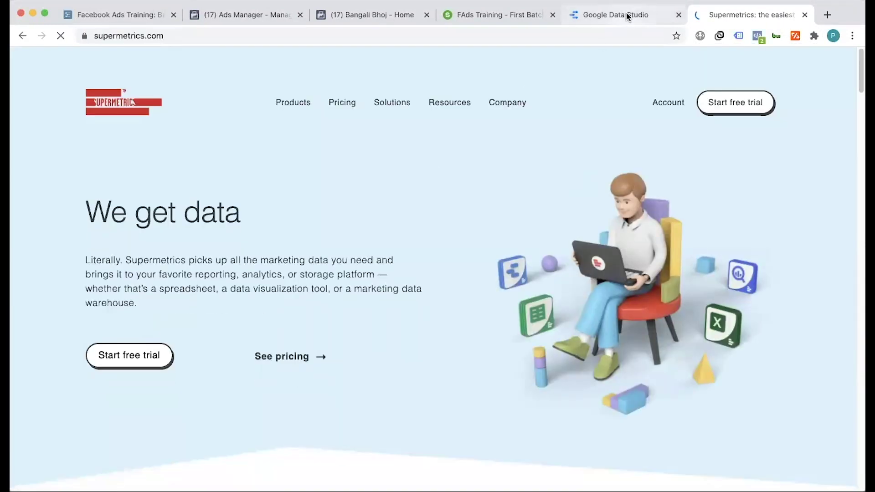
Step: Revisit the Data Studio reports overview, return to the Supermetrics site and select its web address
click(622, 15)
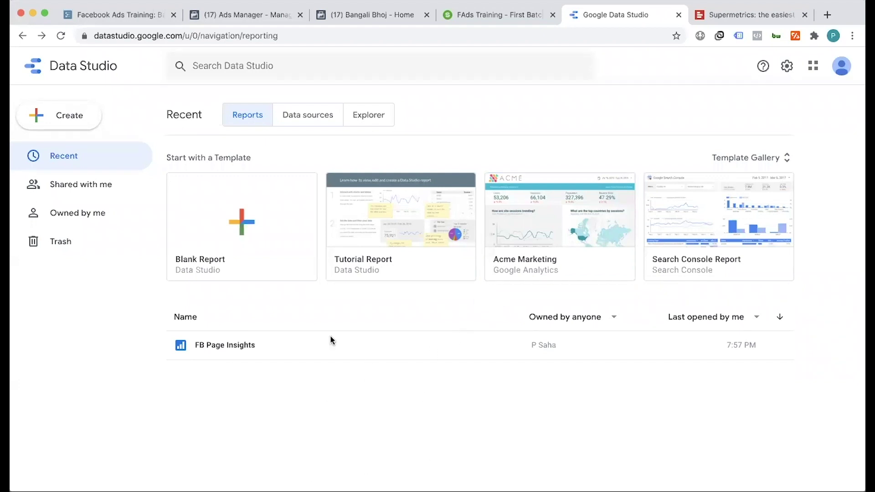
click(728, 16)
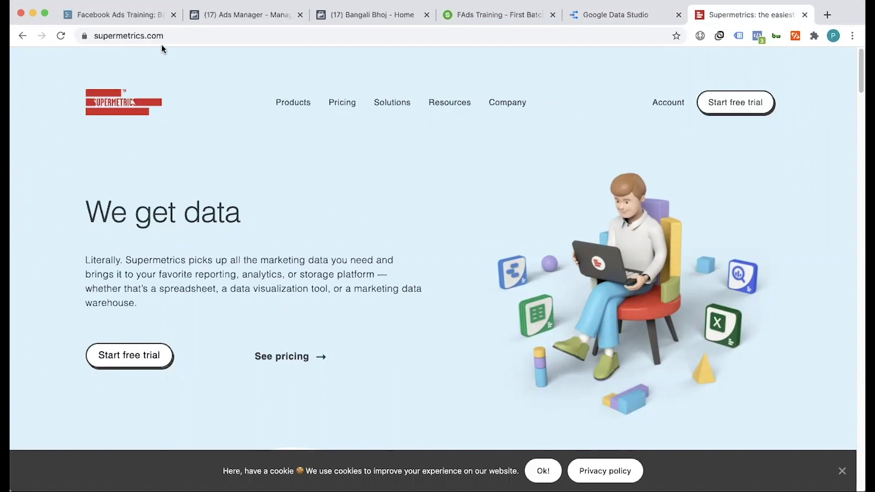
click(184, 36)
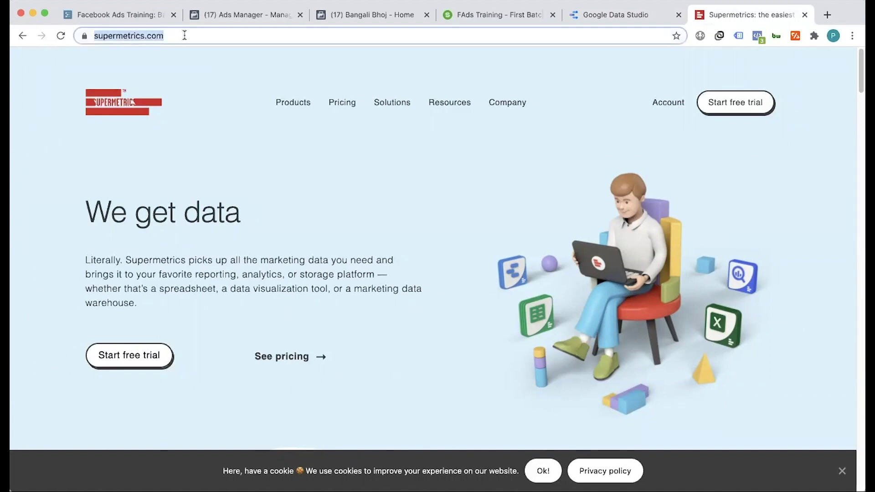
click(133, 18)
key(ctrl+shift+Tab)
Step: Open the Supermetrics for Data Studio product page and view its pricing plans
scroll(256, 298, down, 4)
scroll(256, 298, up, 4)
click(301, 106)
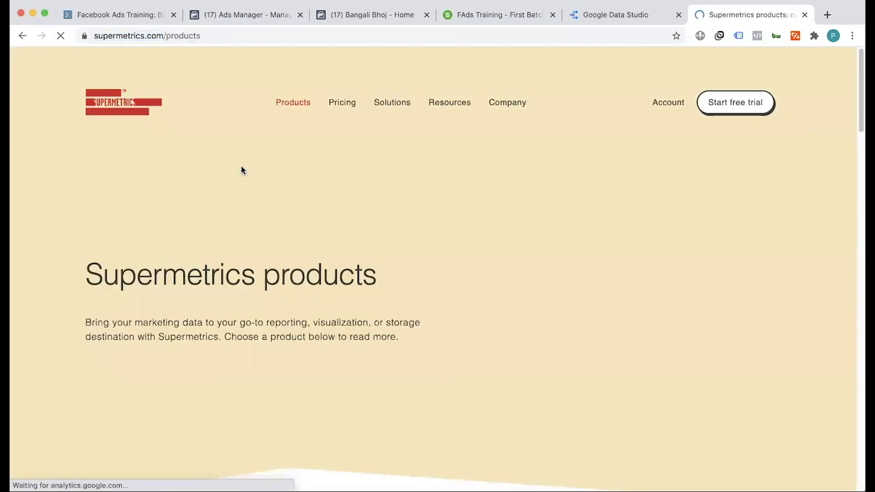
mouse_move(289, 113)
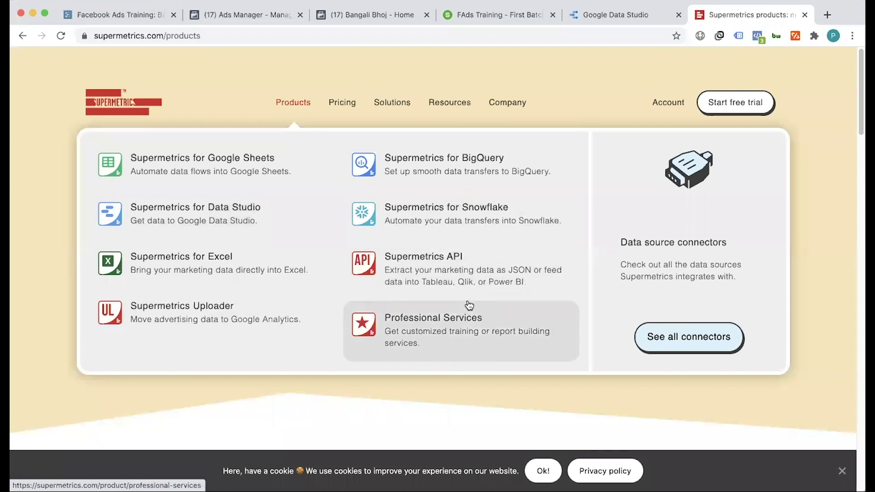
click(224, 220)
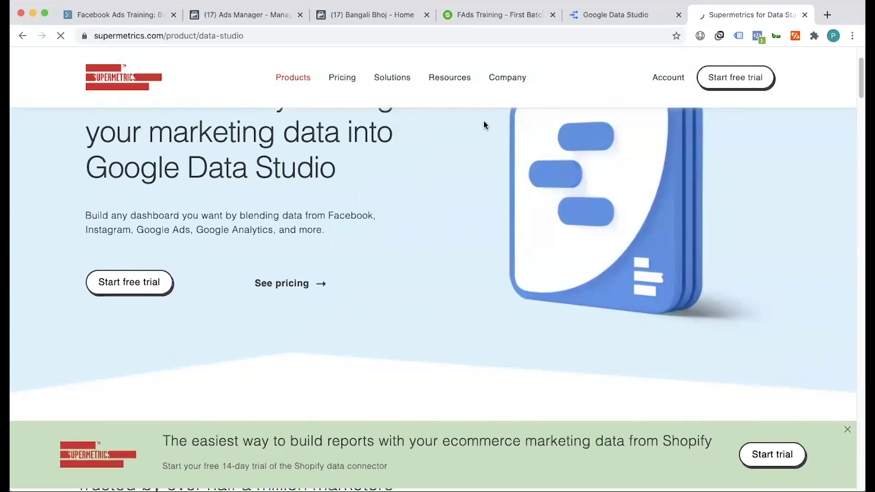
click(342, 77)
scroll(311, 278, down, 5)
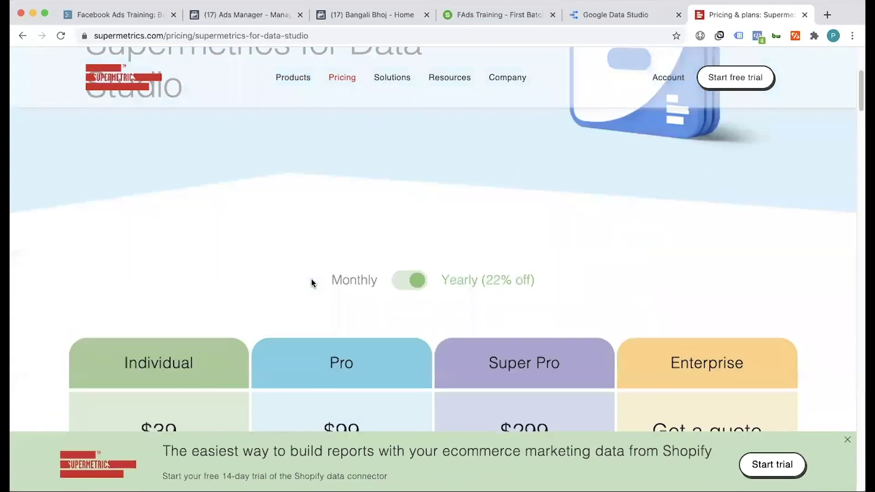
Step: Switch the Supermetrics for Data Studio pricing to monthly billing and review the Individual, Pro, Super Pro and Enterprise plans
scroll(365, 205, up, 3)
click(408, 139)
scroll(214, 278, down, 2)
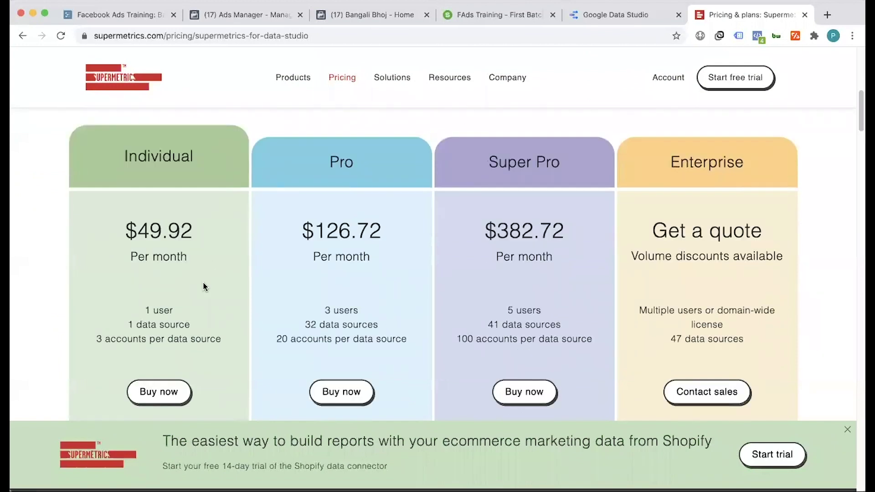
scroll(203, 285, down, 2)
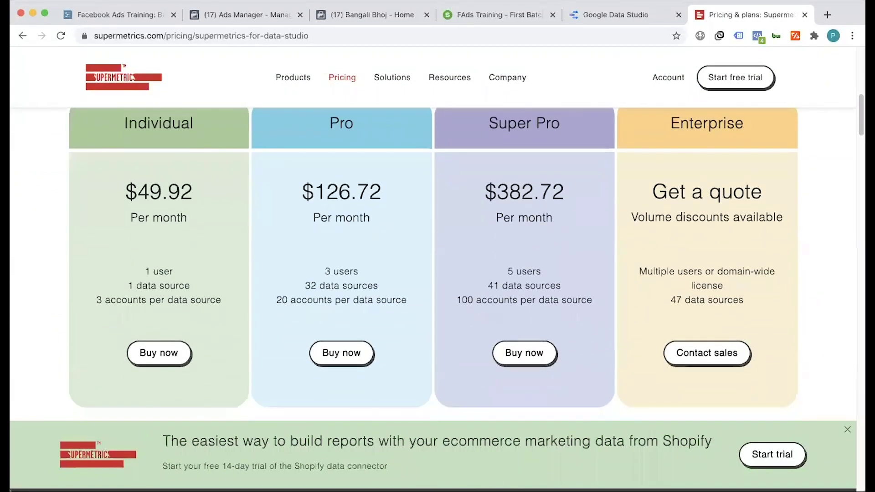
scroll(143, 305, down, 4)
scroll(143, 305, up, 1)
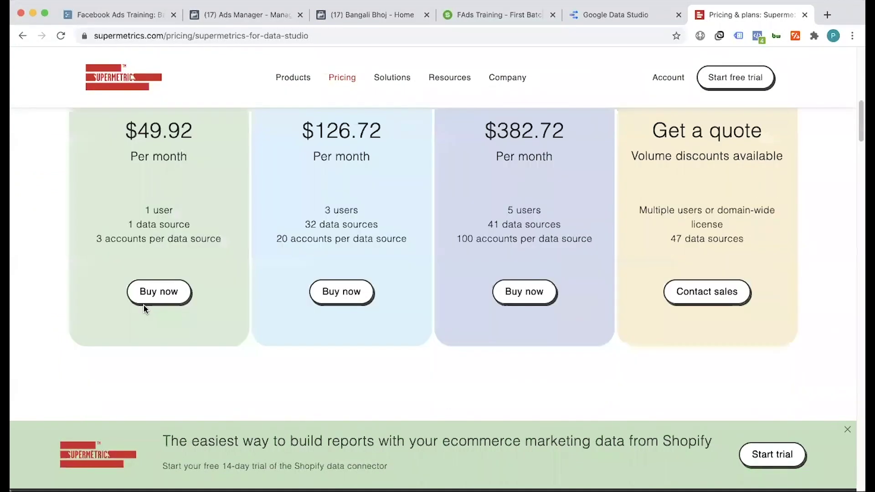
scroll(144, 304, up, 5)
Step: Switch to the Facebook Ads Training outline in WorkFlowy and add an empty bullet below the Data Studio link
click(637, 15)
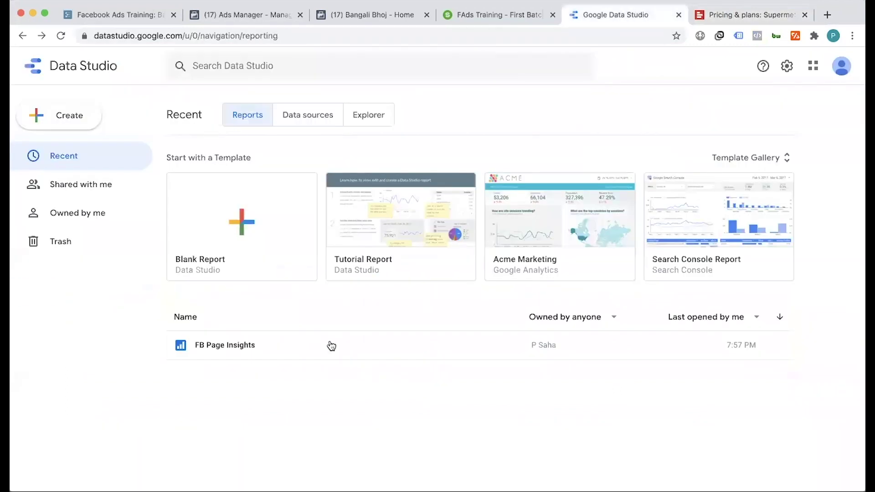
key(super+1)
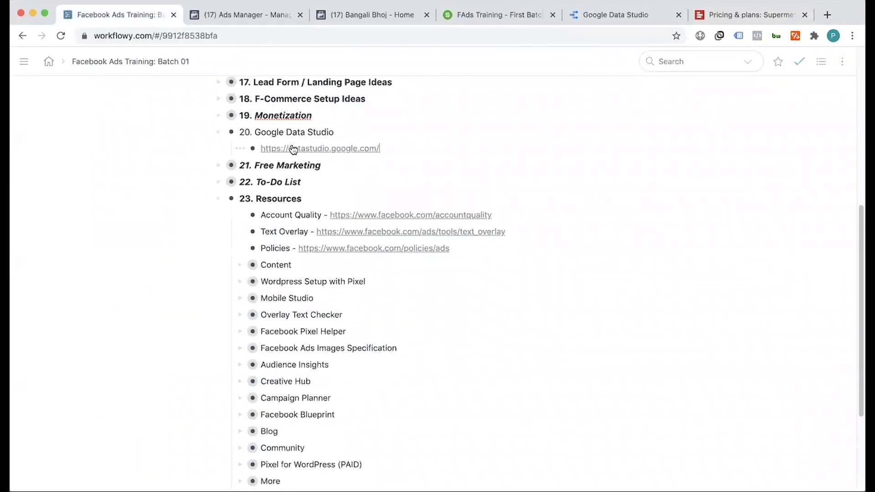
key(Return)
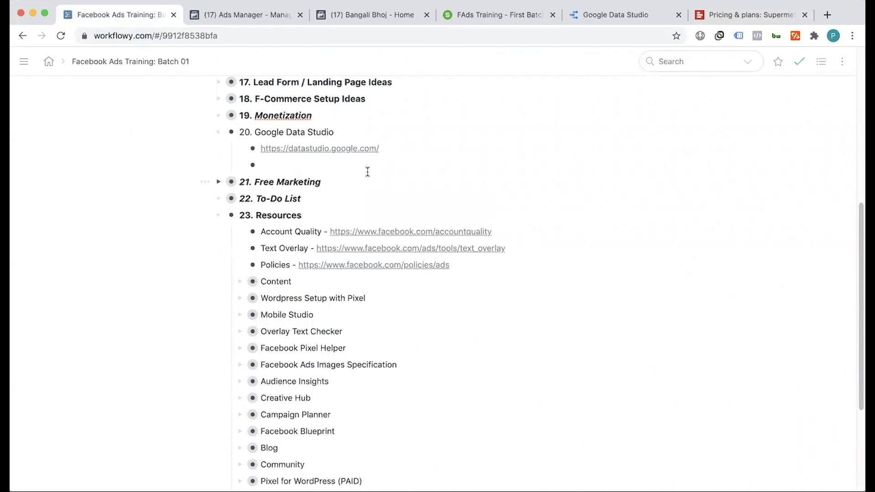
Step: Return to Data Studio, show its data sources overview and start creating a new data source
click(622, 13)
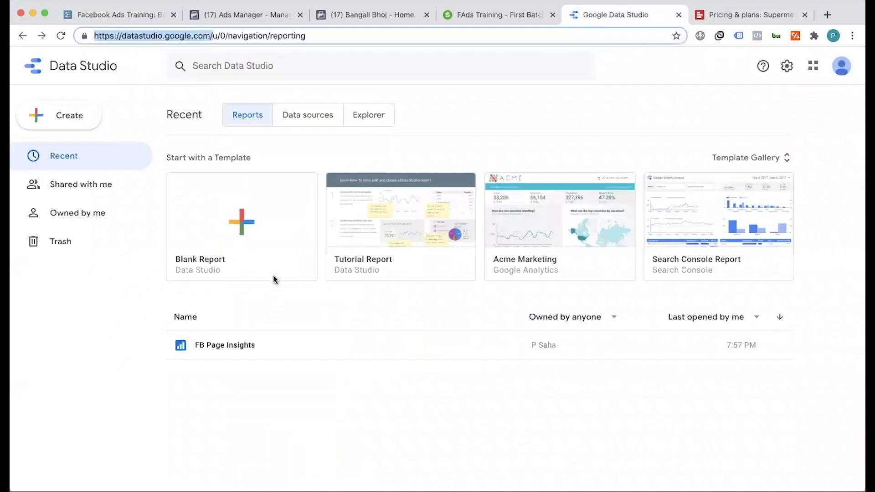
click(308, 114)
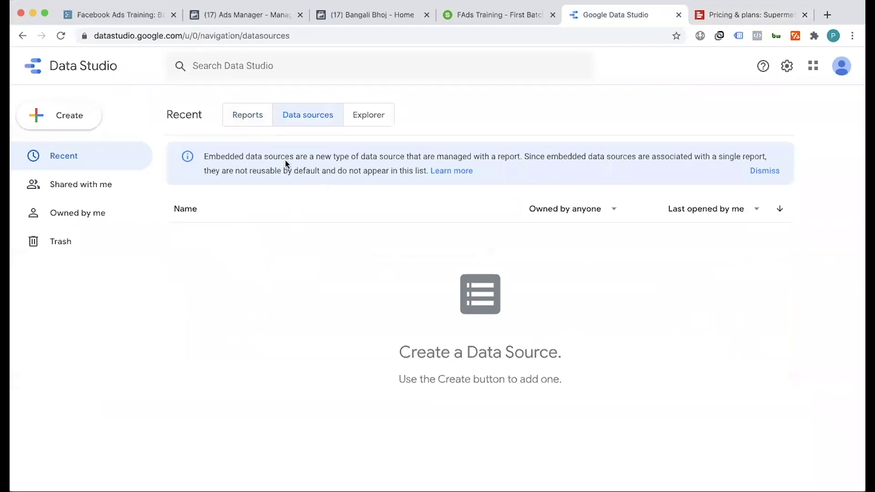
click(80, 125)
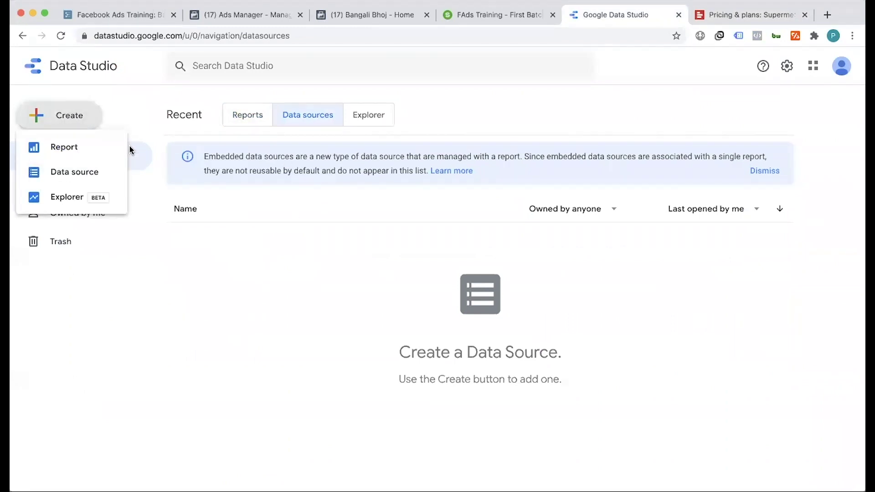
click(72, 178)
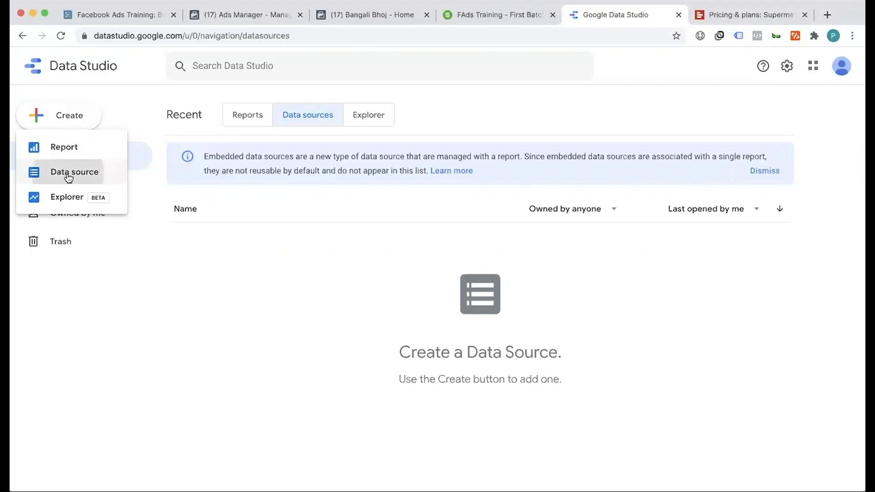
click(109, 144)
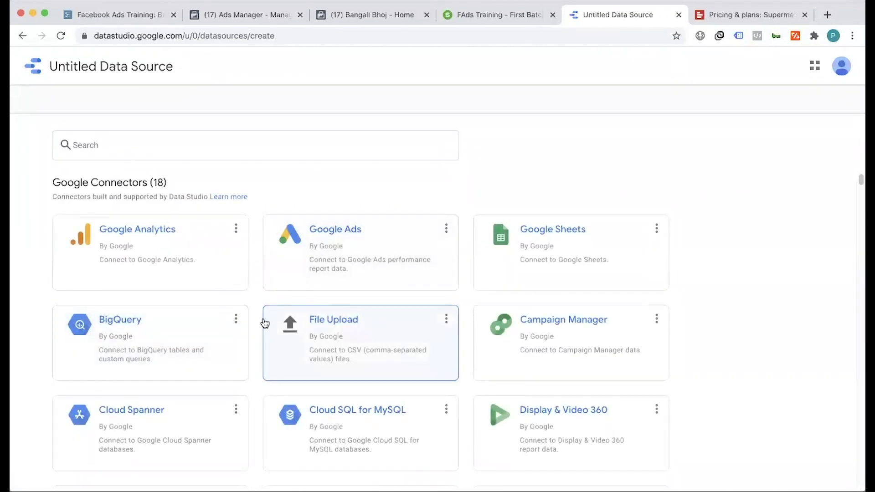
Step: Look through the Google and partner connectors offered for the new data source
scroll(265, 323, down, 3)
scroll(263, 322, up, 3)
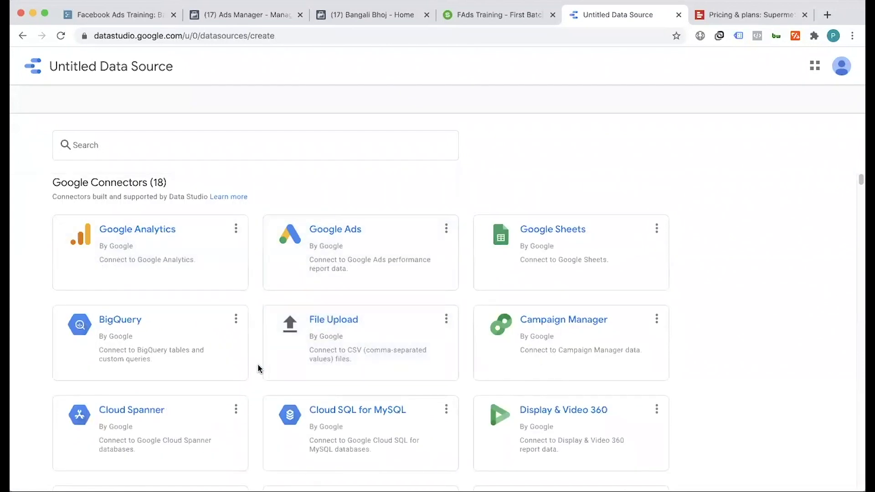
scroll(258, 368, down, 7)
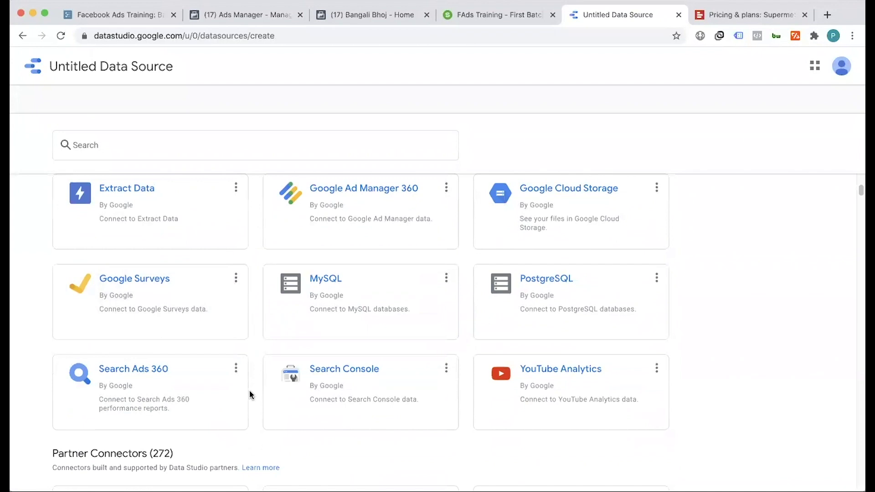
scroll(257, 381, down, 1)
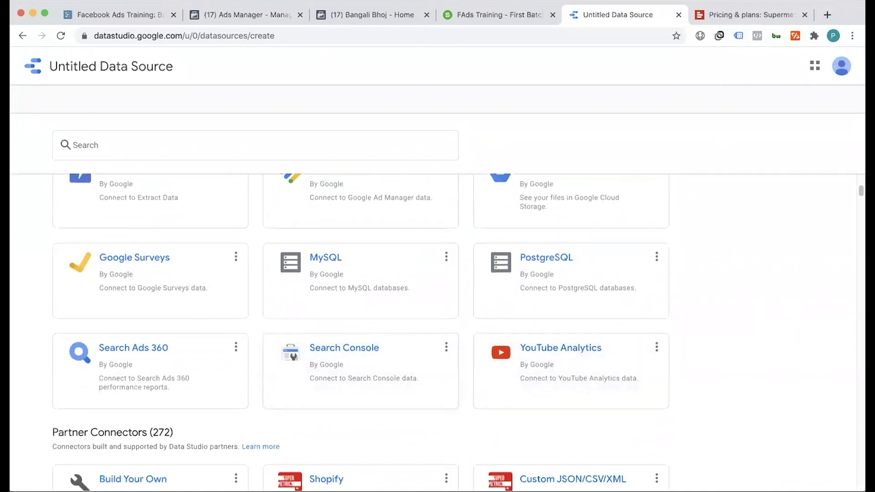
scroll(354, 364, up, 3)
scroll(232, 336, up, 4)
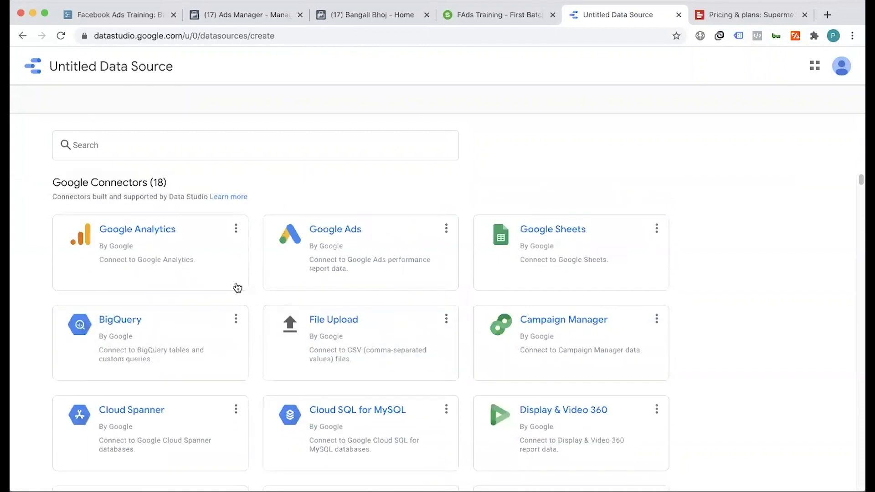
scroll(271, 321, down, 2)
scroll(271, 320, down, 9)
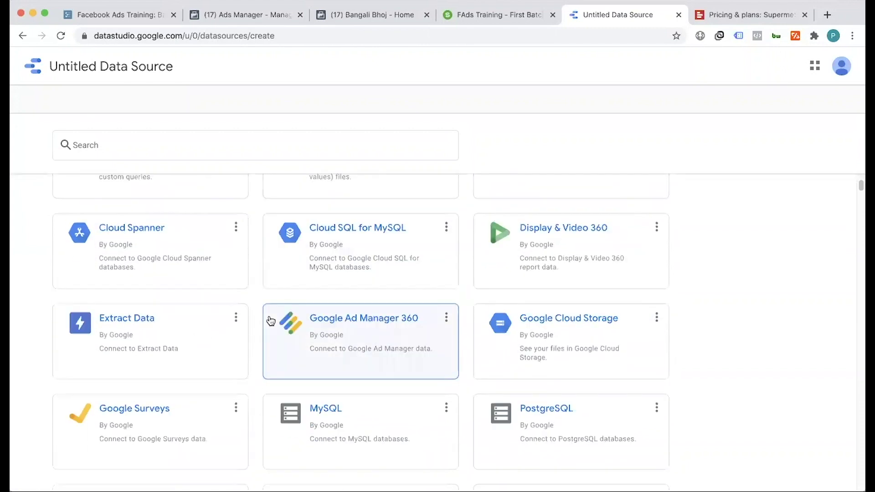
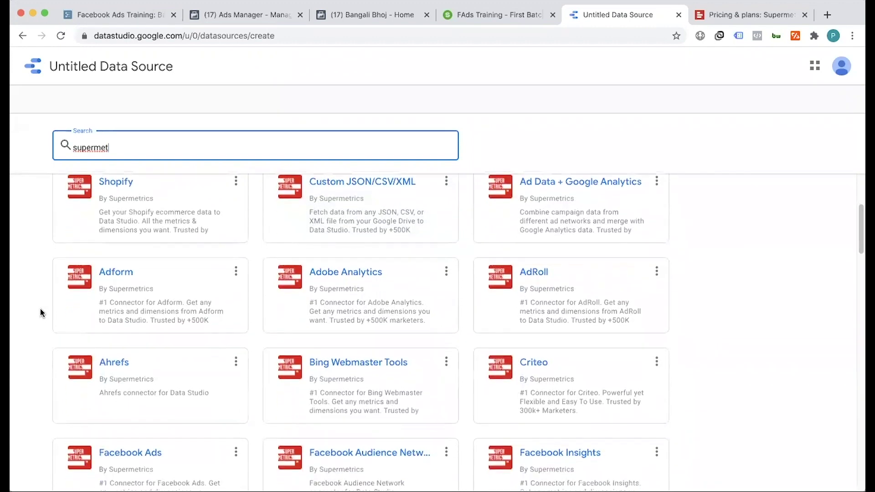
Step: Examine the Facebook Ads and Facebook Insights connectors among the Supermetrics search results
scroll(40, 309, down, 1)
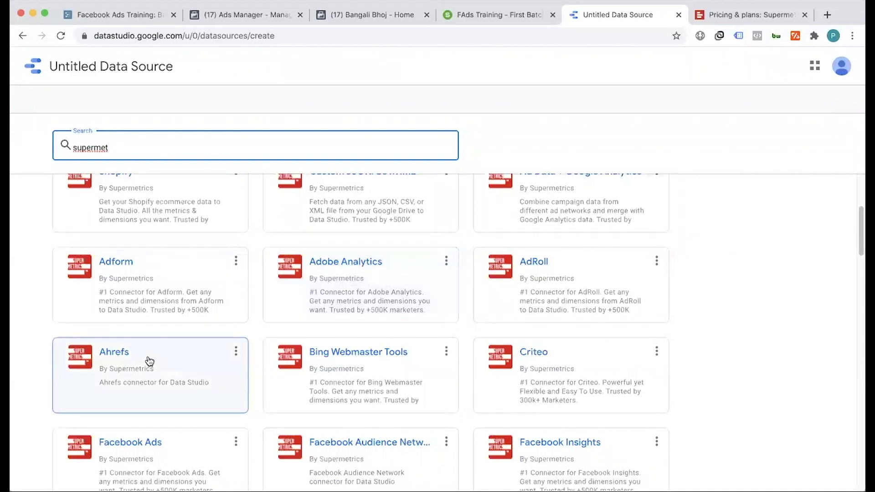
scroll(142, 364, down, 3)
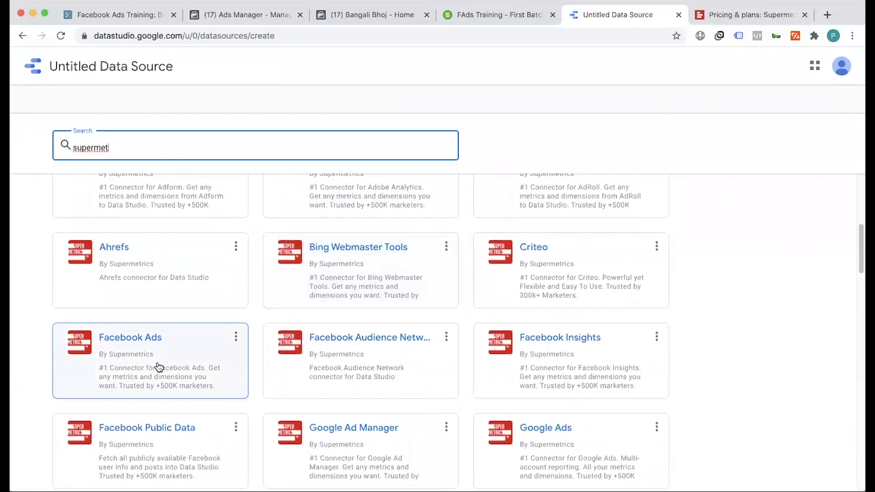
scroll(158, 367, down, 1)
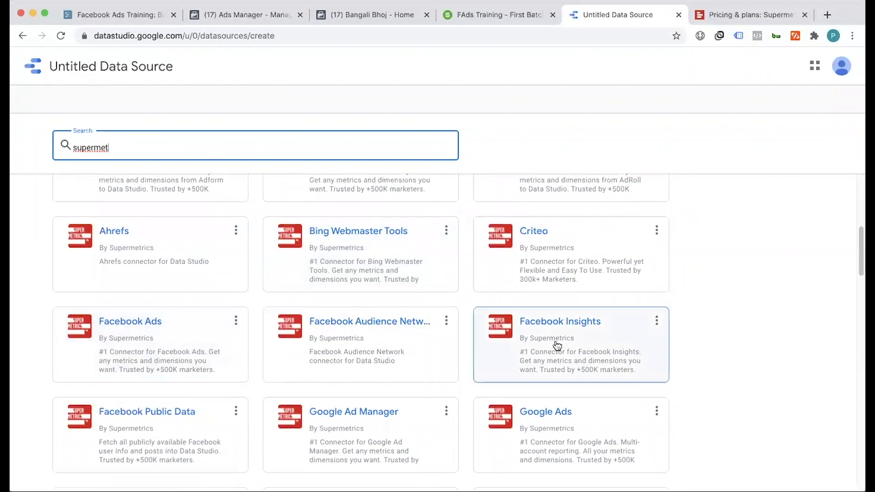
Step: Open the Insights of the Bangali Bhoj Facebook page, then return to the connector list in Data Studio
click(352, 19)
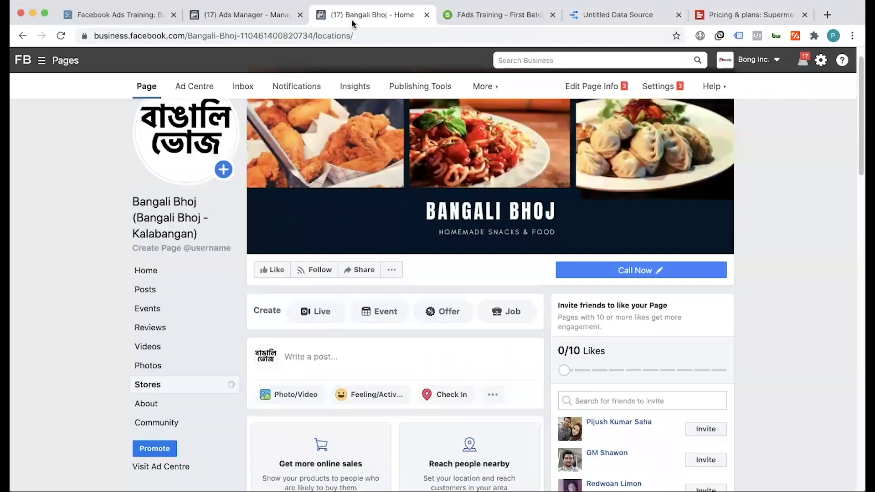
scroll(161, 369, down, 1)
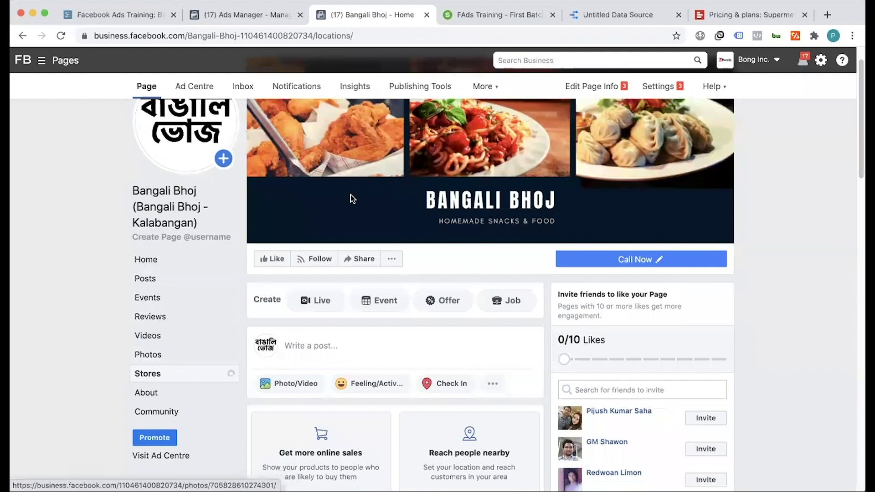
click(355, 87)
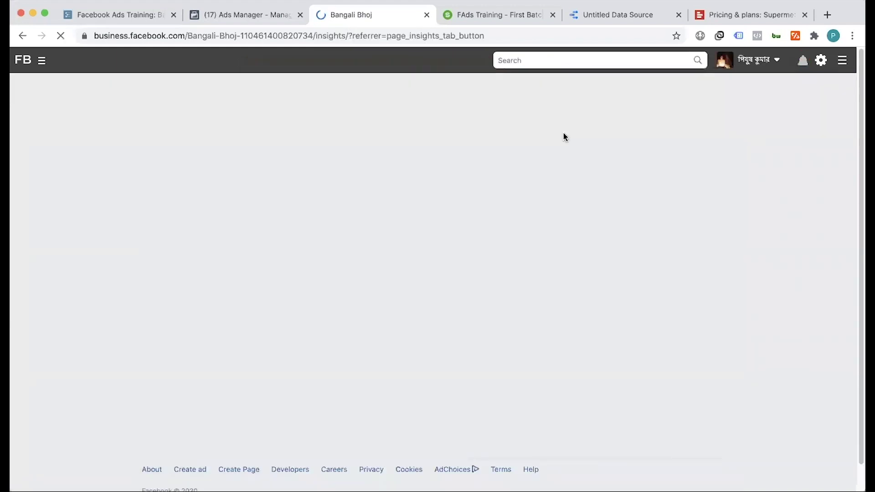
click(611, 20)
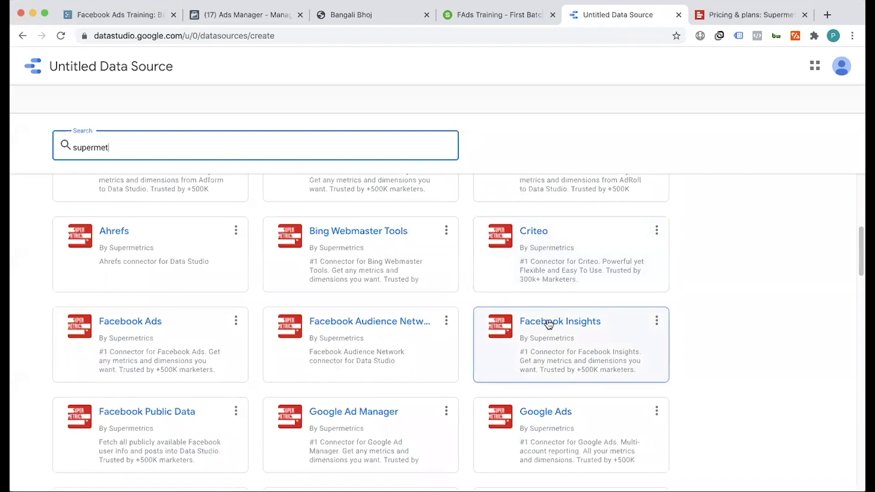
Step: Choose the Supermetrics Facebook Ads connector and authorize both the Data Studio community connector and Facebook Ads access
click(143, 324)
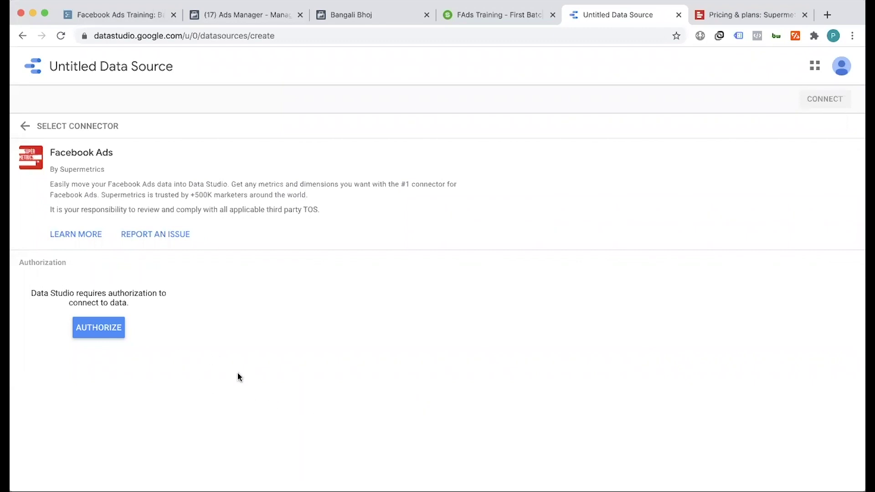
click(101, 332)
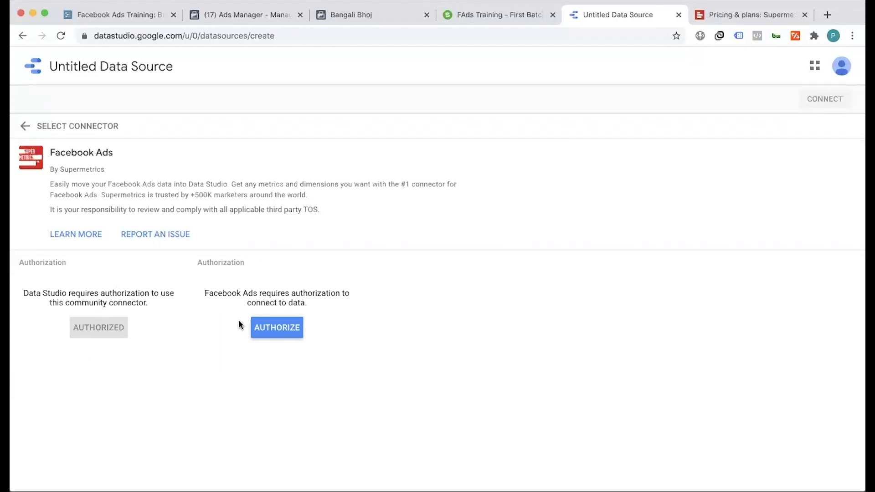
click(273, 335)
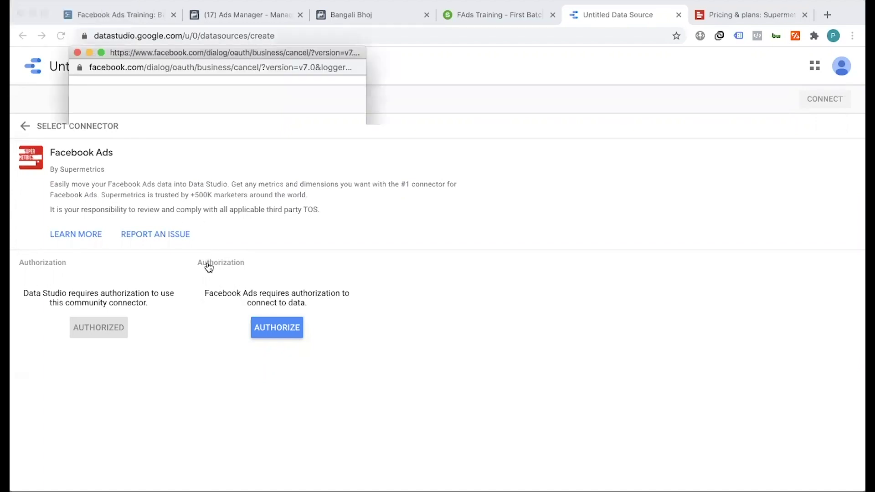
Step: Review the Facebook Ads connector's settings page and highlight the remaining trial period
scroll(92, 280, down, 5)
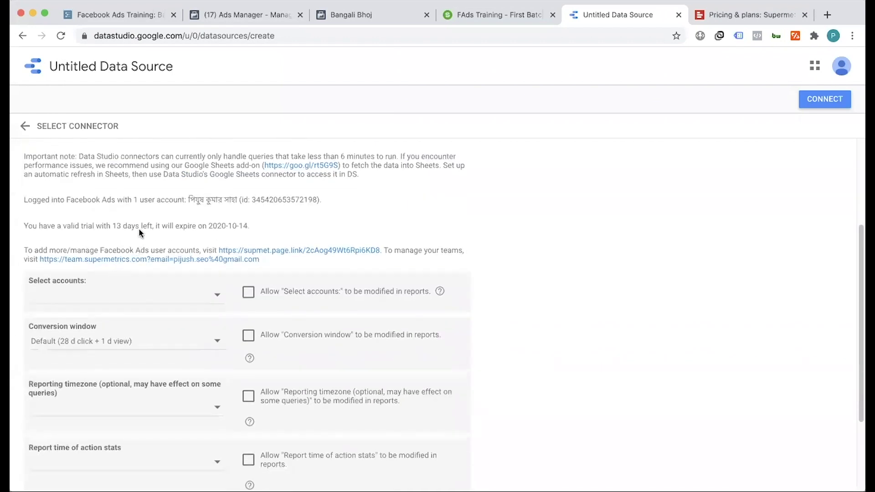
scroll(138, 229, down, 1)
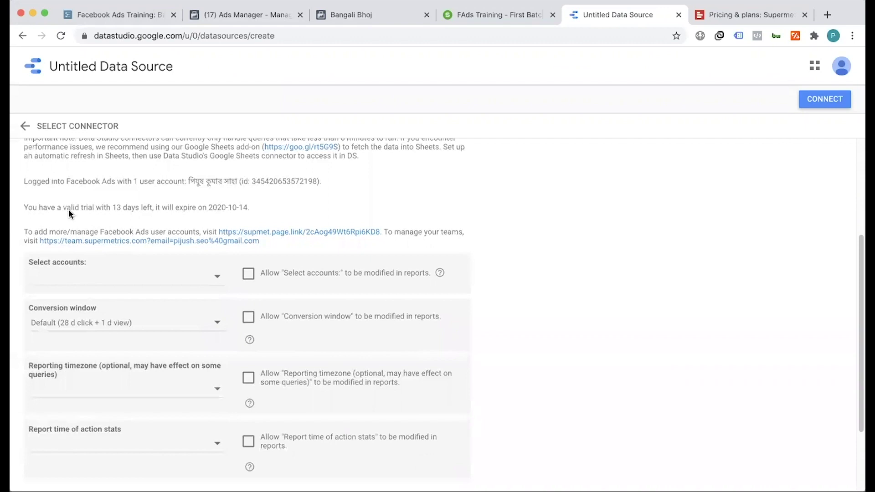
drag(112, 207, 150, 210)
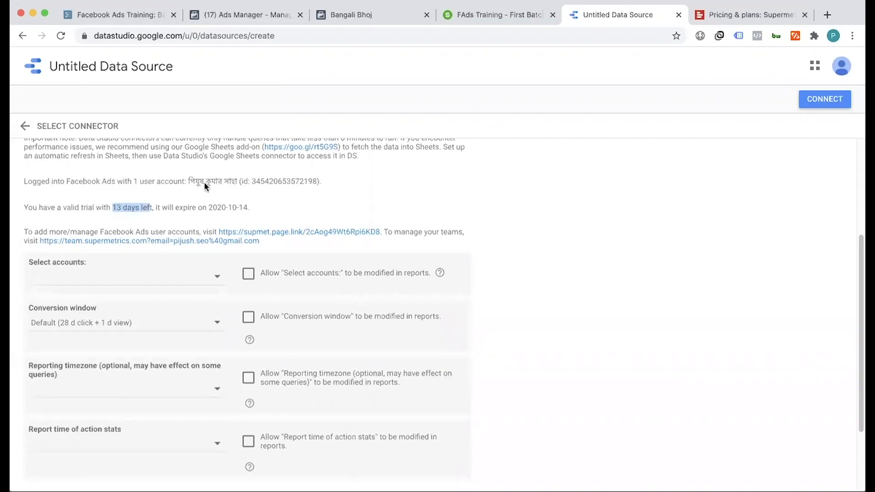
Step: Revisit the Supermetrics pricing page and check the monthly prices of the plans
click(723, 15)
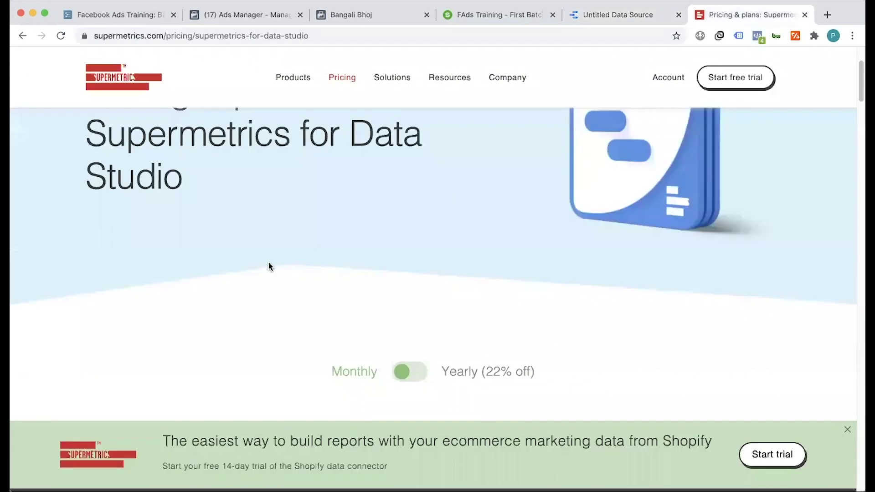
scroll(256, 267, down, 5)
scroll(256, 263, down, 1)
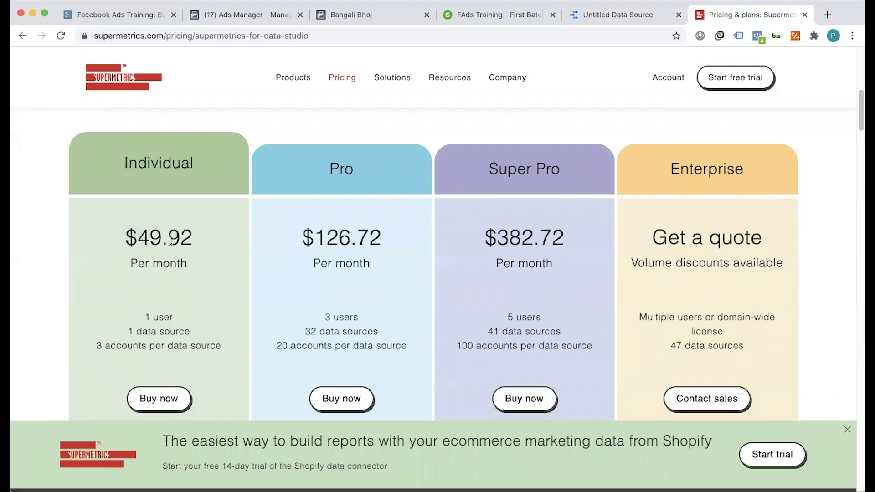
Step: Return to the Data Studio connector settings and select the Bong ad account for the data source
click(613, 18)
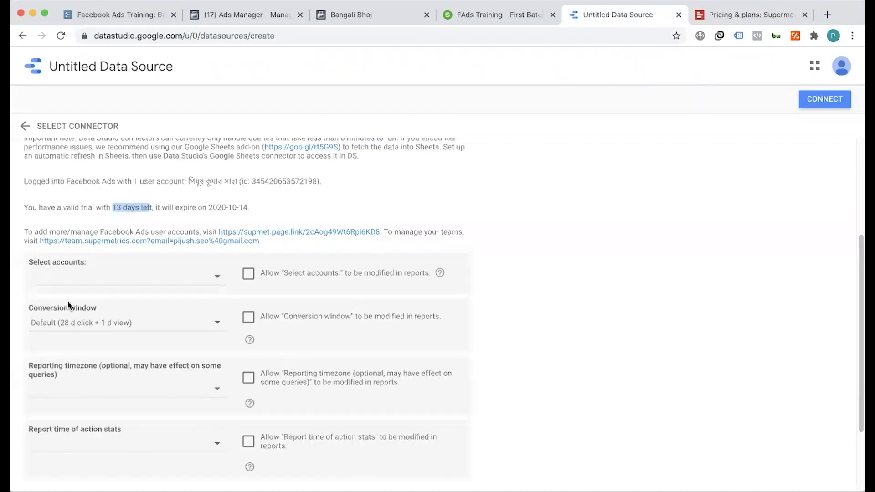
scroll(91, 264, down, 2)
click(233, 14)
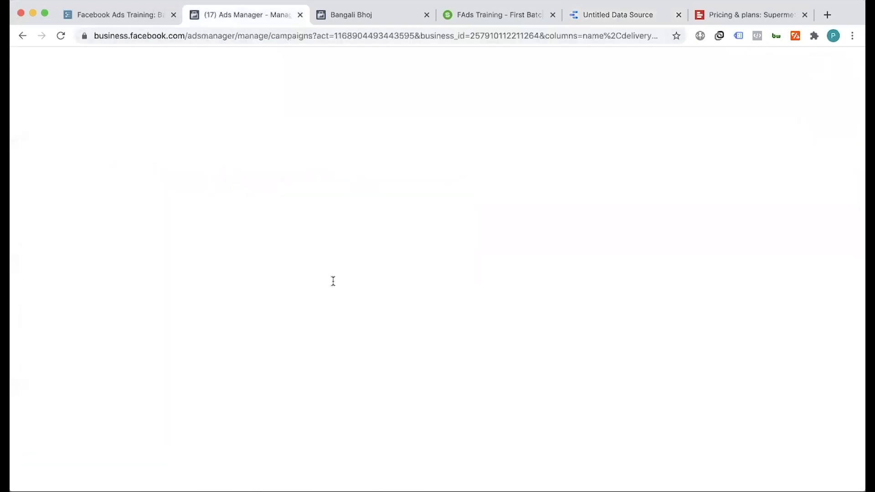
click(624, 16)
click(103, 227)
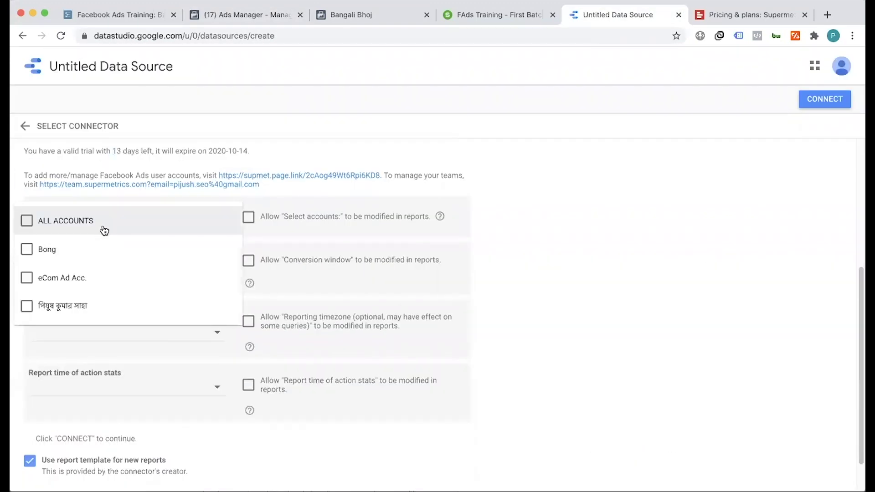
click(43, 253)
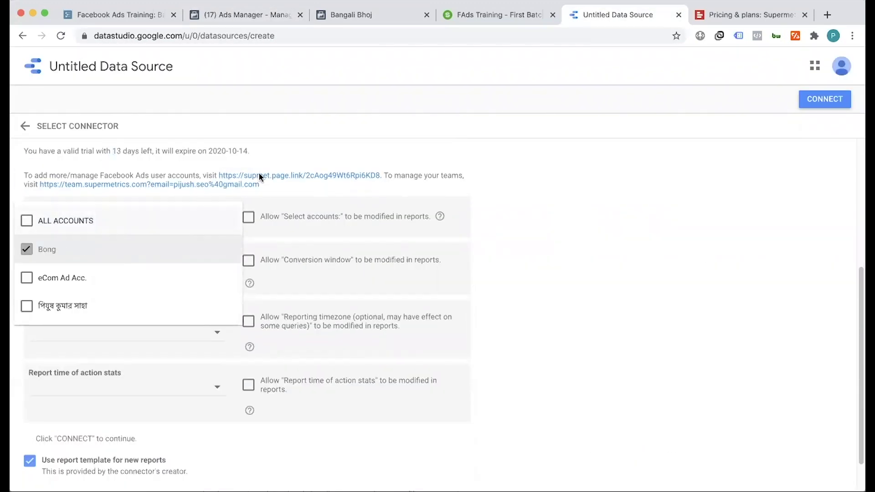
click(296, 144)
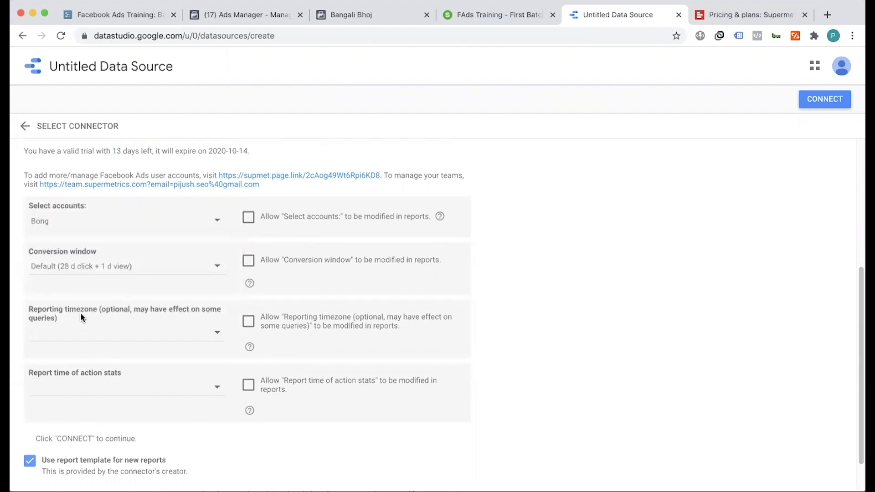
Step: Set the reporting timezone to (UTC+06:00) Dhaka and connect the Facebook Ads data source
scroll(81, 314, down, 1)
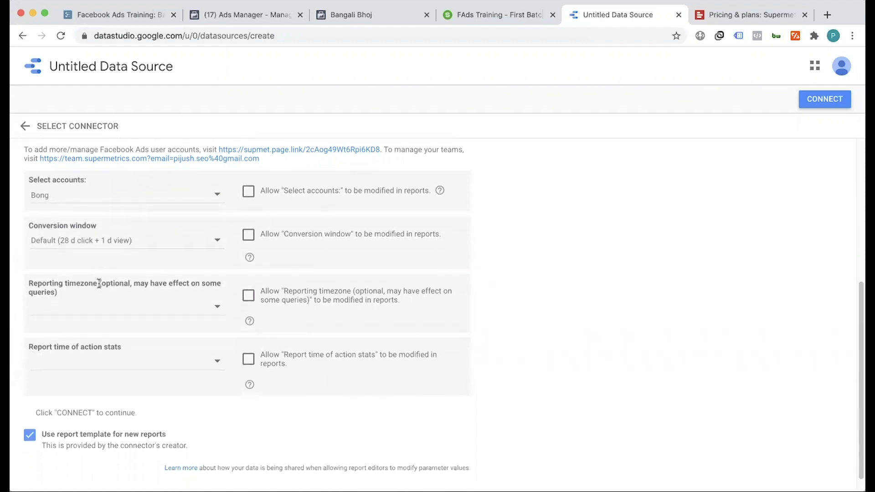
click(123, 285)
scroll(104, 337, down, 15)
scroll(105, 357, down, 15)
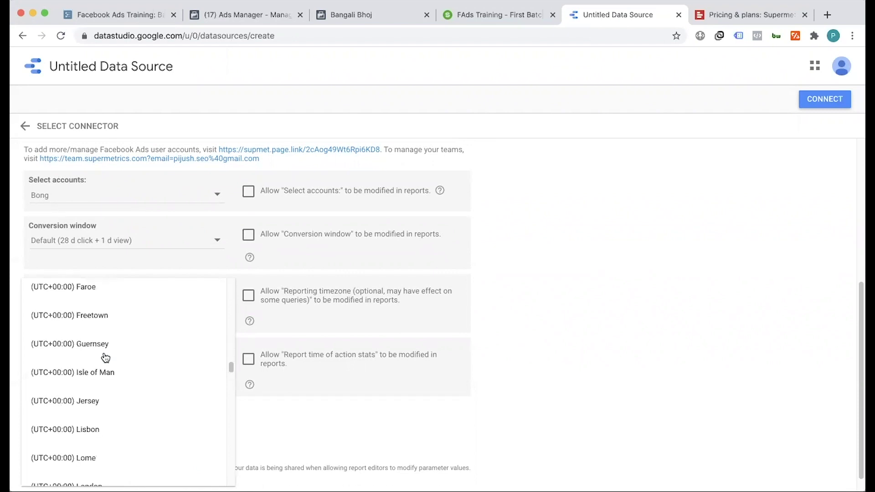
scroll(105, 356, down, 10)
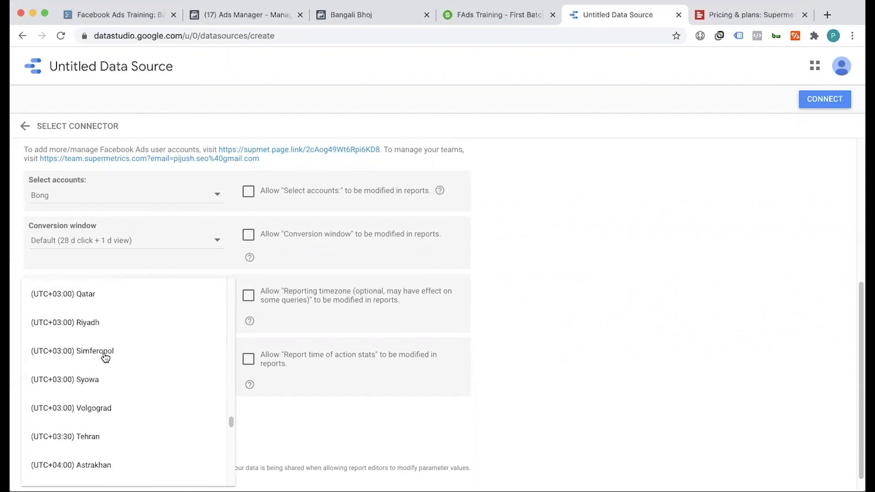
click(104, 356)
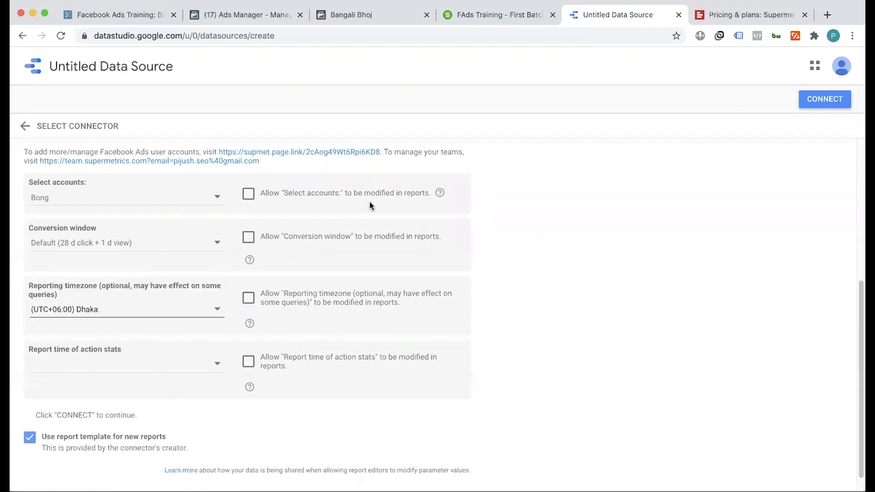
scroll(196, 318, down, 1)
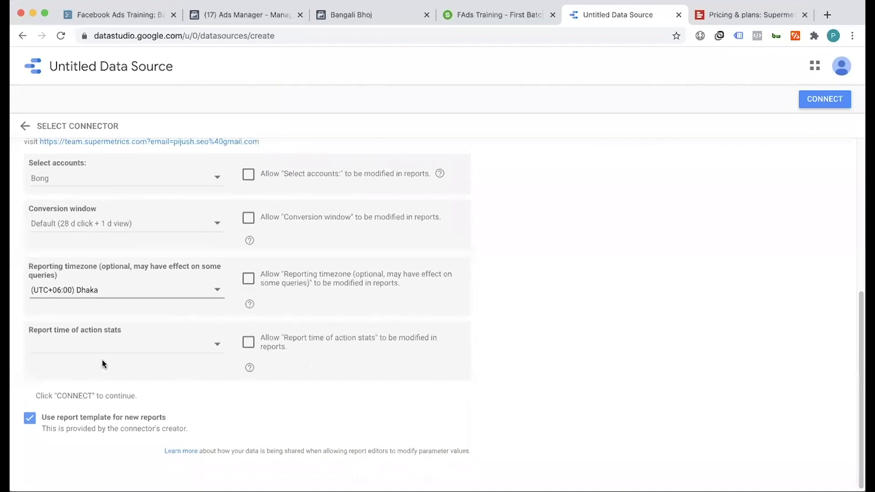
click(824, 104)
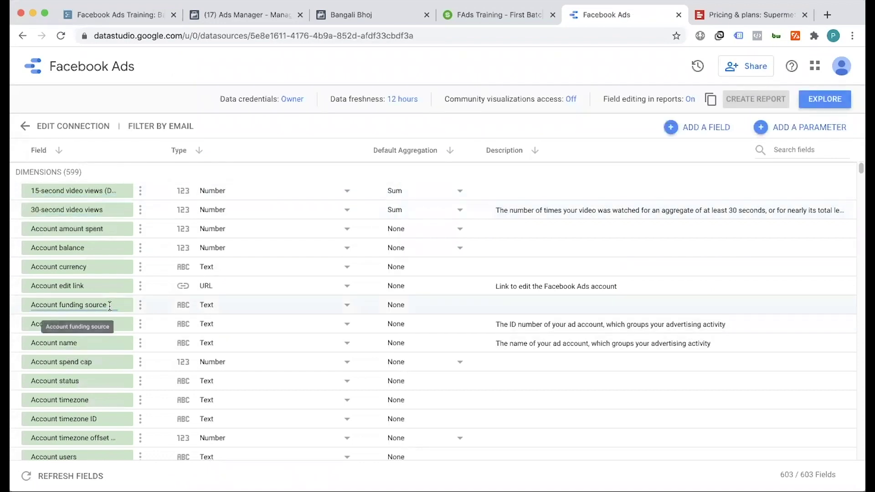
Step: Look through the Facebook Ads data source's fields, and create a report from it with the connector's report template
scroll(109, 306, down, 20)
scroll(110, 306, down, 20)
scroll(110, 306, down, 20)
scroll(109, 310, up, 20)
scroll(109, 311, up, 5)
click(752, 110)
click(557, 347)
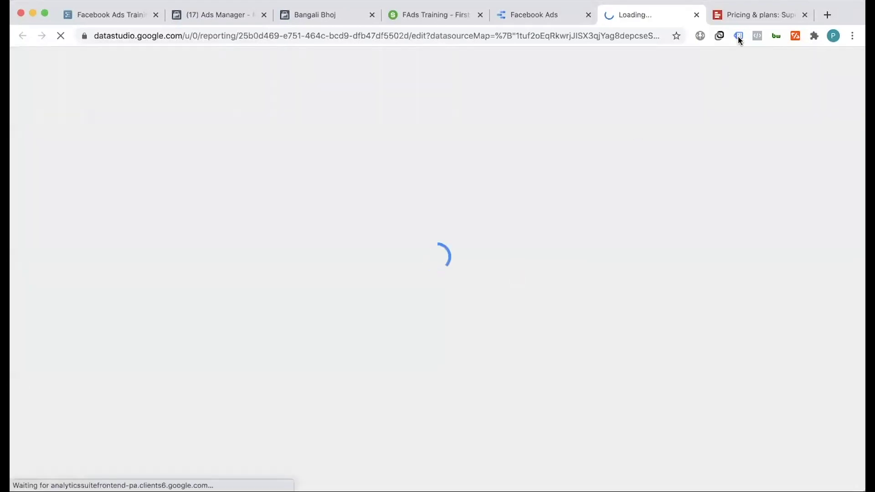
Step: Glance at the Supermetrics pricing page, and review the Facebook Ads overview report's scorecards, charts and Top Campaigns table
click(735, 14)
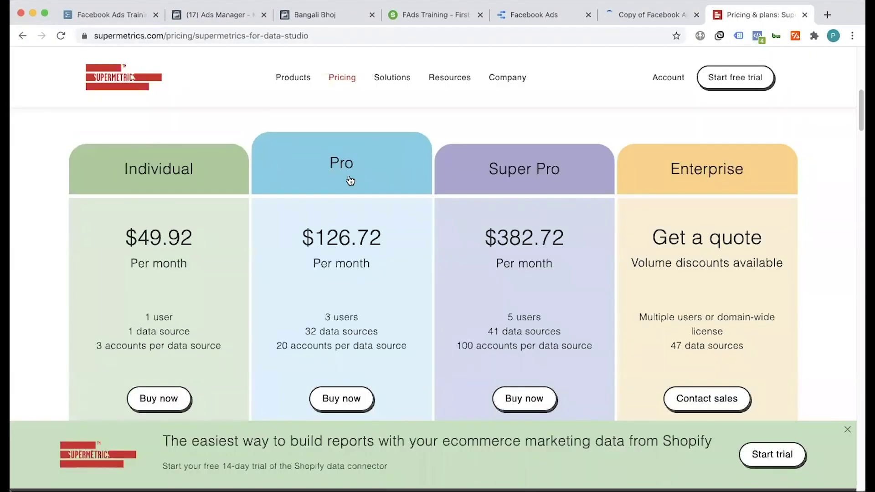
click(642, 17)
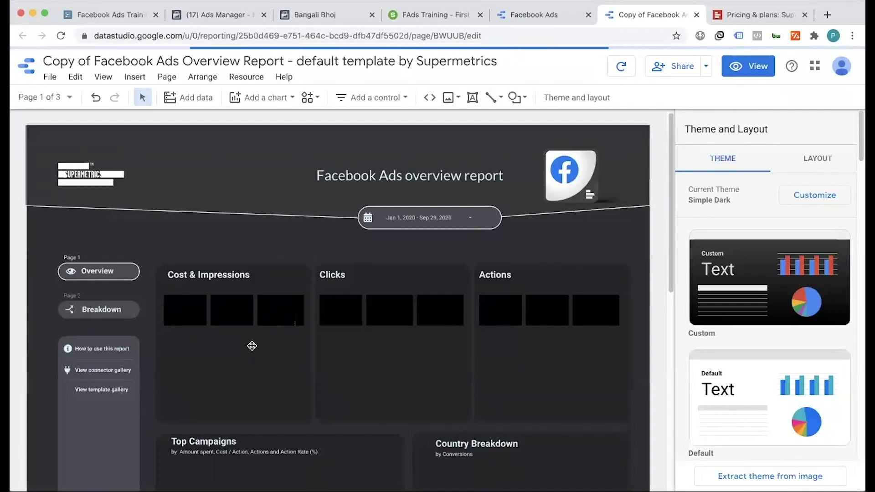
scroll(303, 342, down, 5)
scroll(328, 335, up, 2)
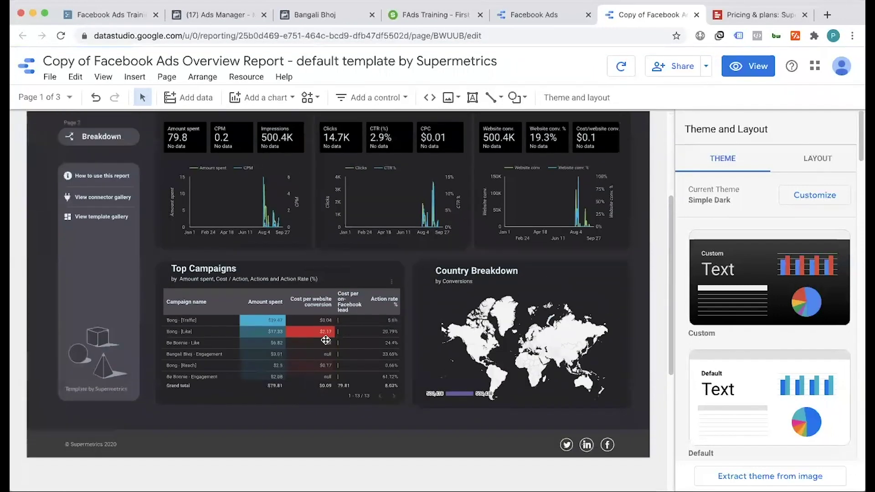
scroll(287, 319, up, 3)
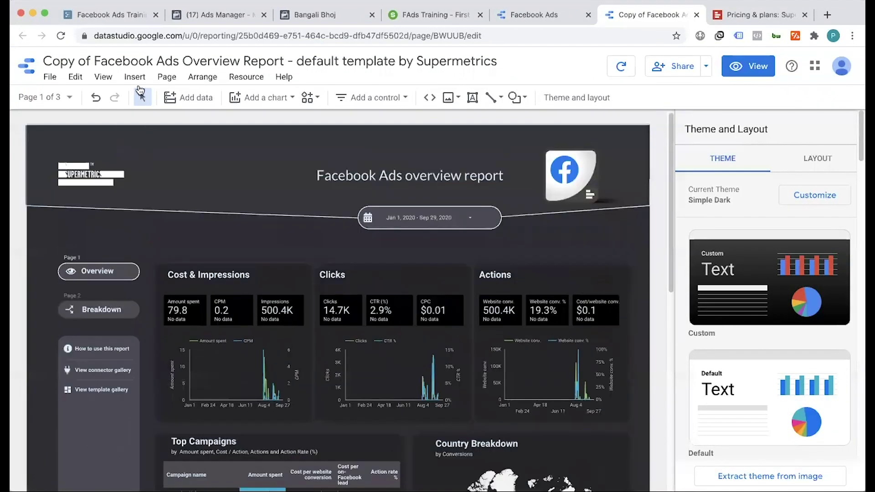
Step: Go back to the Data Studio reports overview and start a blank report
drag(186, 36, 543, 36)
key(BackSpace)
key(Return)
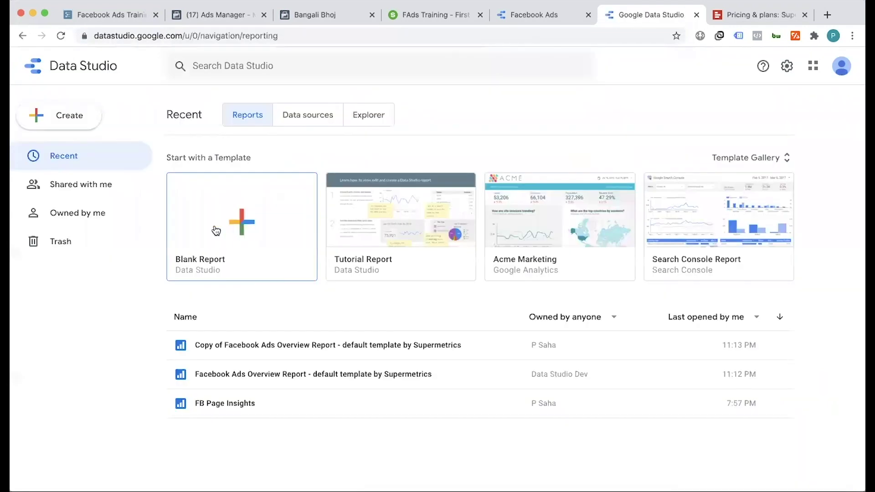
click(246, 234)
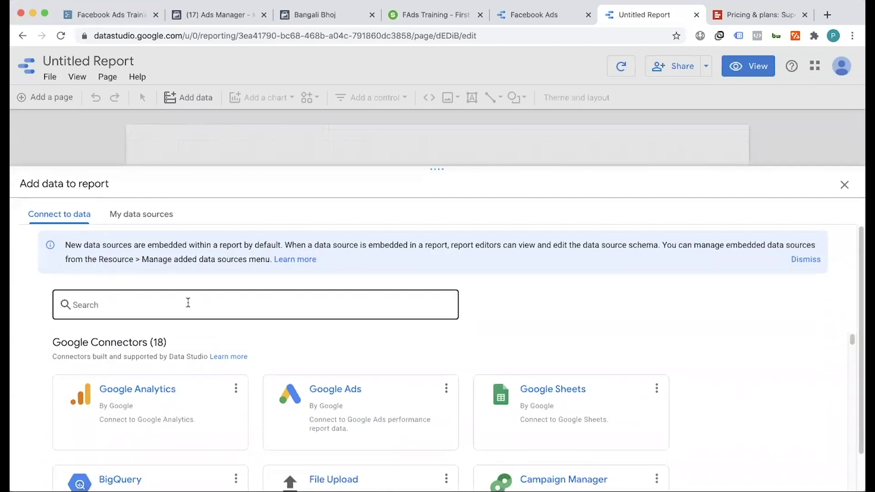
Step: Add the existing Facebook Ads data source to the blank report and approve adding its data
click(134, 215)
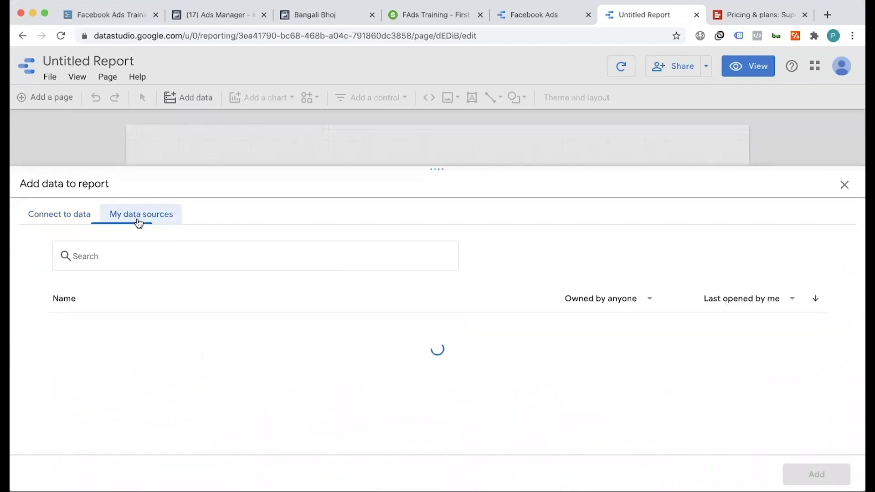
click(72, 225)
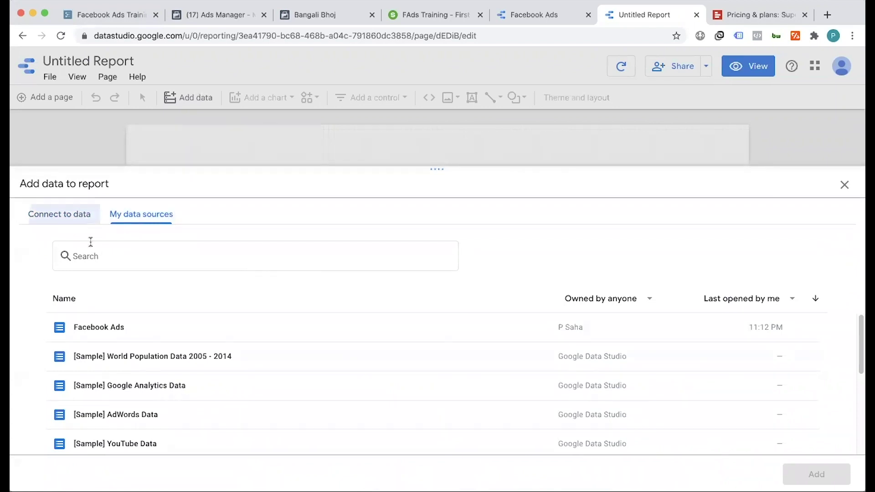
click(122, 218)
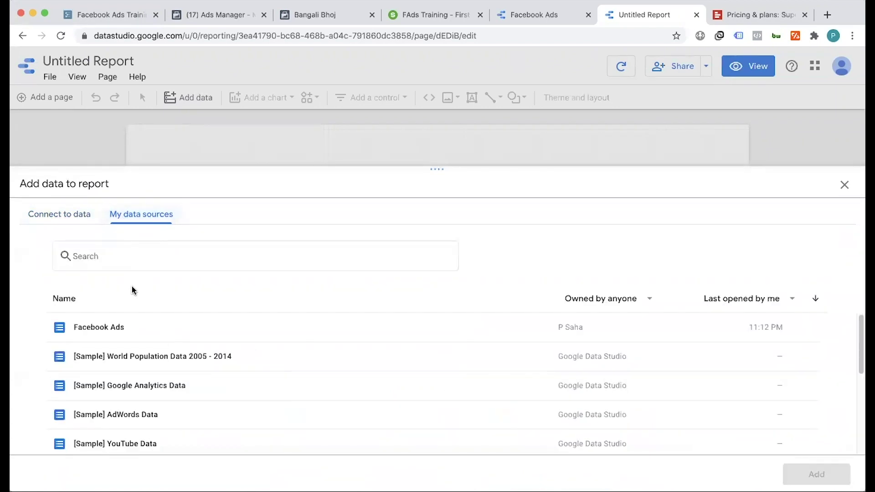
click(94, 330)
click(816, 474)
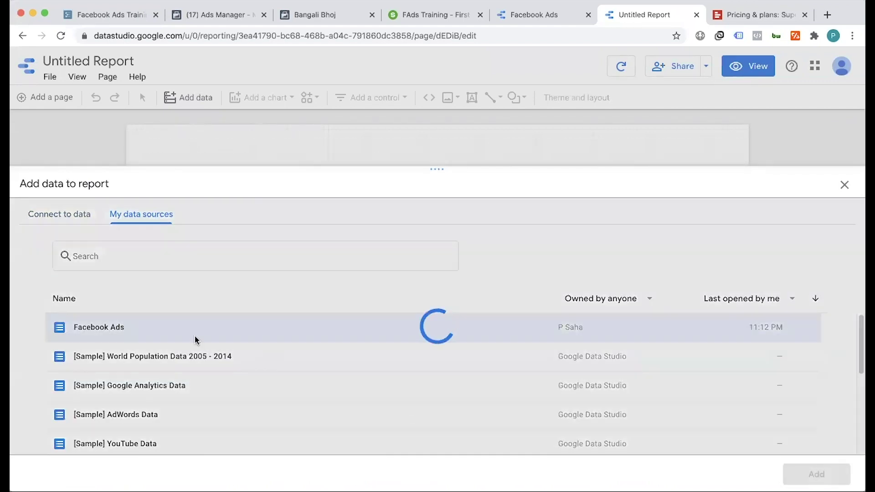
click(757, 16)
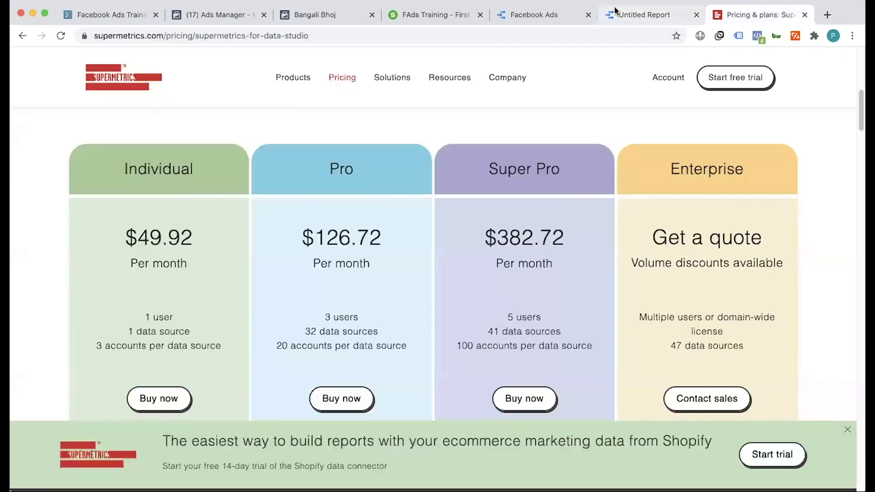
click(620, 15)
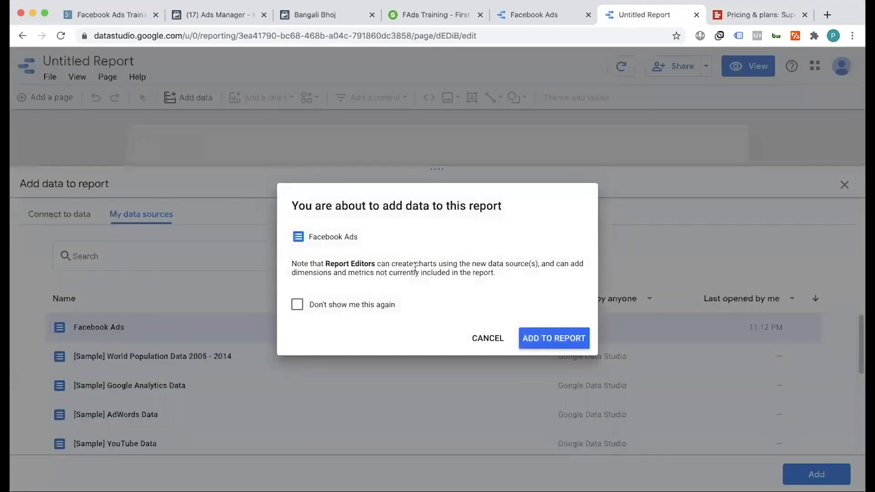
click(548, 348)
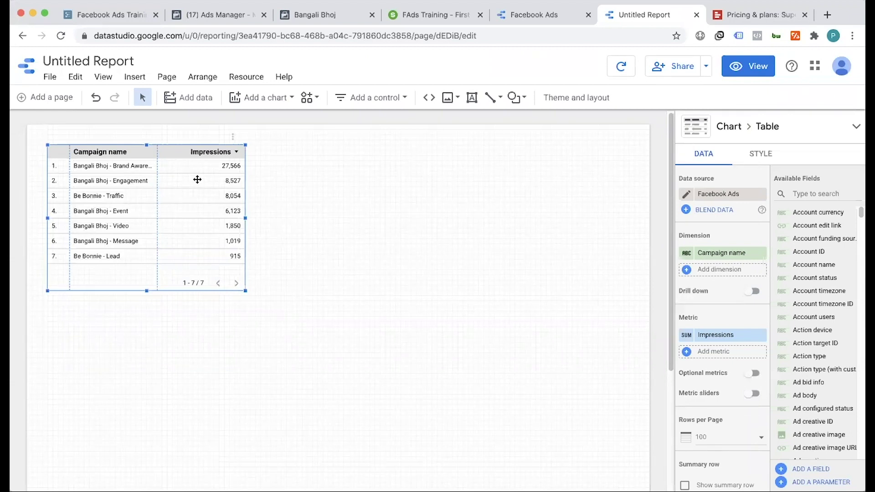
Step: Move the campaign impressions table lower on the page and rename the report "Facebook Ads - Visualization"
drag(176, 194, 180, 341)
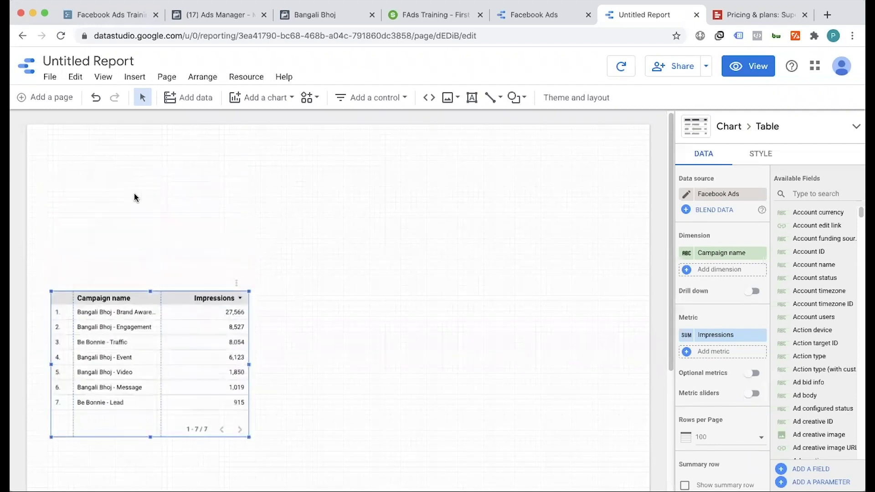
double_click(96, 61)
triple_click(96, 61)
text(Face)
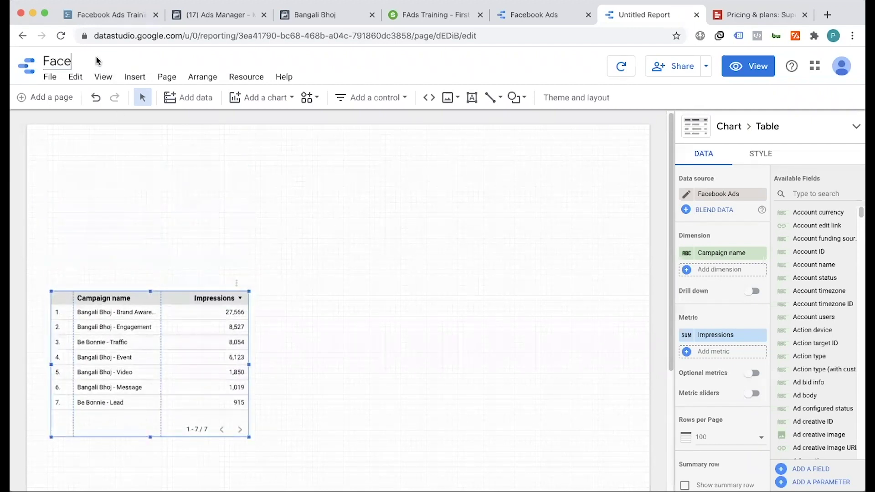
text(book Ads - Insights)
double_click(165, 61)
text(Visua)
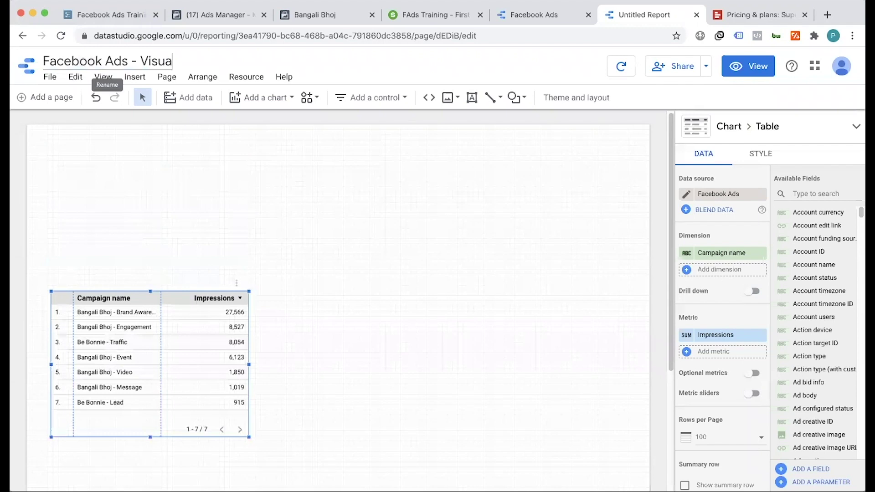
text(lization)
click(122, 153)
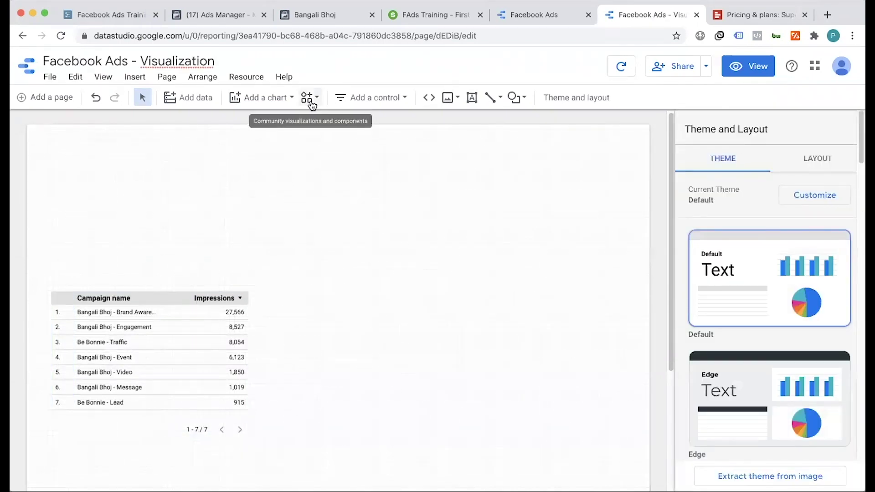
Step: Insert a date range control in the upper-right corner of the report page
click(134, 76)
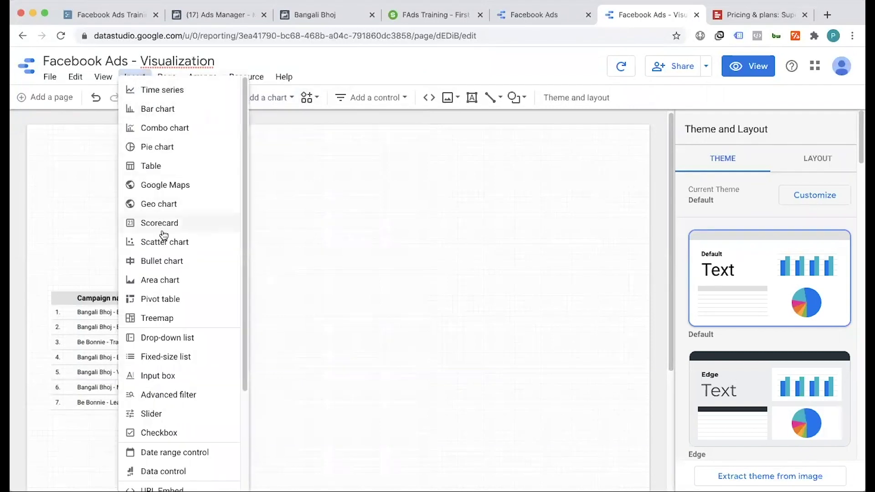
scroll(165, 255, down, 2)
scroll(166, 409, down, 2)
click(166, 340)
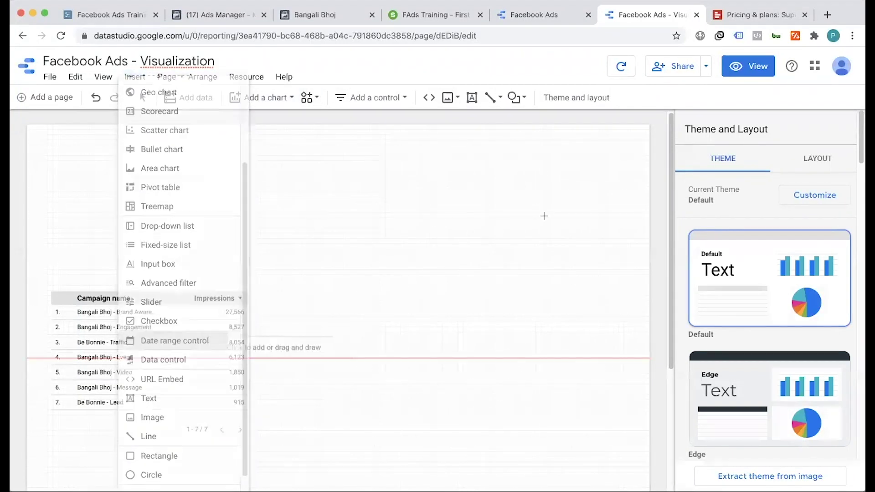
click(474, 136)
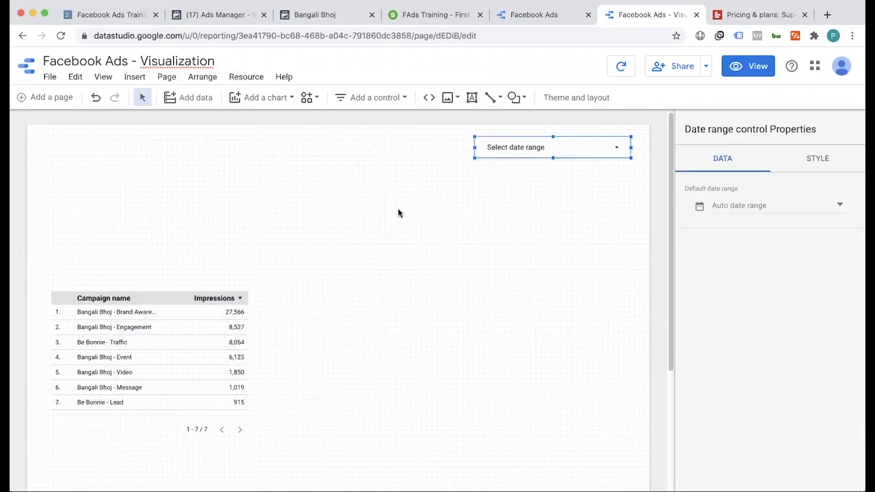
Step: Insert a text box in the report page's upper-left corner reading "Be Bonnie" and make its text bold
click(133, 77)
scroll(177, 274, down, 3)
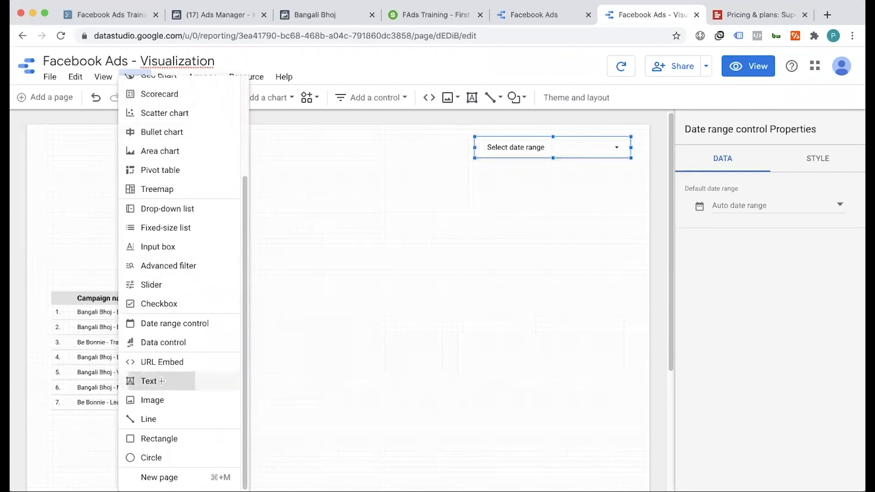
click(163, 385)
mouse_move(44, 140)
mouse_down()
mouse_move(190, 167)
mouse_move(278, 167)
mouse_up()
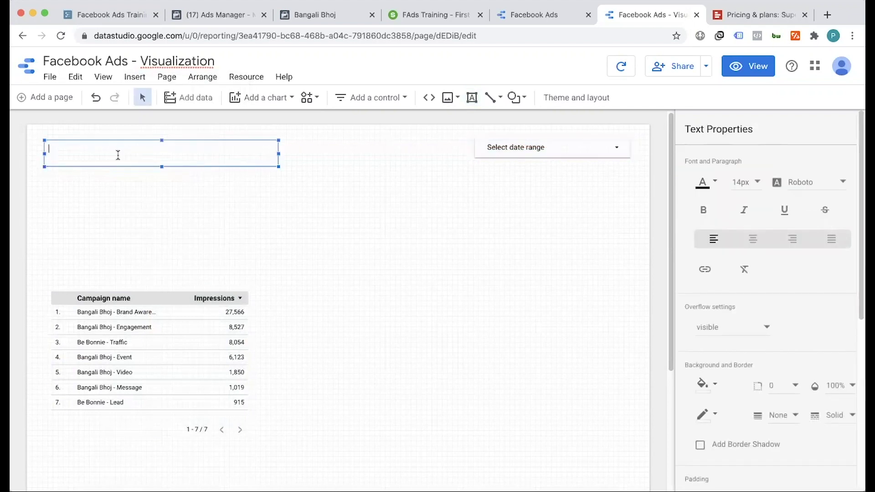
text(Be Bonnie)
key(ctrl+a)
key(ctrl+b)
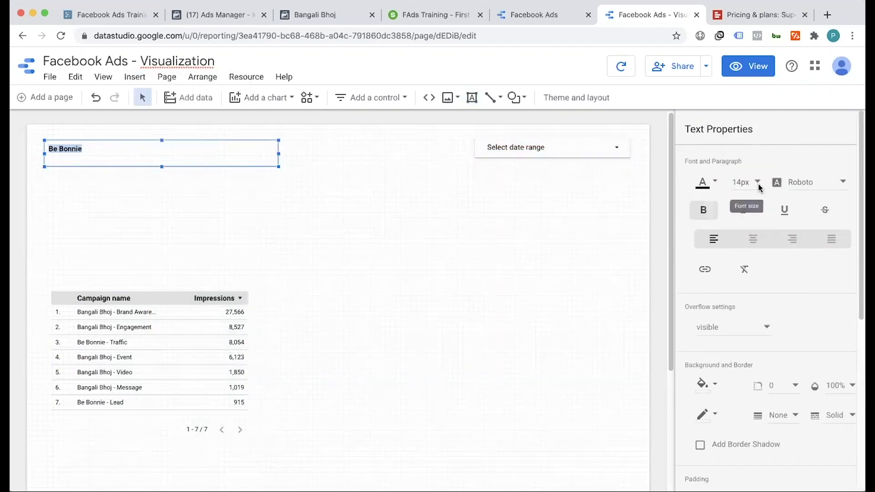
Step: Format the "Be Bonnie" title as 48px light teal text with a matching border, and nudge the date range control slightly lower
click(756, 183)
scroll(753, 229, down, 5)
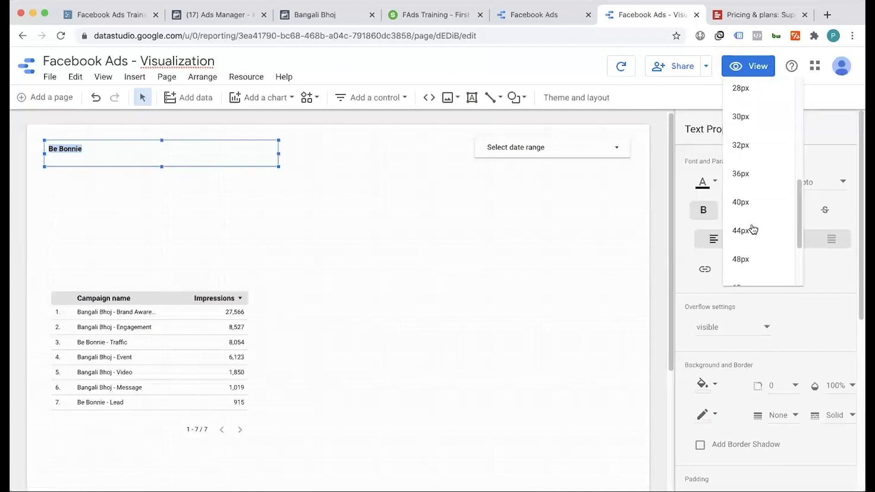
click(748, 260)
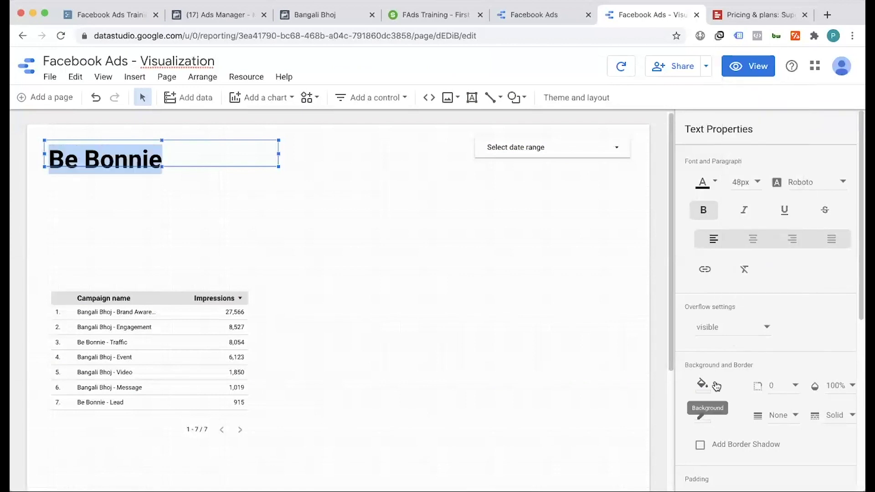
click(713, 385)
click(780, 231)
click(127, 216)
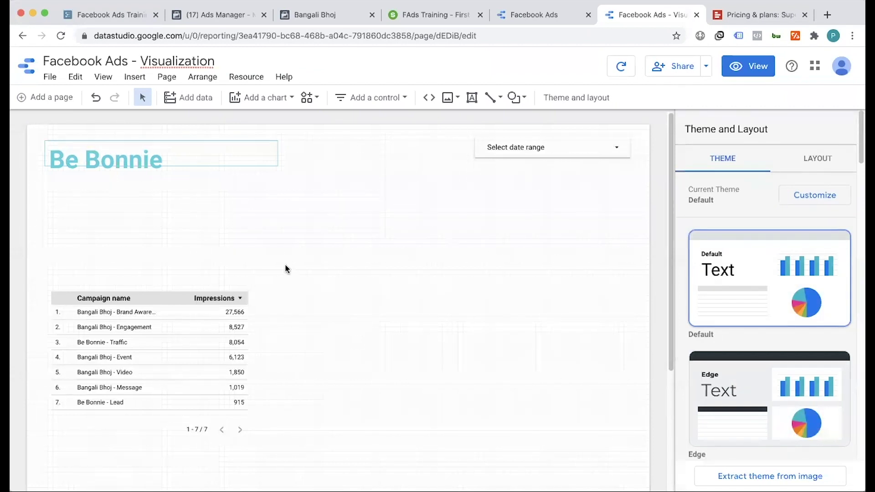
drag(506, 151, 518, 156)
double_click(123, 160)
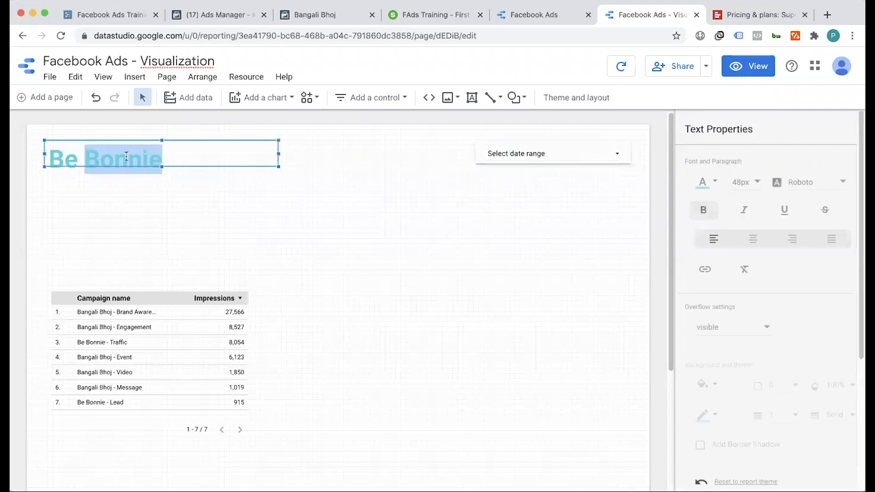
Step: Preview the report in view mode and filter it to the single day Sep 1, 2020 with the date range control
click(756, 69)
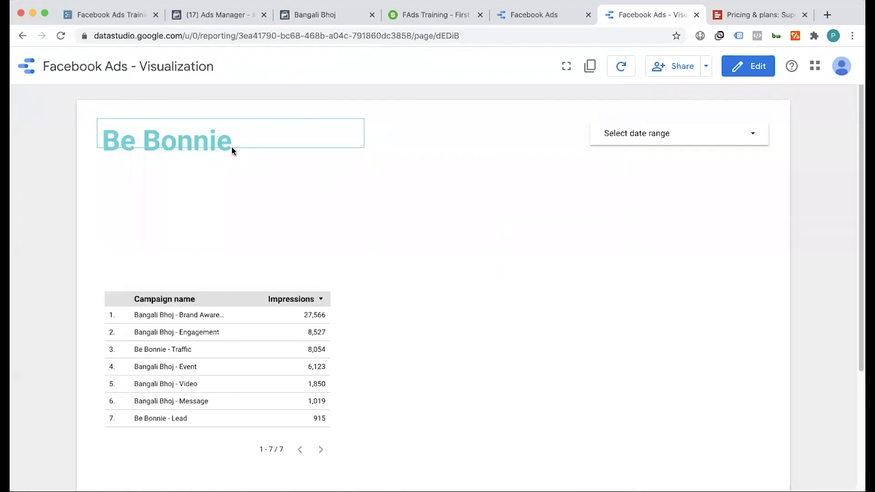
click(699, 131)
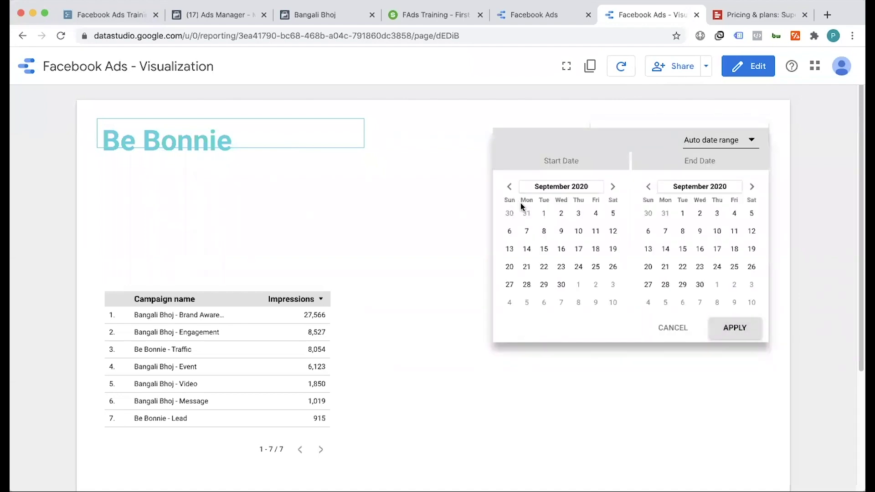
click(543, 214)
click(682, 214)
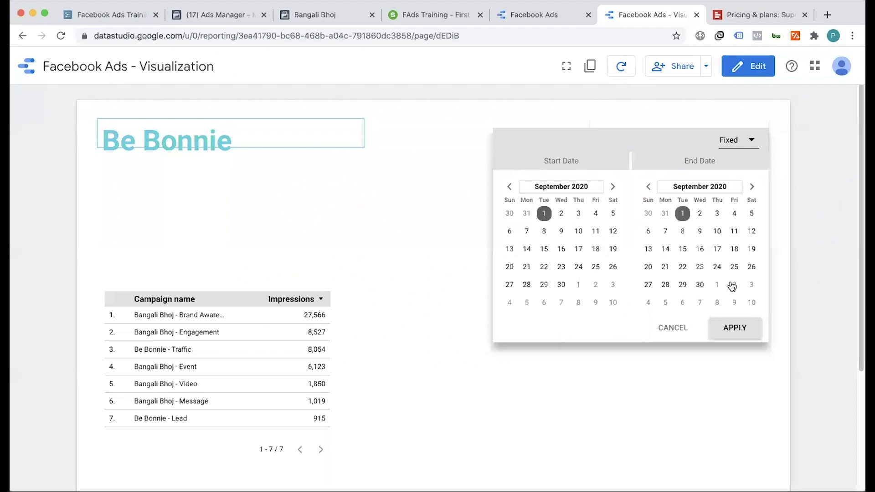
click(734, 335)
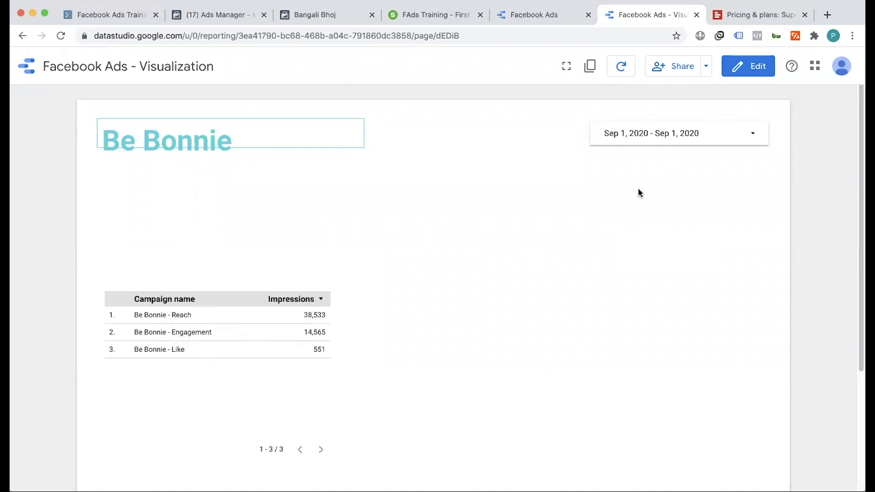
Step: Filter the previewed report to the date range Aug 1, 2020 - Aug 31, 2020
click(698, 139)
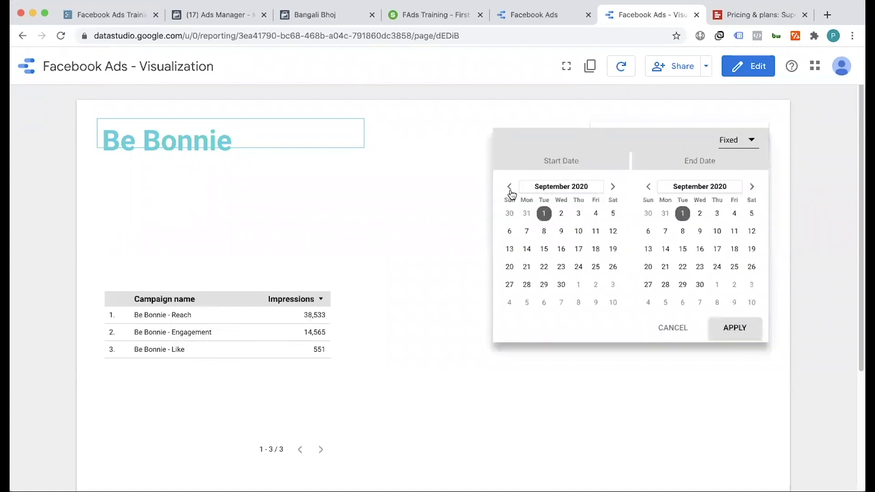
click(509, 187)
click(613, 214)
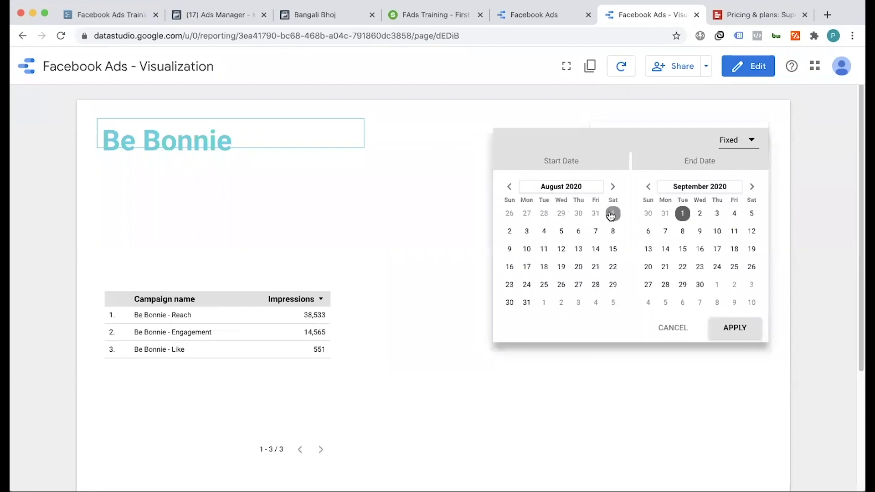
click(649, 188)
click(665, 303)
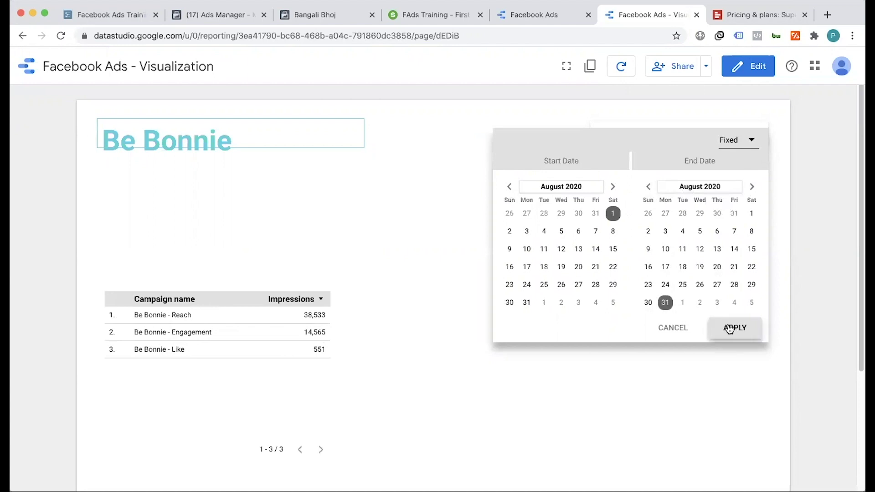
click(729, 328)
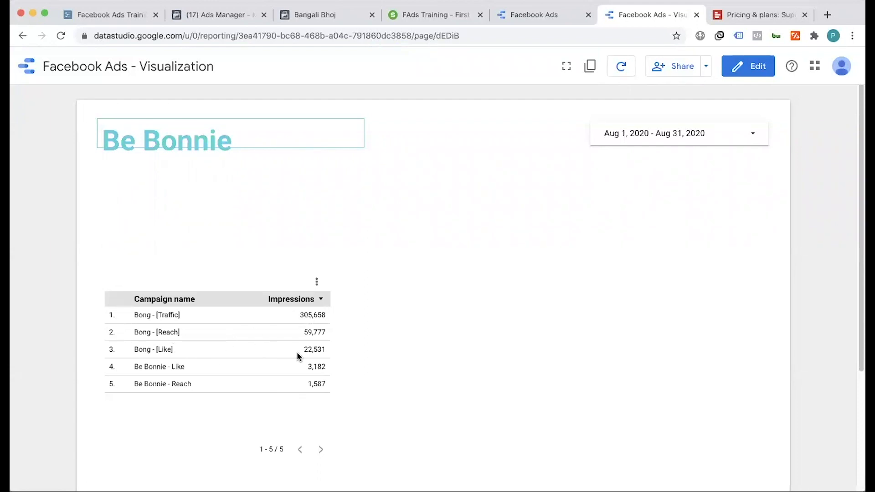
Step: Return the report to edit mode and make the "Be Bonnie" text box's border transparent
click(736, 75)
click(198, 152)
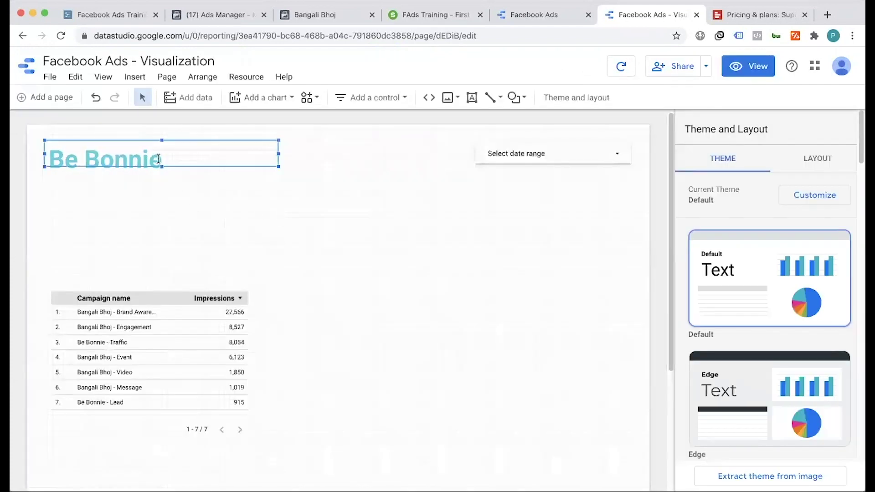
click(715, 414)
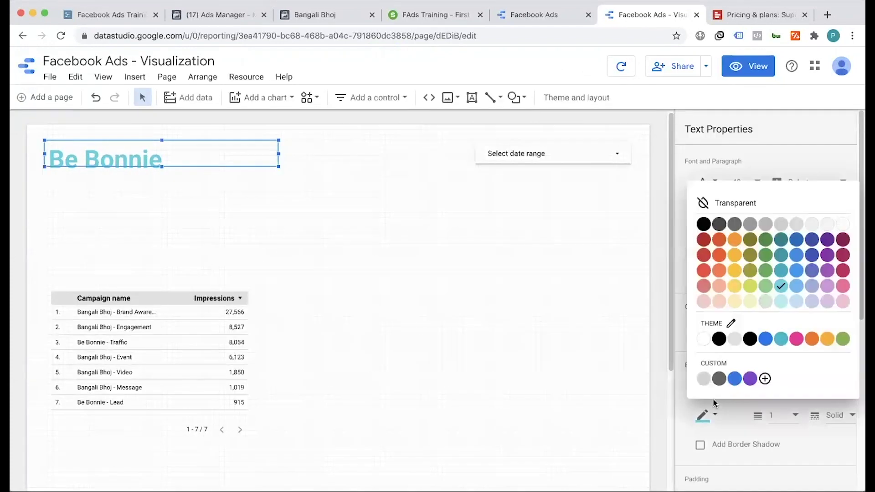
click(279, 237)
click(279, 237)
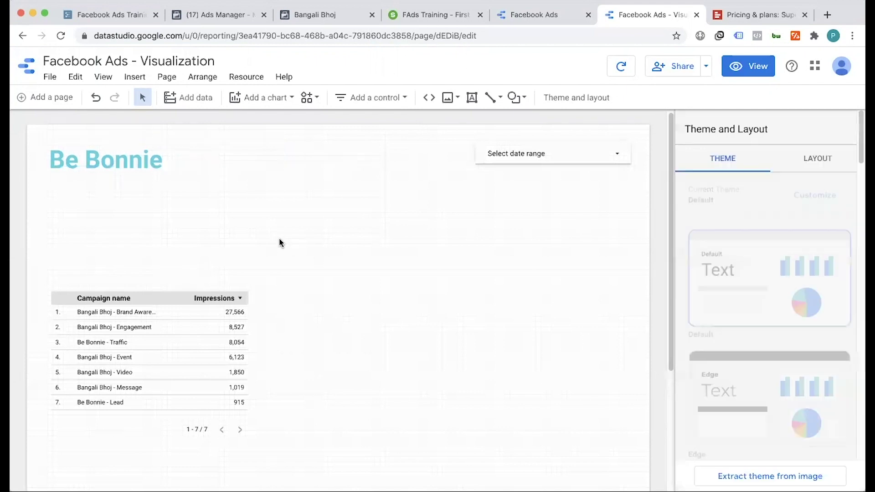
click(109, 161)
Step: Insert a time series chart of impressions by date on the page's lower left, and move the campaign table to its right
drag(166, 299, 170, 317)
click(135, 77)
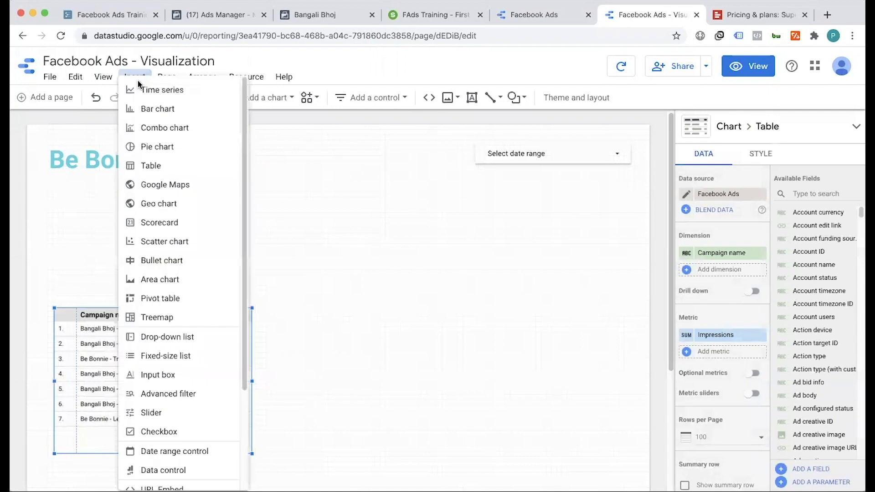
key(Escape)
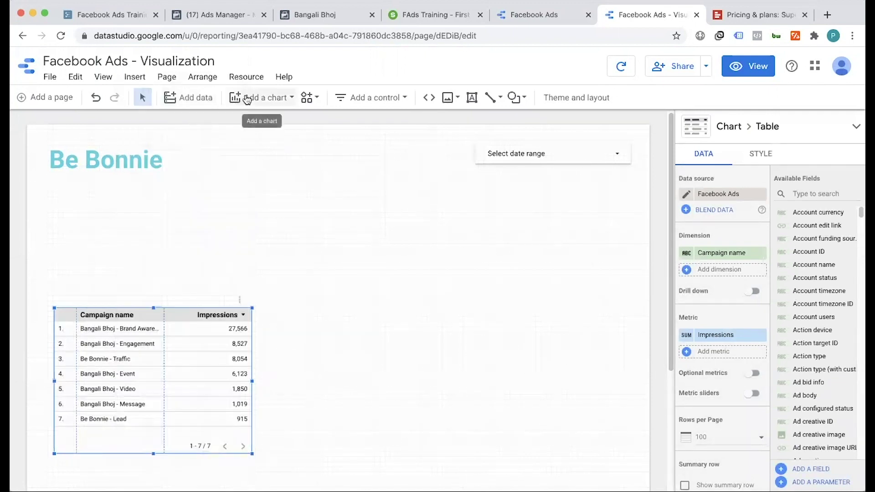
click(269, 124)
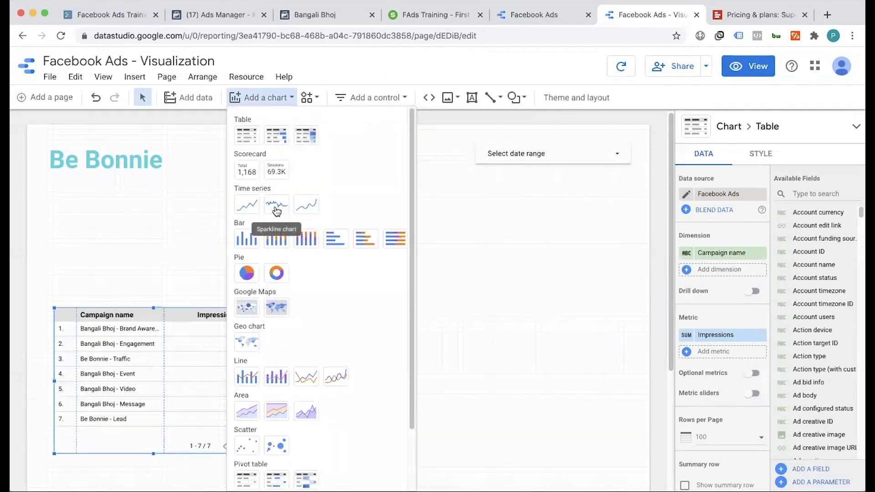
click(246, 205)
mouse_move(49, 190)
mouse_down()
mouse_move(246, 313)
mouse_move(248, 335)
mouse_move(292, 336)
mouse_up()
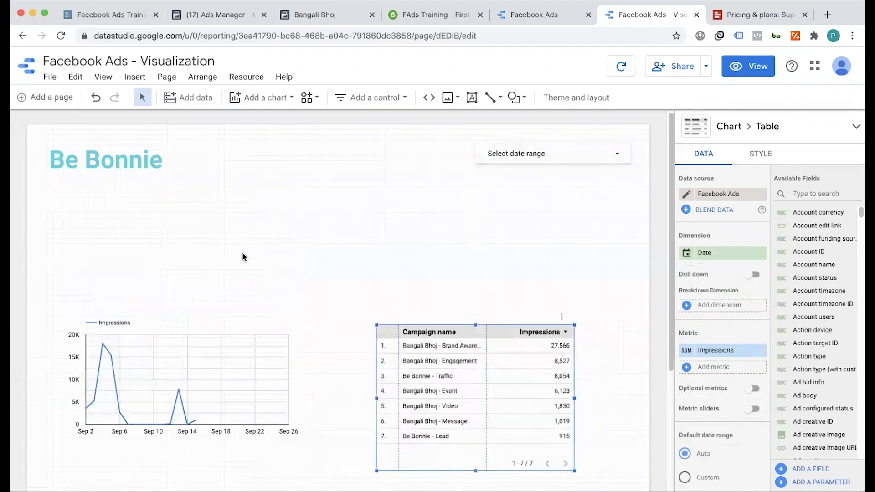
click(163, 234)
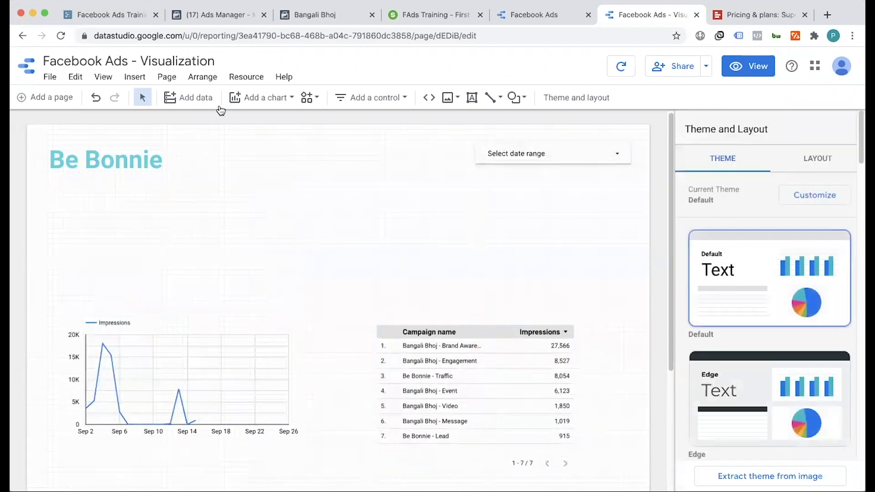
click(172, 371)
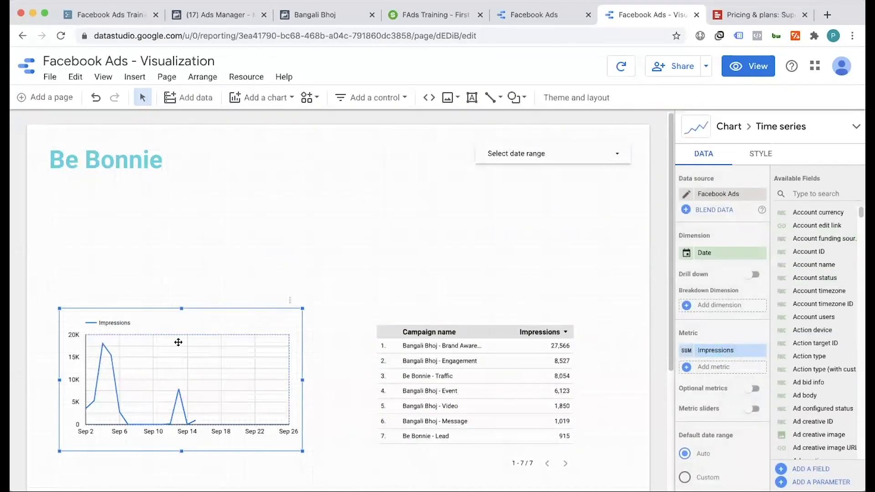
click(136, 230)
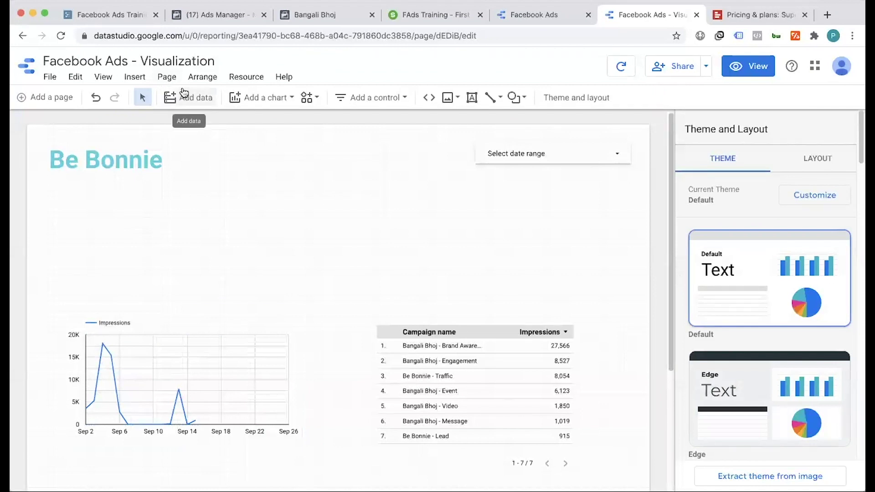
Step: Insert a scorecard below the "Be Bonnie" title and set its metric to Amount spent
click(167, 77)
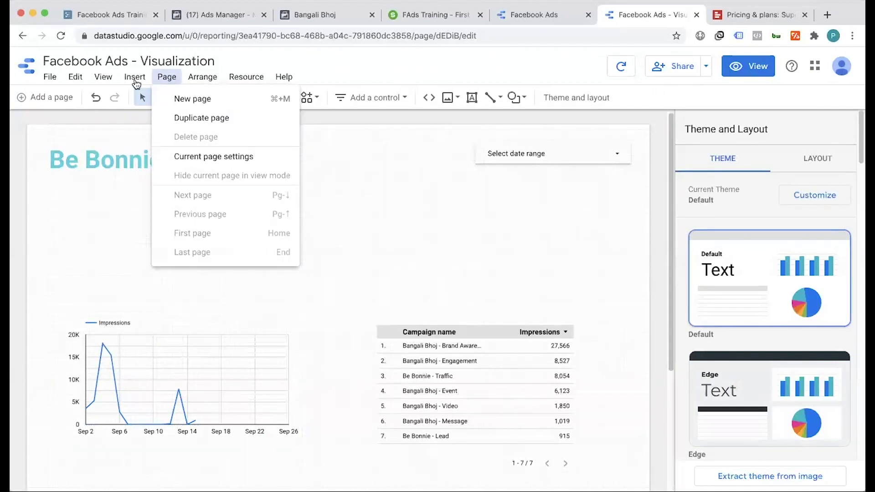
mouse_move(136, 84)
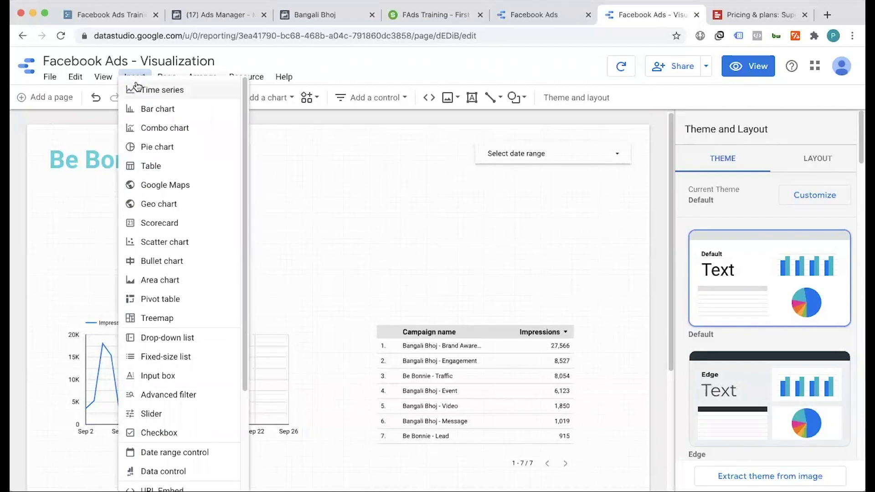
click(155, 223)
click(85, 193)
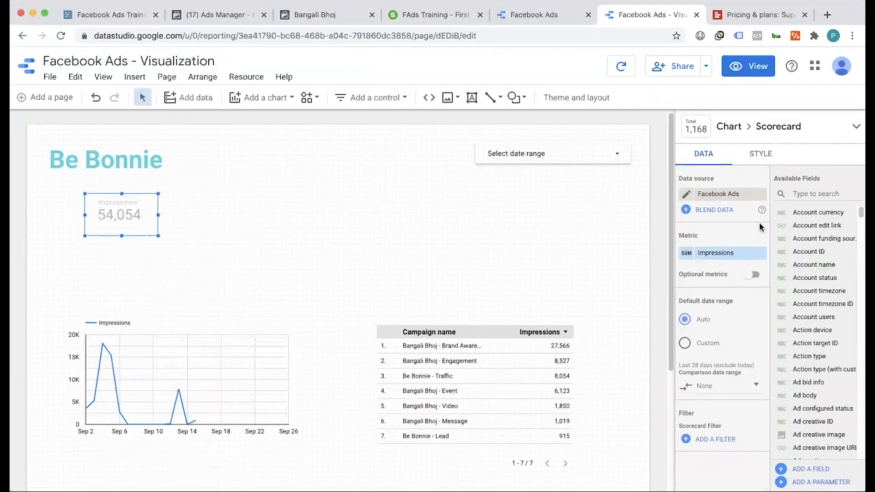
click(738, 254)
text(amount)
click(692, 294)
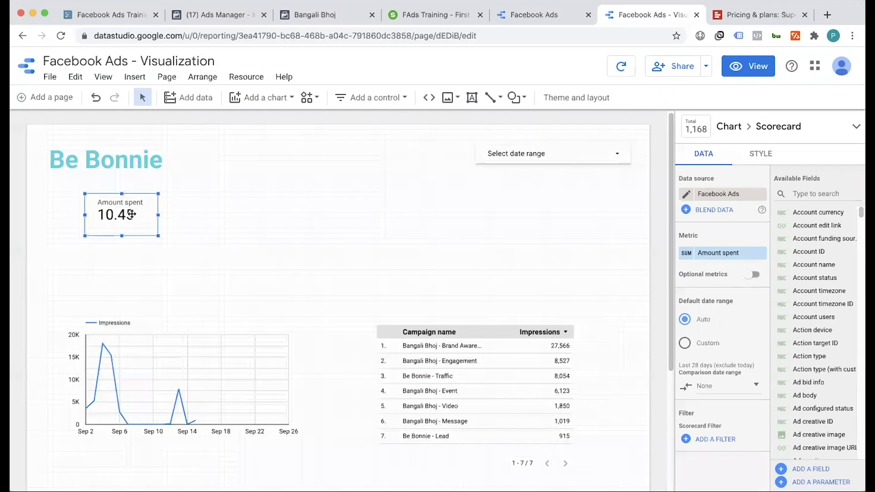
drag(132, 214, 123, 217)
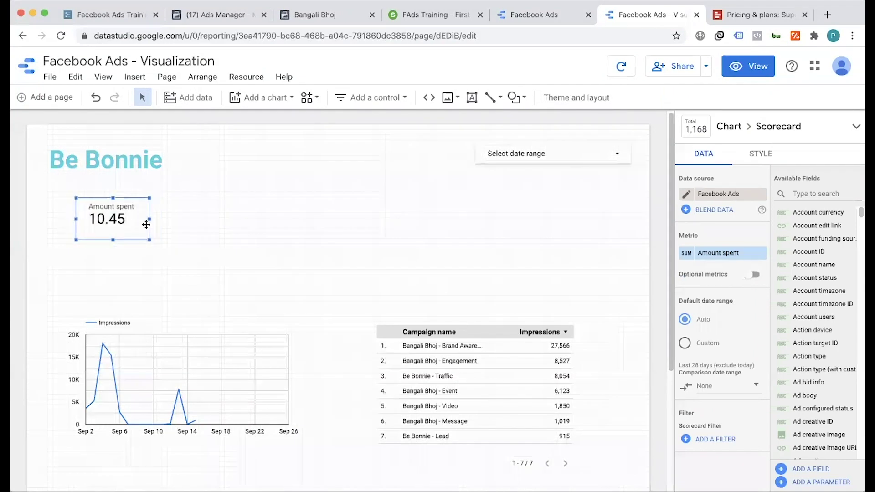
Step: Duplicate the Amount spent scorecard, place the copy to its right, and set its metric to Impressions
drag(132, 219, 235, 238)
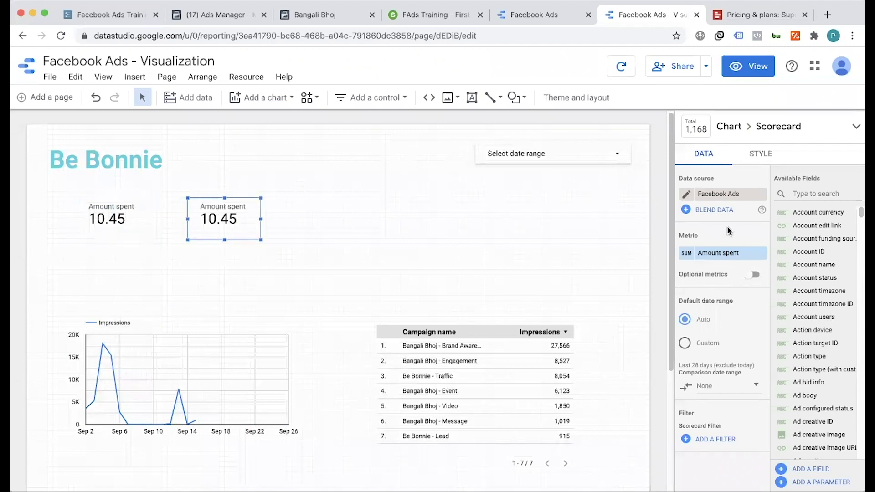
click(685, 254)
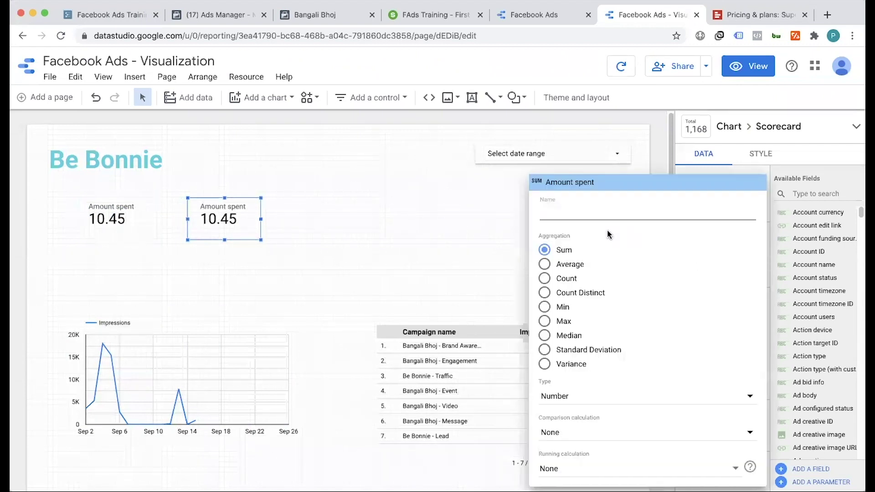
click(751, 253)
text(imp)
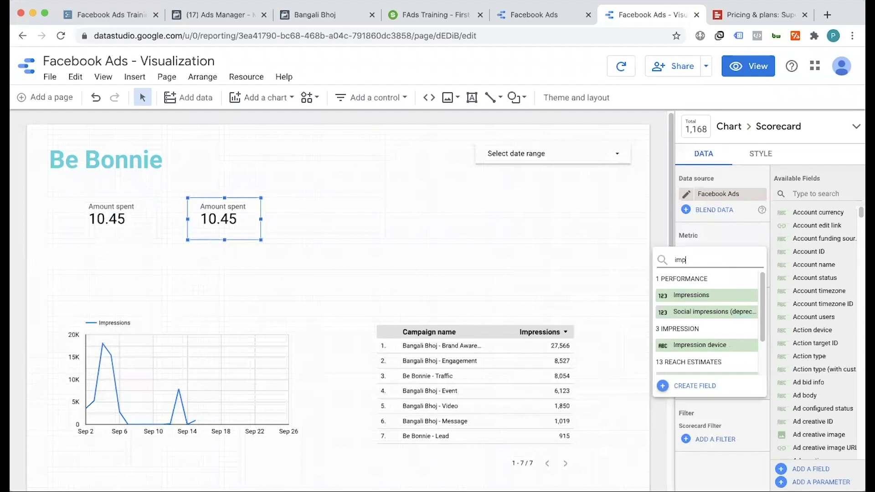
click(726, 295)
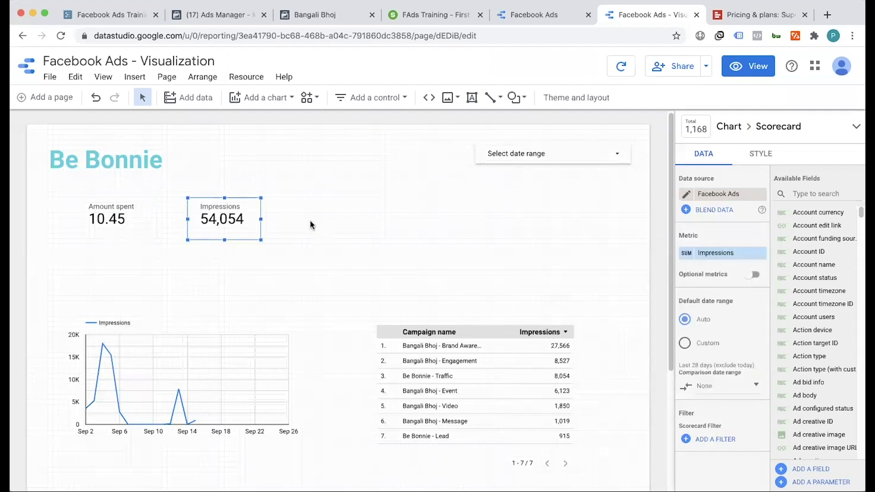
click(312, 225)
Step: Duplicate the Impressions scorecard, place the copy to its right, and set its metric to Reach
click(223, 220)
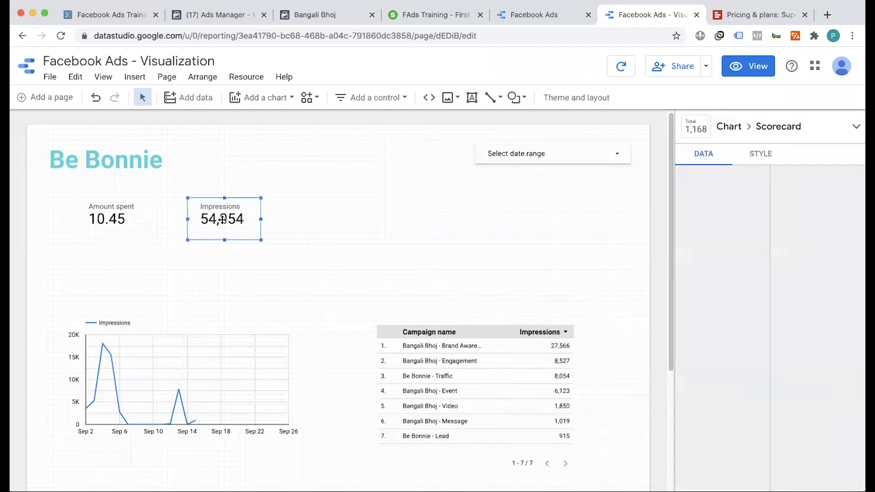
drag(252, 225, 334, 218)
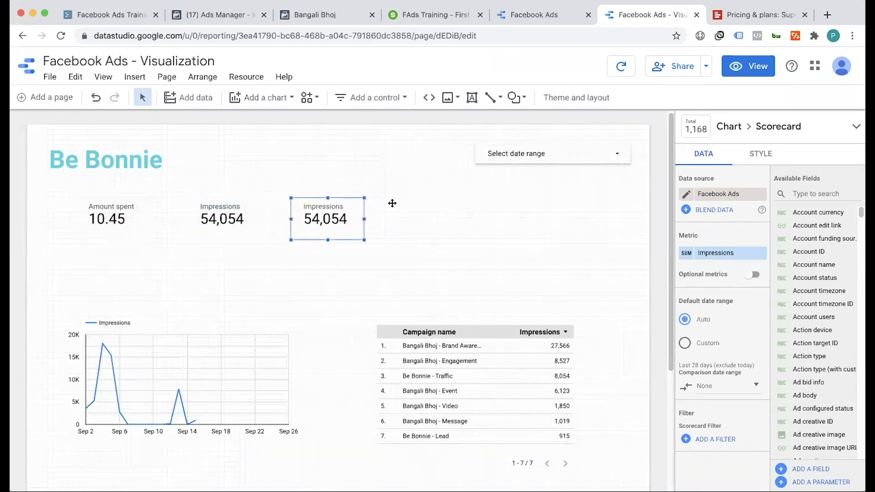
click(727, 254)
text(reach)
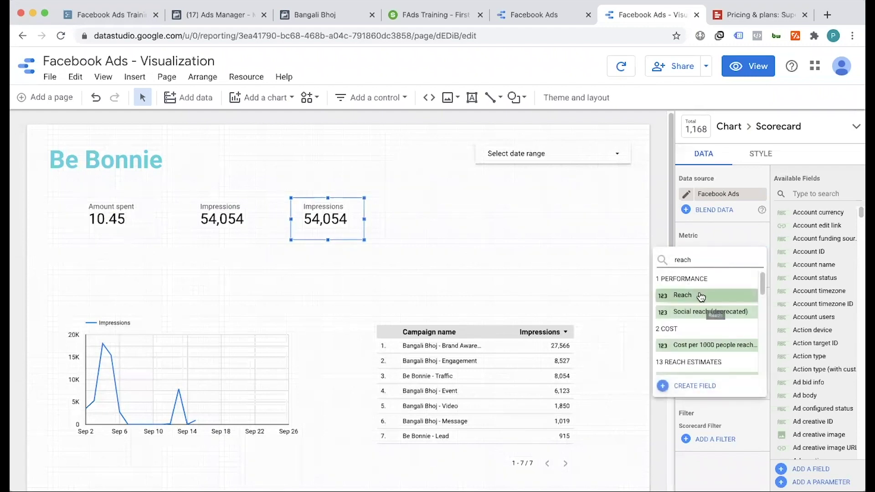
click(701, 296)
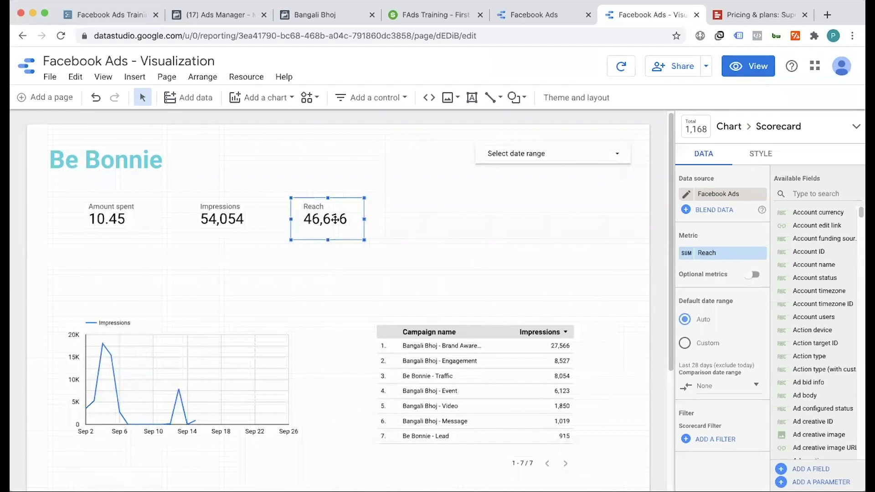
Step: Duplicate the Reach scorecard, place the copy to its right, and set its metric to CTR (link click-through rate)
drag(337, 231, 422, 220)
click(726, 256)
text(Click)
click(704, 296)
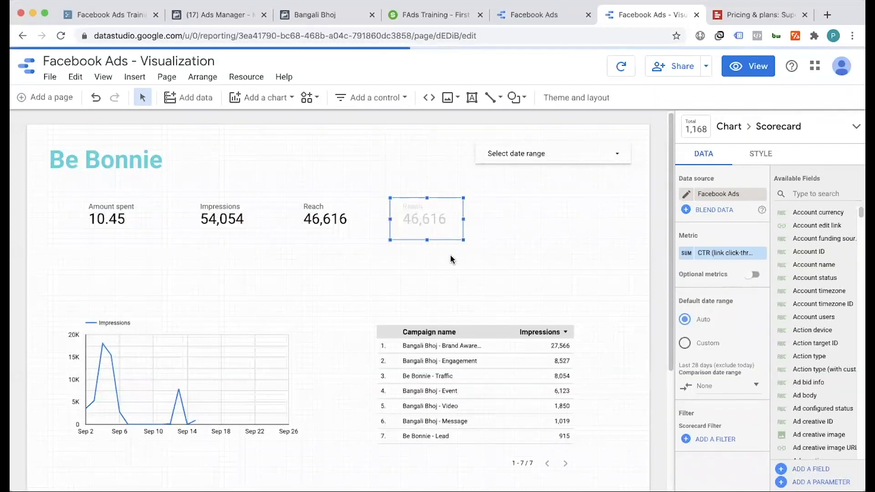
click(414, 242)
click(418, 247)
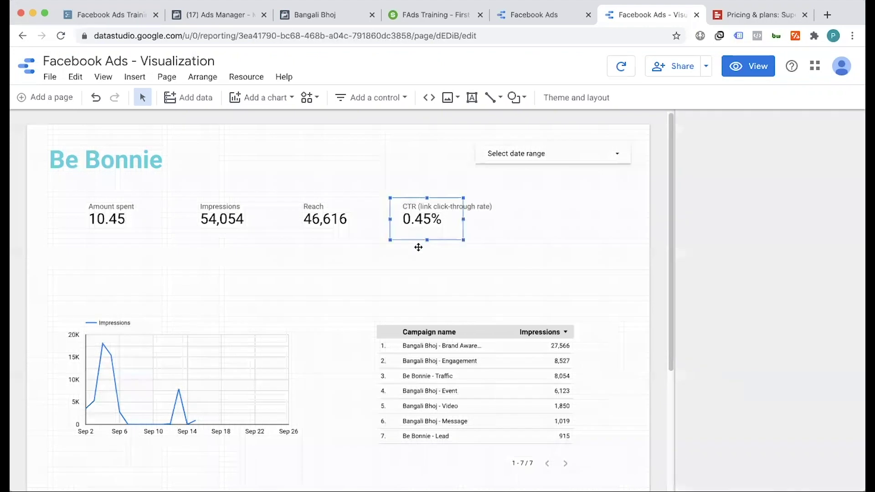
Step: Duplicate the CTR scorecard, place the copy to its right, and set its metric to Cost per 1000 people reached
drag(430, 230, 532, 220)
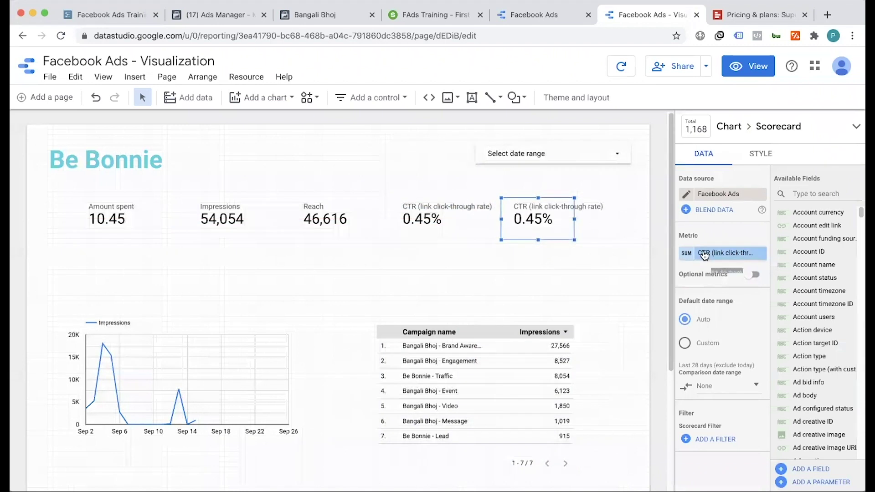
click(729, 255)
text(Cost pe)
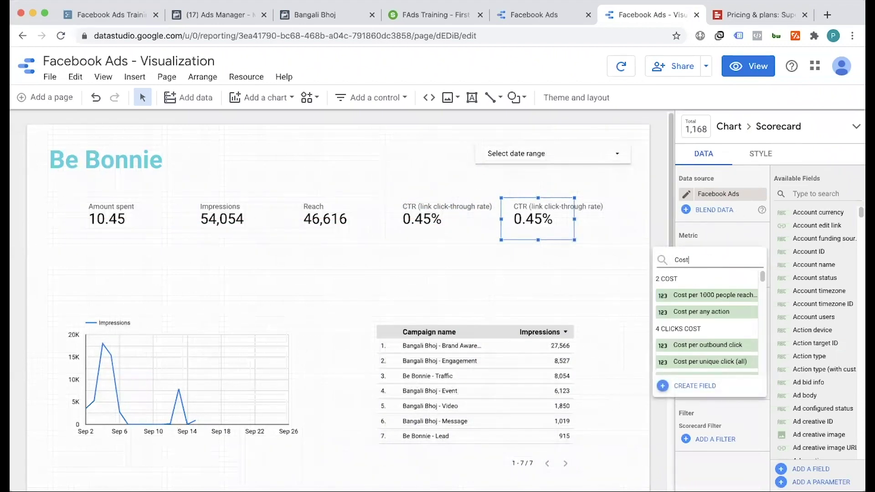
click(695, 295)
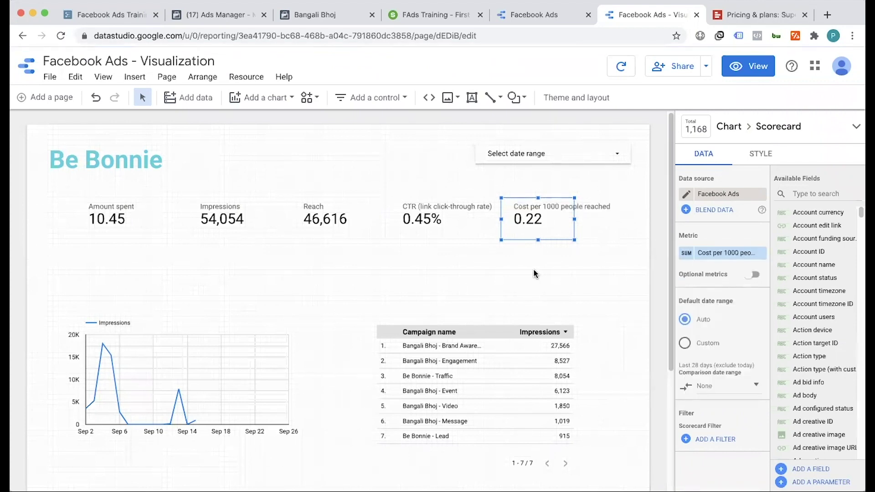
Step: Shift the five scorecards to the left and closer together, aligning Amount spent under the "Be Bonnie" title
click(162, 242)
click(124, 221)
drag(124, 221, 96, 218)
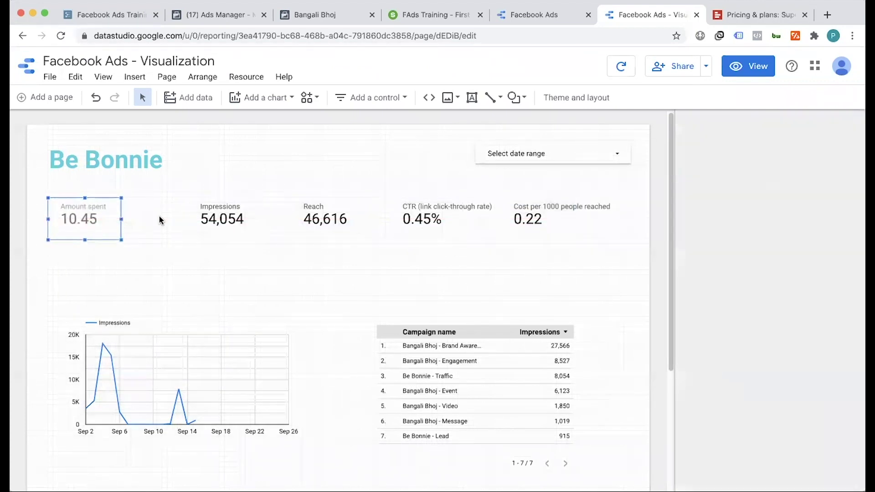
drag(201, 216, 151, 215)
drag(148, 212, 149, 213)
drag(319, 219, 243, 219)
drag(395, 219, 319, 218)
drag(533, 221, 439, 221)
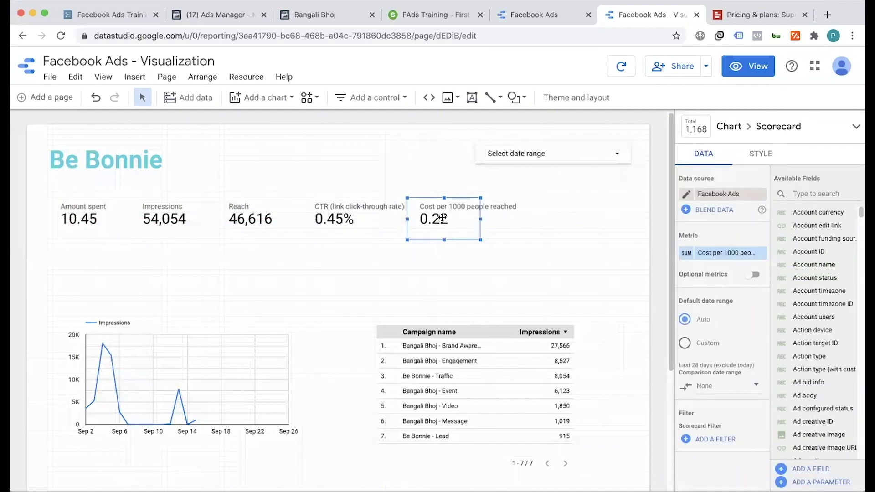
Step: Duplicate the Cost per 1000 people reached scorecard, place the copy to its right, and set its metric to Post engagements
key(ctrl+d)
click(720, 253)
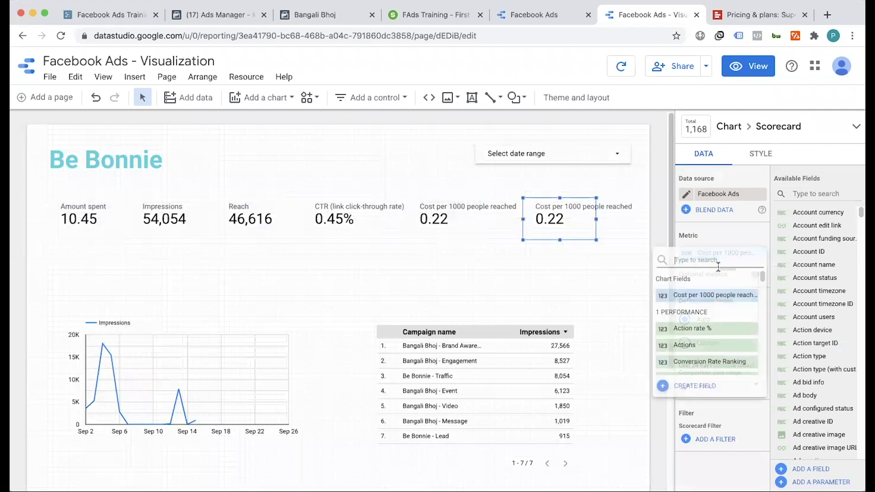
text(engag)
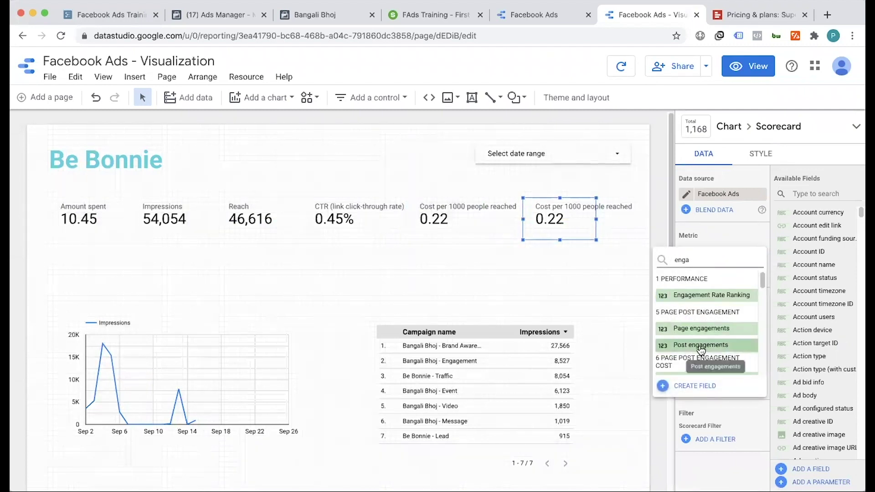
click(699, 346)
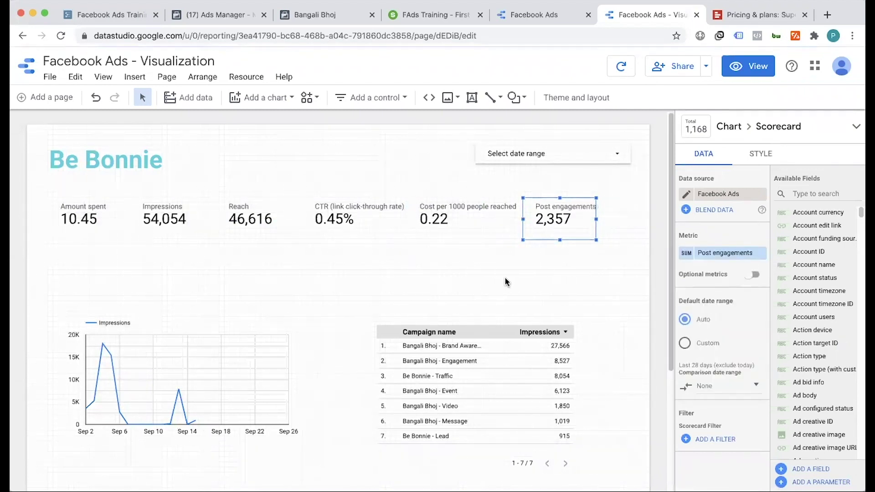
click(543, 267)
Step: Preview the report in view mode and filter it to the date range Sep 1, 2020 - Sep 30, 2020
click(747, 66)
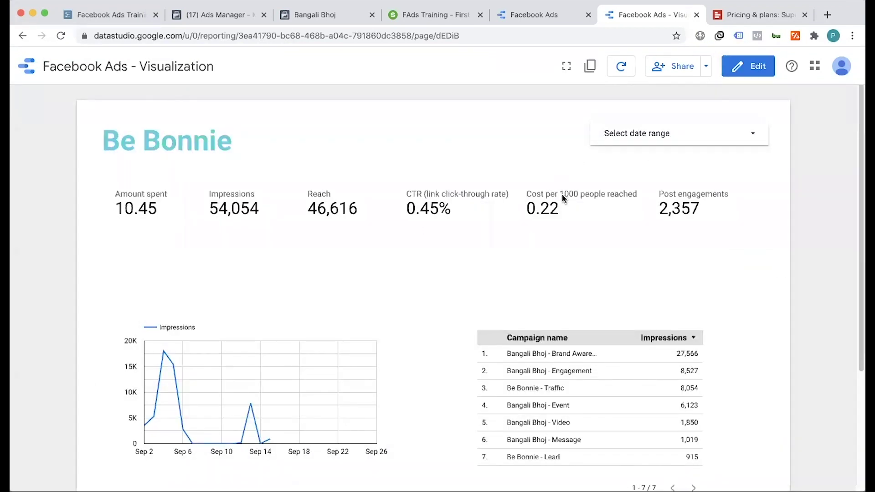
click(660, 132)
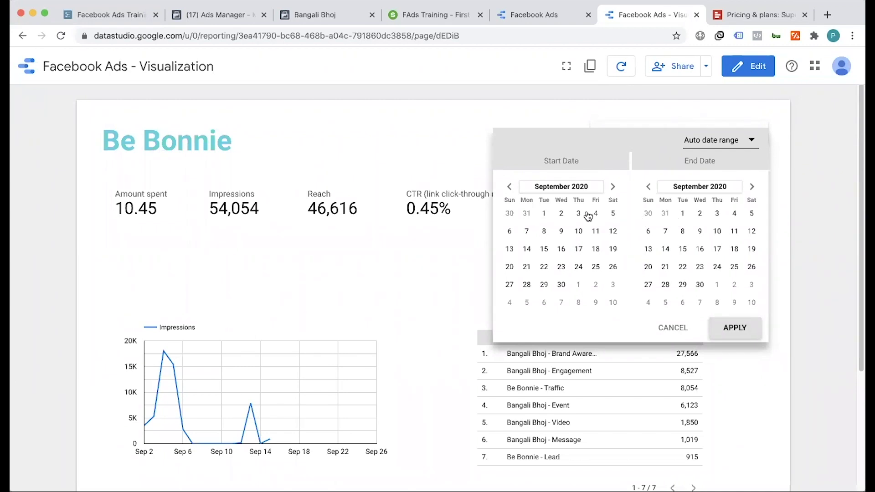
click(544, 213)
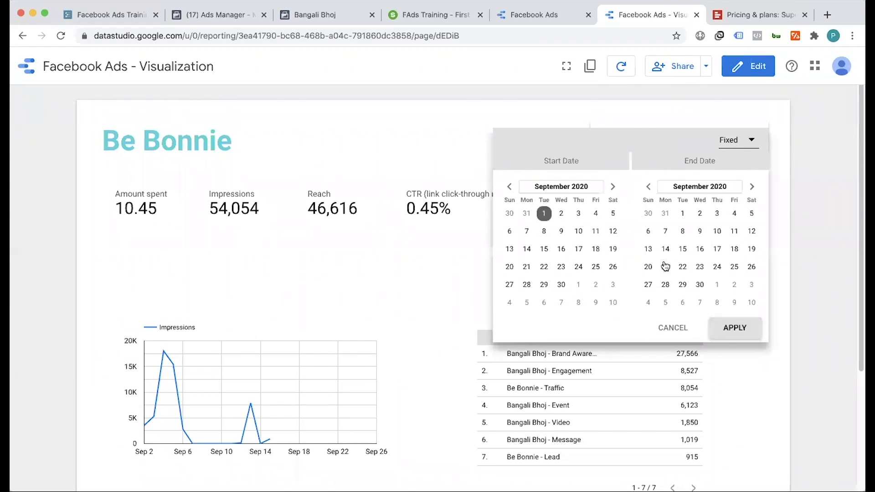
click(706, 291)
click(734, 328)
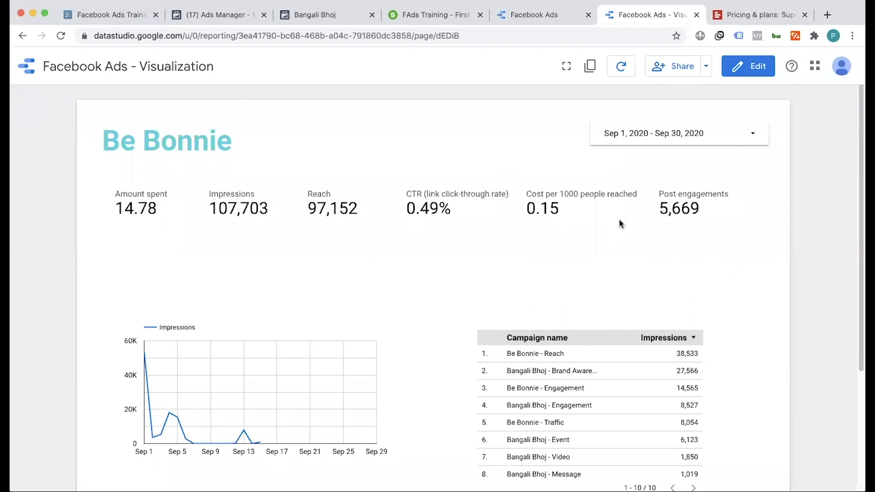
Step: Return to editing, add Amount spent as a second metric of the time series chart, and move the chart slightly up
click(752, 69)
click(181, 367)
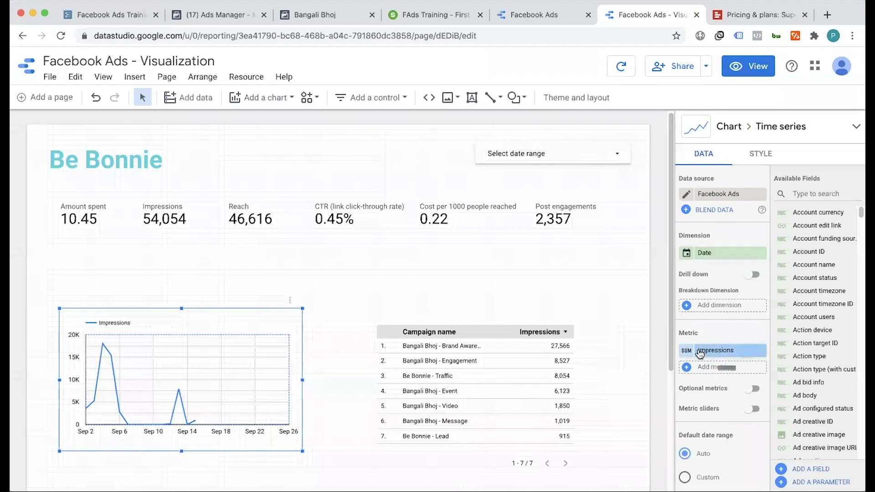
click(713, 367)
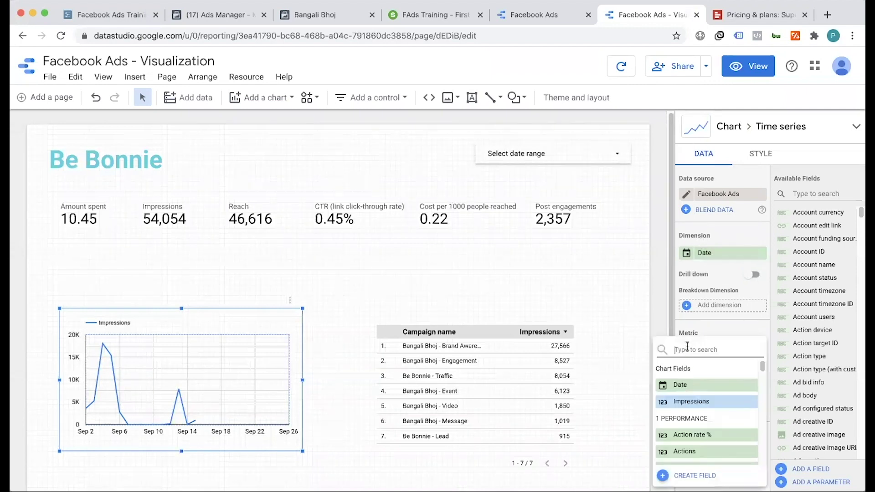
text(amou)
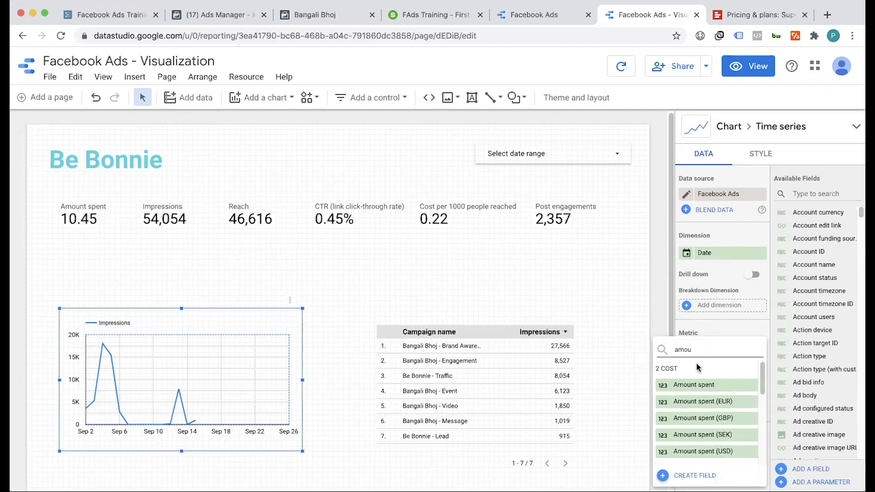
click(694, 385)
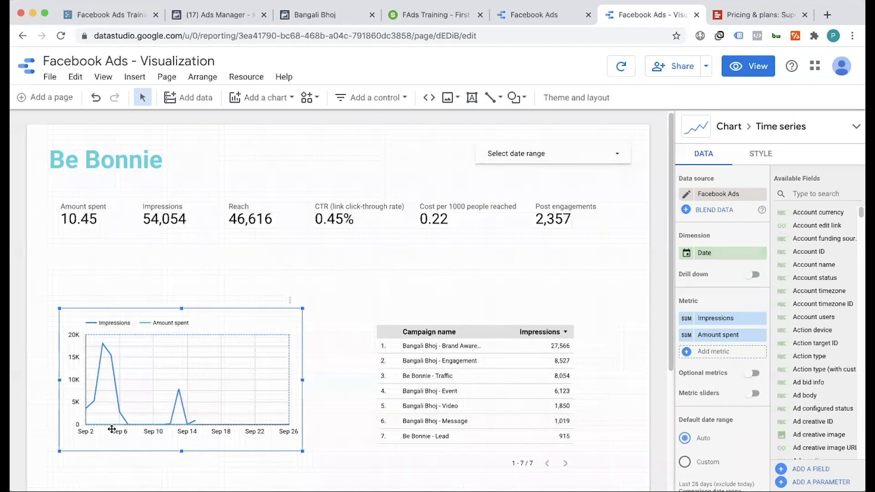
drag(115, 423, 112, 398)
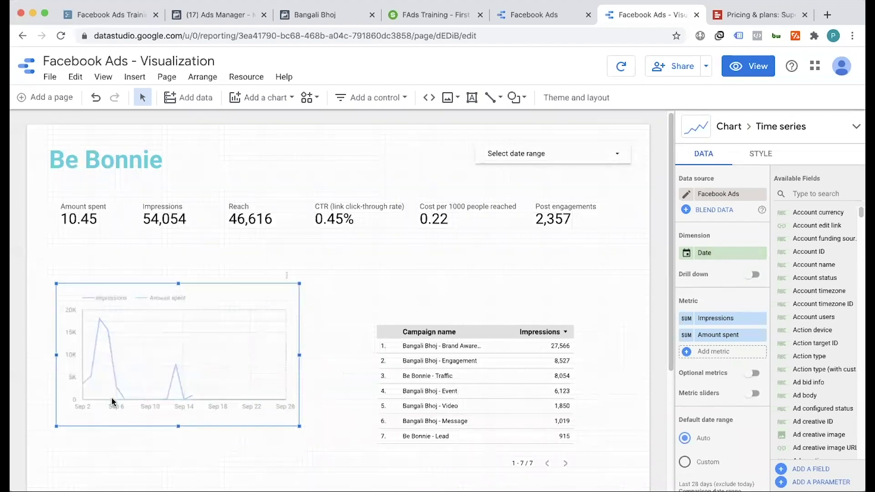
Step: Assign the chart's Impressions series to the right axis and the Amount spent series to the left axis
click(756, 154)
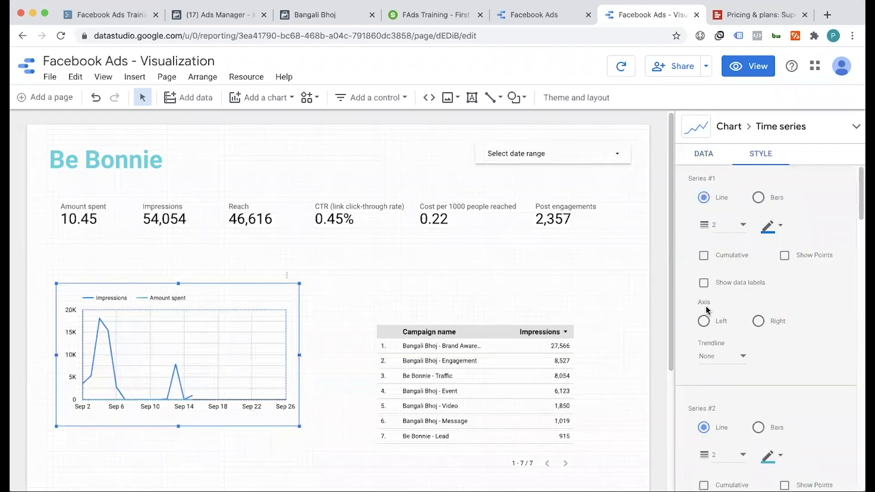
click(758, 323)
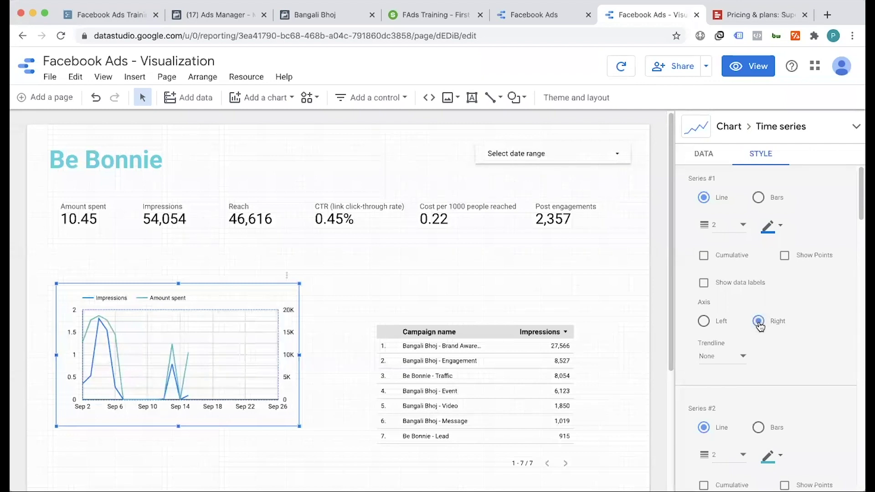
scroll(760, 325, down, 3)
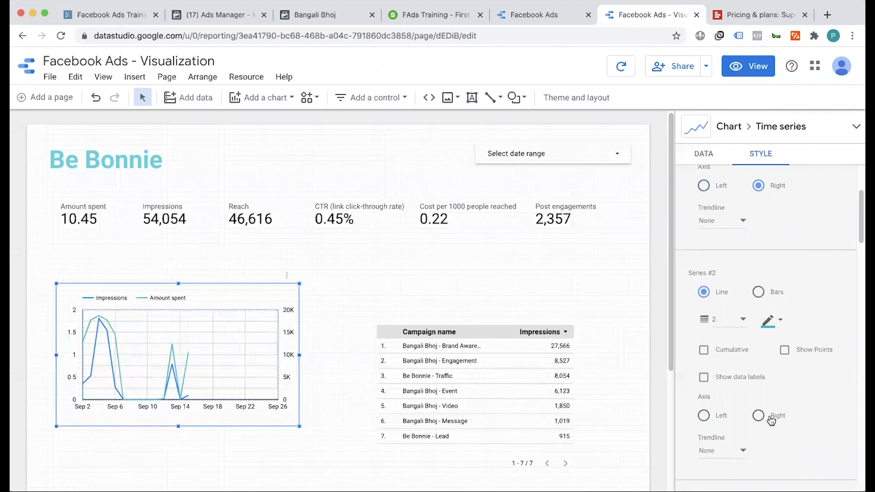
click(759, 416)
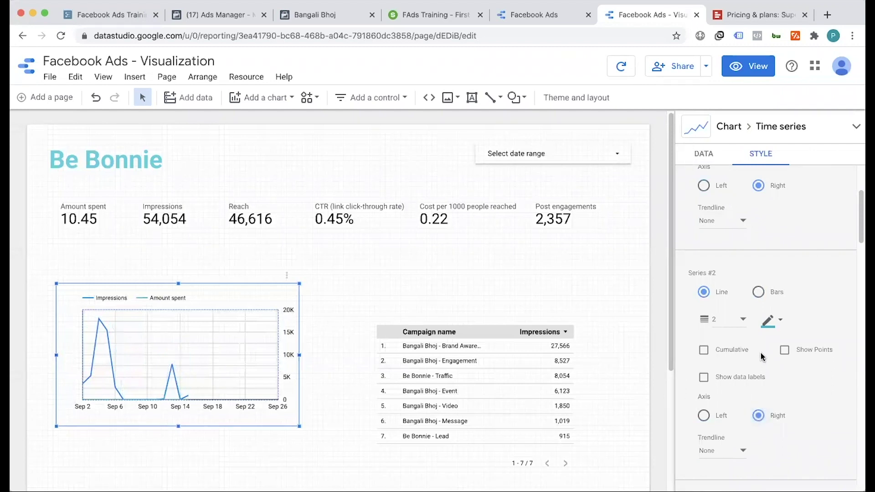
scroll(765, 379, up, 1)
click(704, 430)
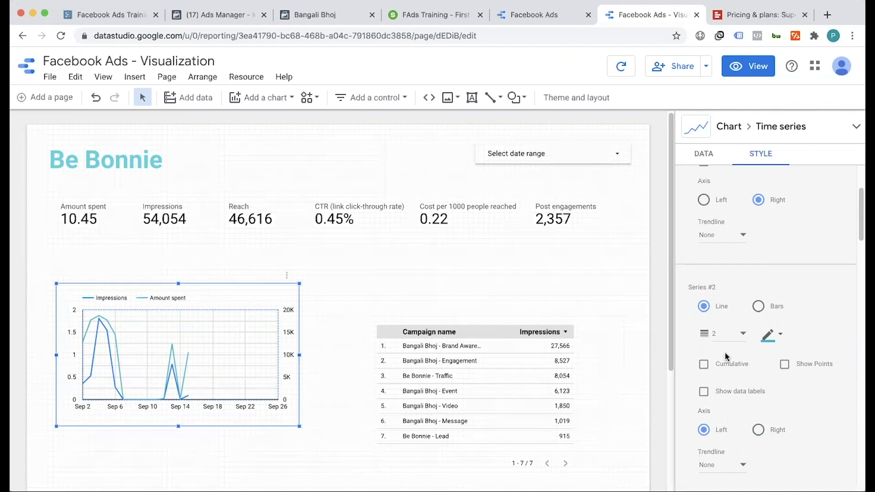
scroll(727, 357, up, 3)
click(702, 283)
click(702, 284)
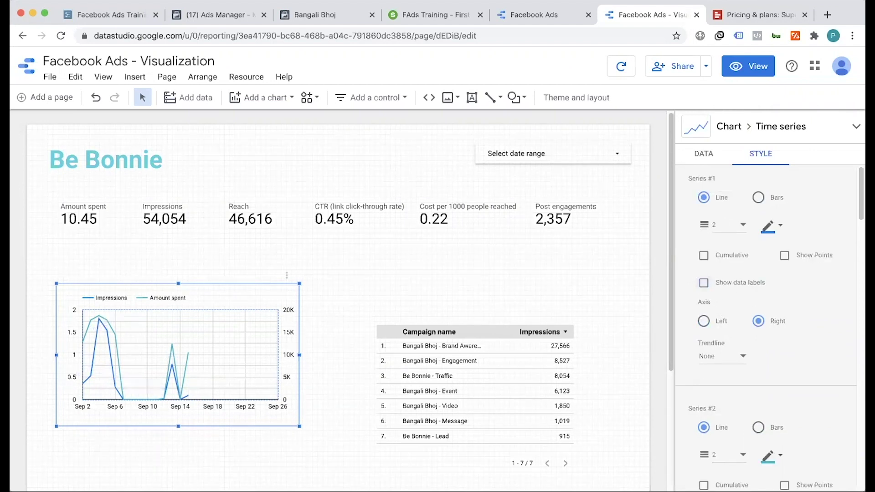
scroll(724, 294, down, 8)
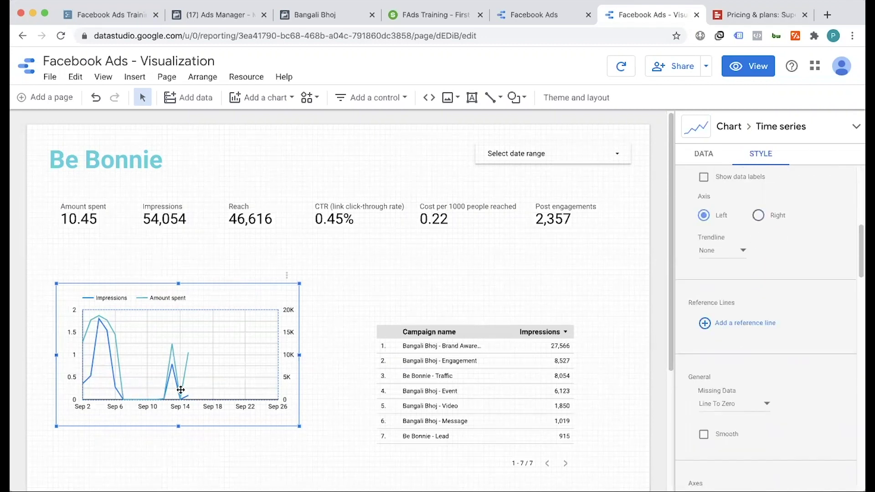
scroll(752, 307, up, 8)
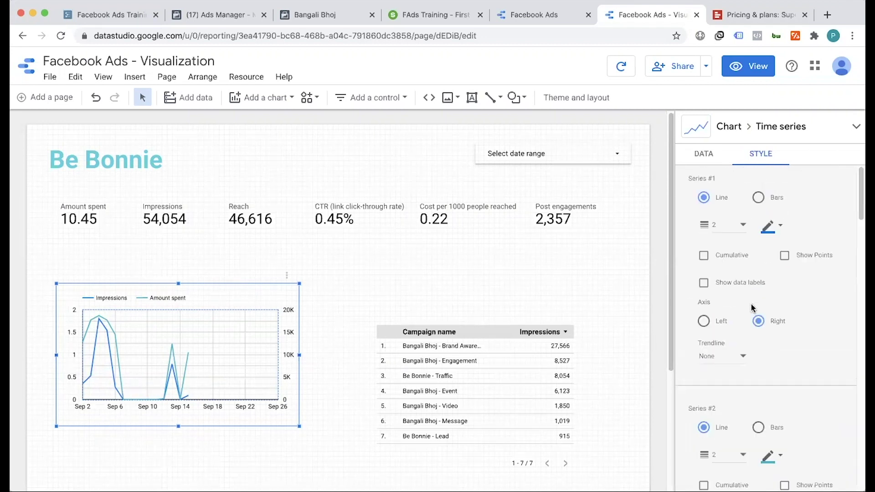
Step: Set the running calculation of both the Amount spent and Impressions metrics in the time series chart to Running sum
click(704, 156)
click(704, 339)
click(577, 470)
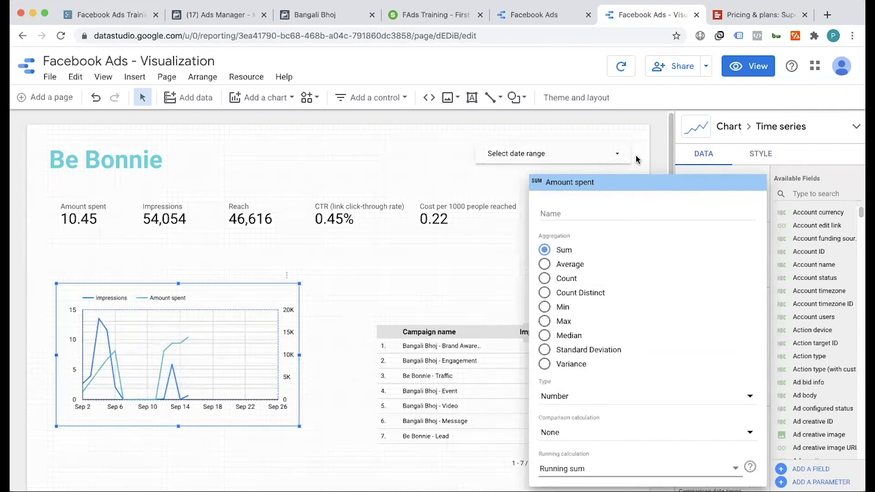
key(Escape)
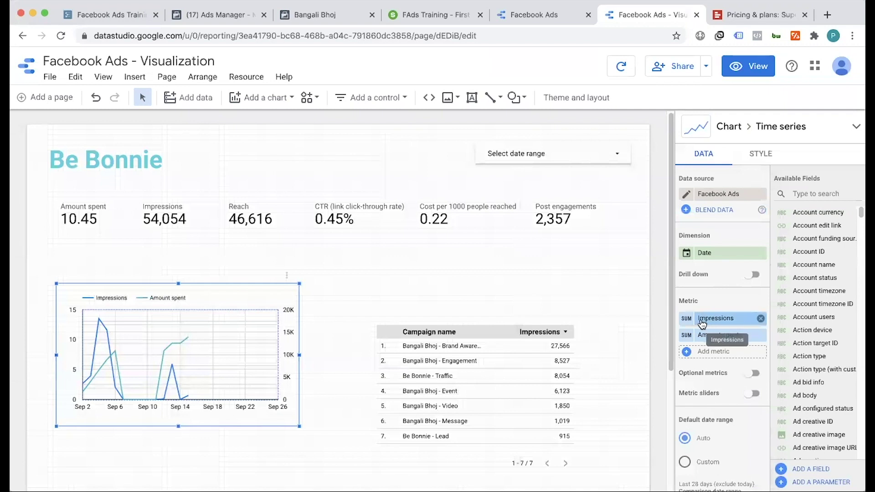
click(686, 322)
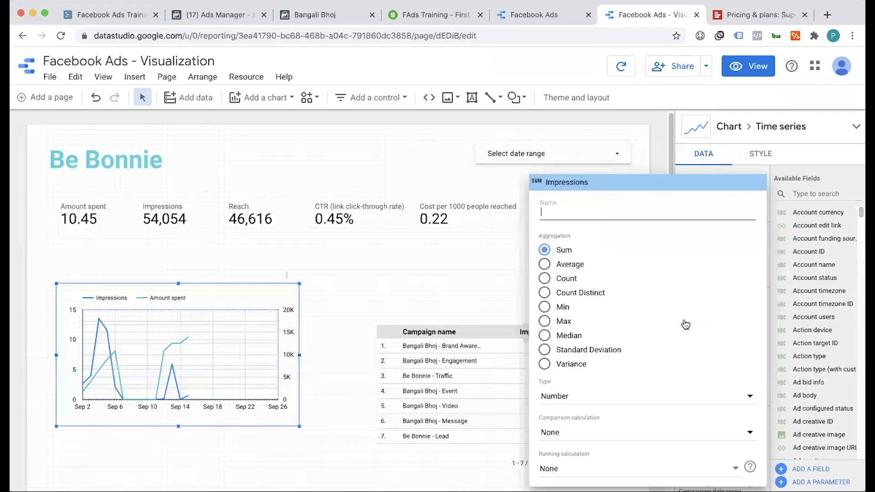
click(596, 470)
click(621, 360)
Step: Preview the report in view mode and apply a custom date range starting in the previous month
key(ctrl+shift+e)
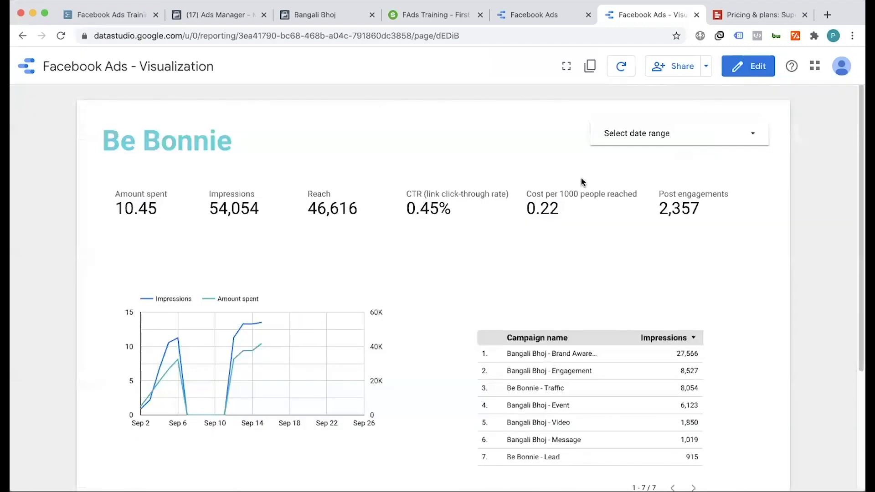
click(638, 133)
click(510, 186)
click(613, 213)
click(734, 328)
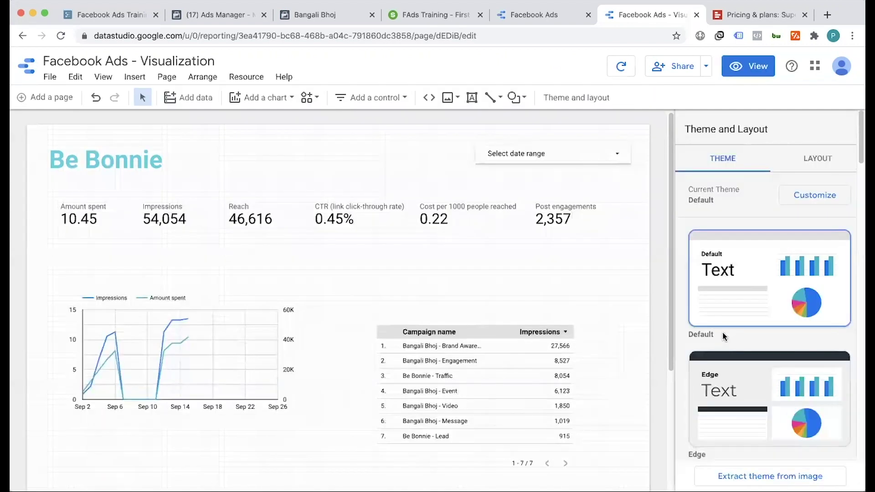
click(217, 407)
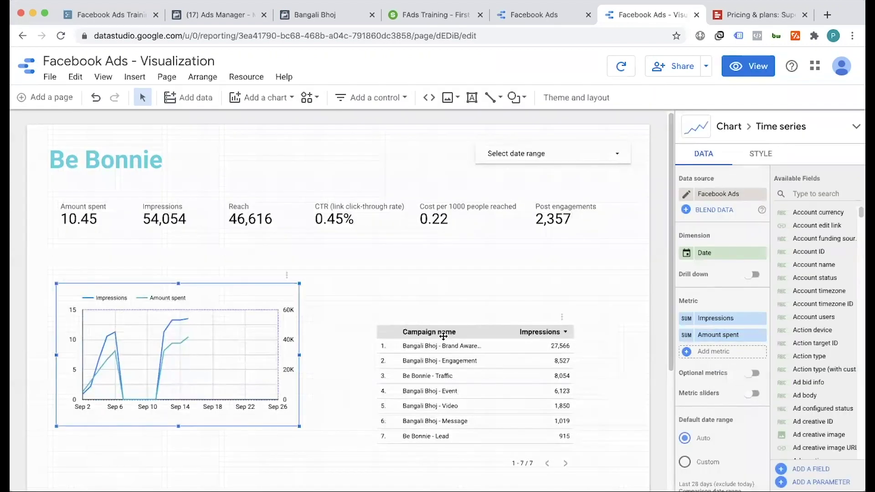
scroll(682, 301, down, 5)
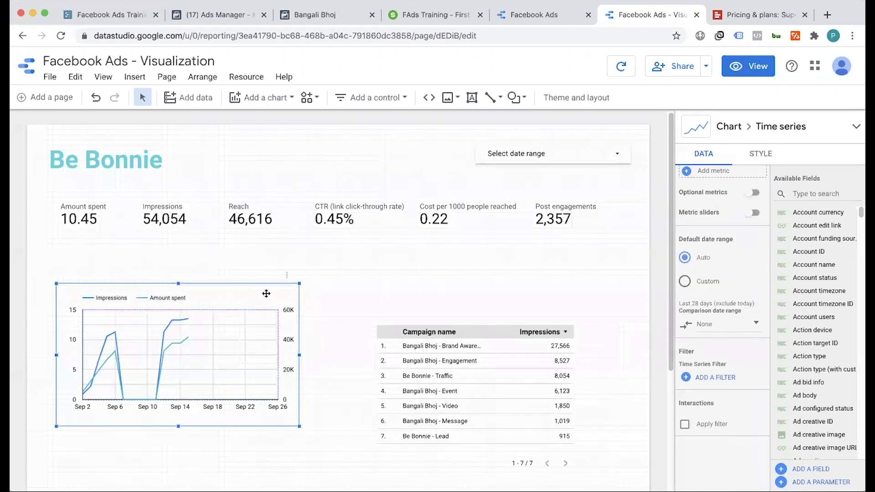
scroll(335, 314, down, 3)
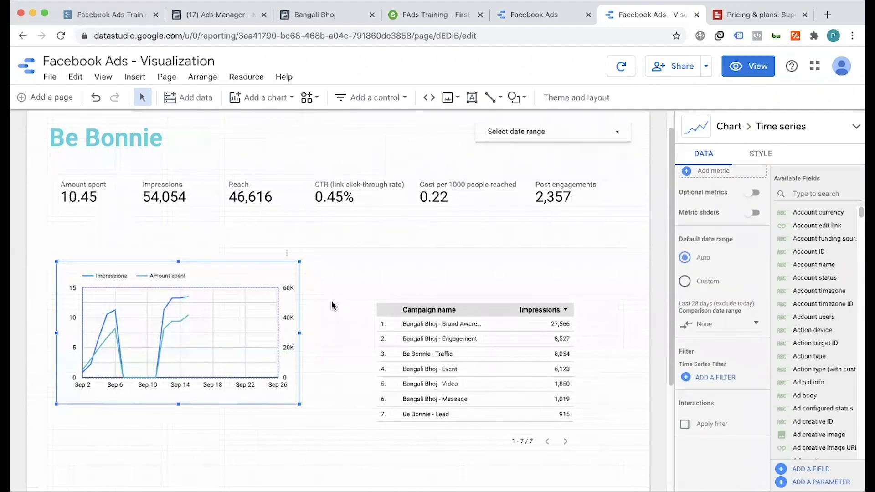
Step: Move the campaign table below the time series chart and shift the chart slightly left and down
drag(409, 263, 261, 390)
scroll(205, 273, up, 1)
click(192, 261)
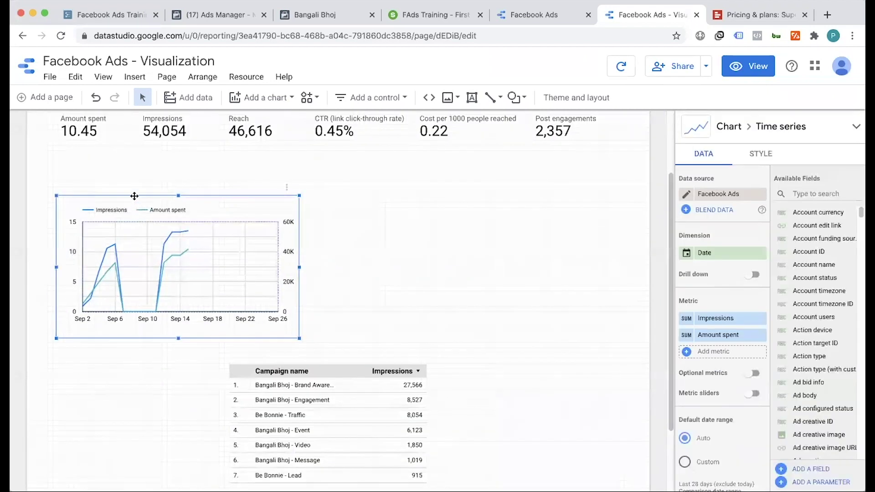
click(103, 175)
mouse_move(135, 240)
mouse_down()
mouse_move(123, 221)
mouse_move(132, 243)
mouse_up()
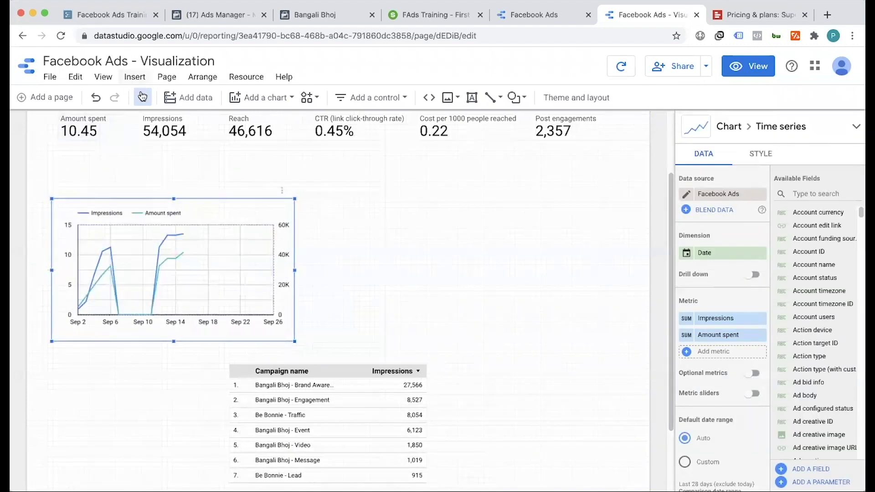
Step: Add a text title reading "Spent vs Impressions" directly above the time series chart
click(134, 77)
scroll(164, 319, down, 3)
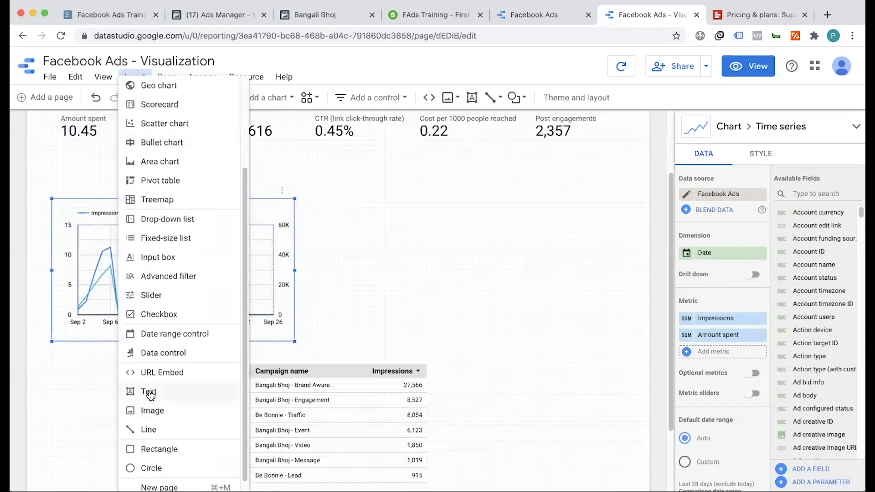
click(149, 392)
drag(63, 179, 86, 186)
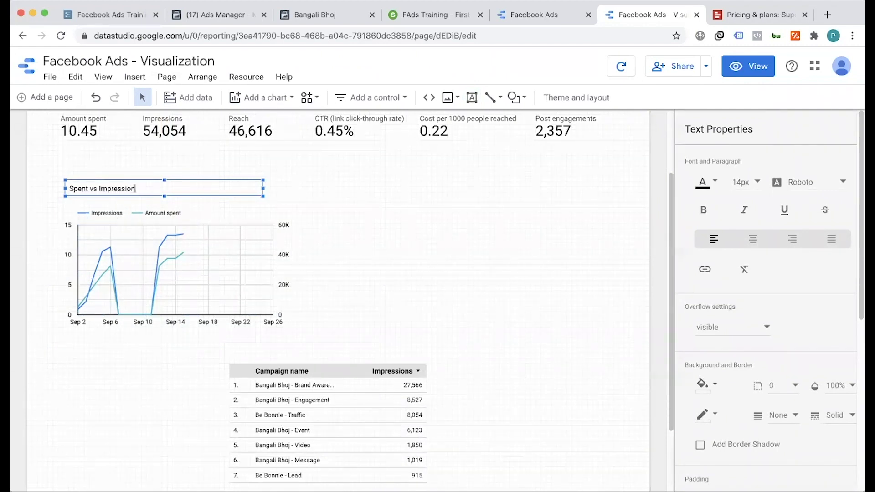
click(318, 220)
click(367, 199)
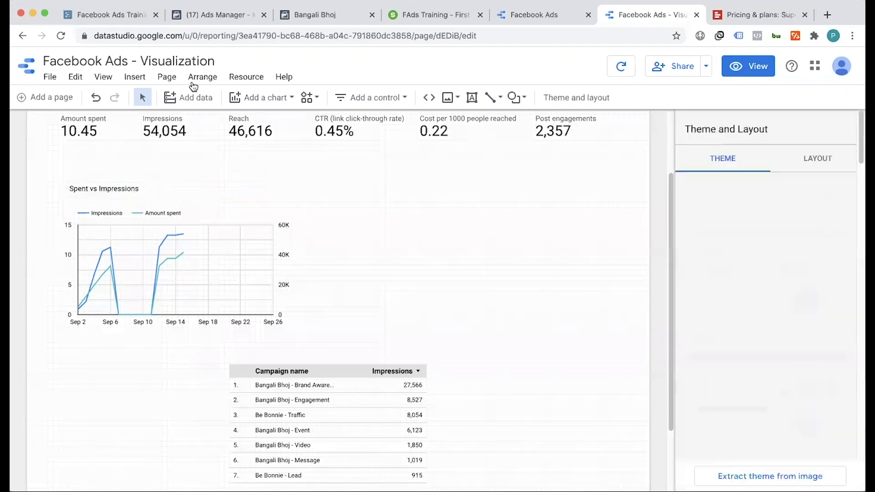
Step: Draw a rectangle around the title and time series chart, with a transparent background and a border weight of 1
click(135, 77)
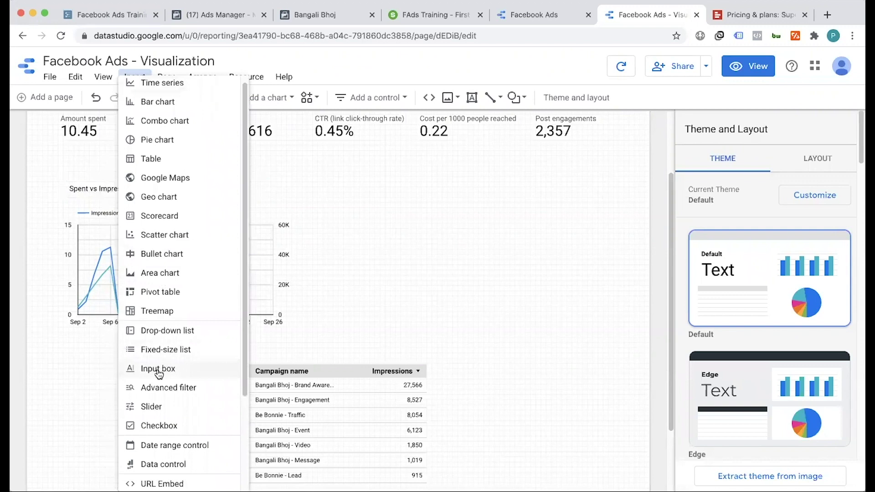
click(158, 369)
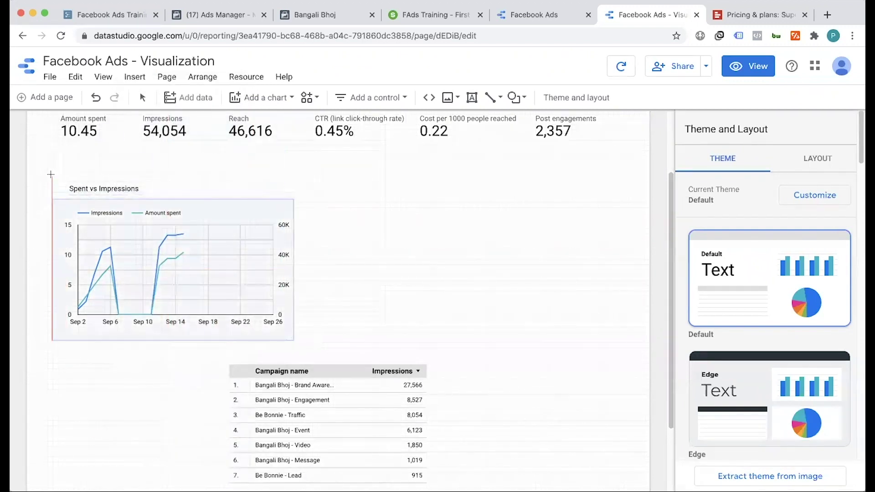
drag(55, 179, 318, 333)
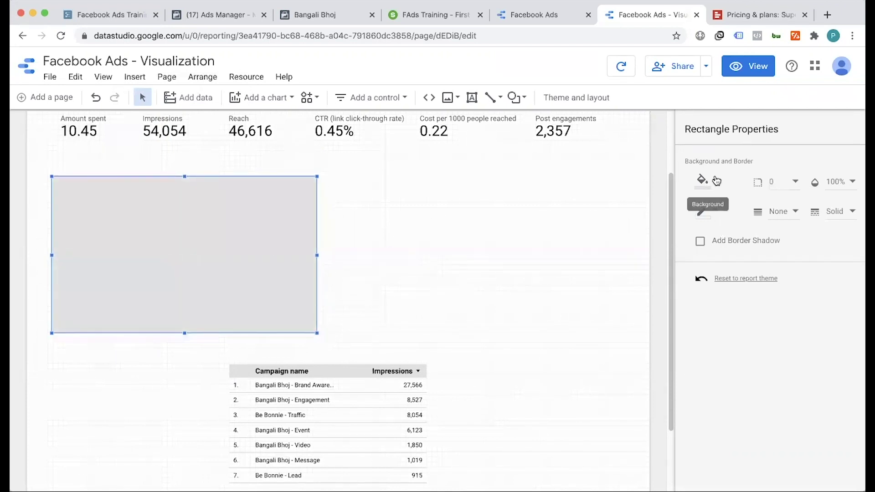
click(702, 180)
click(796, 212)
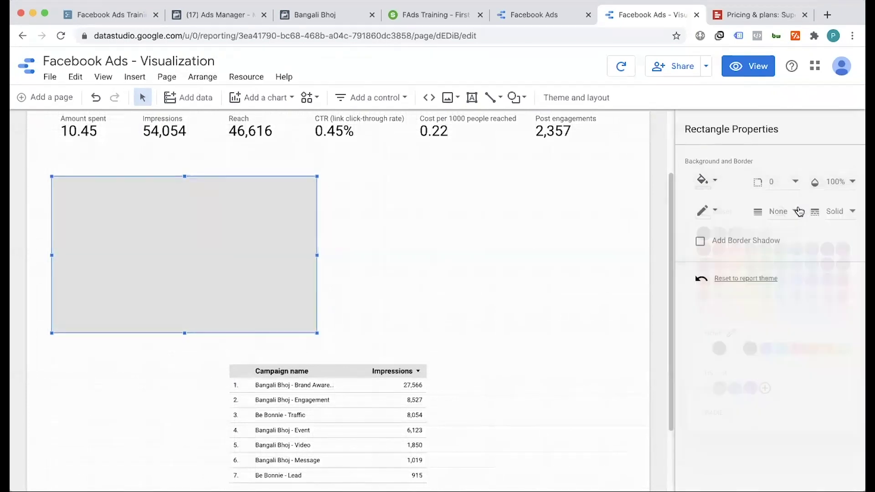
click(713, 211)
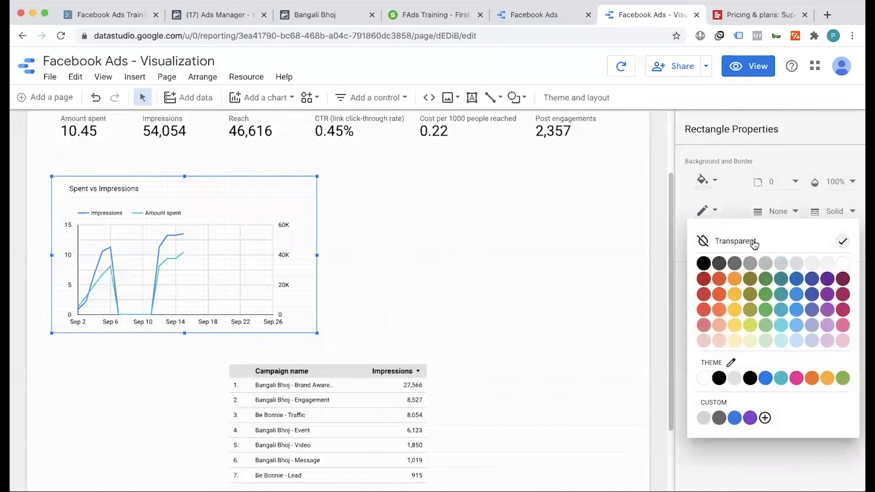
click(338, 250)
click(349, 253)
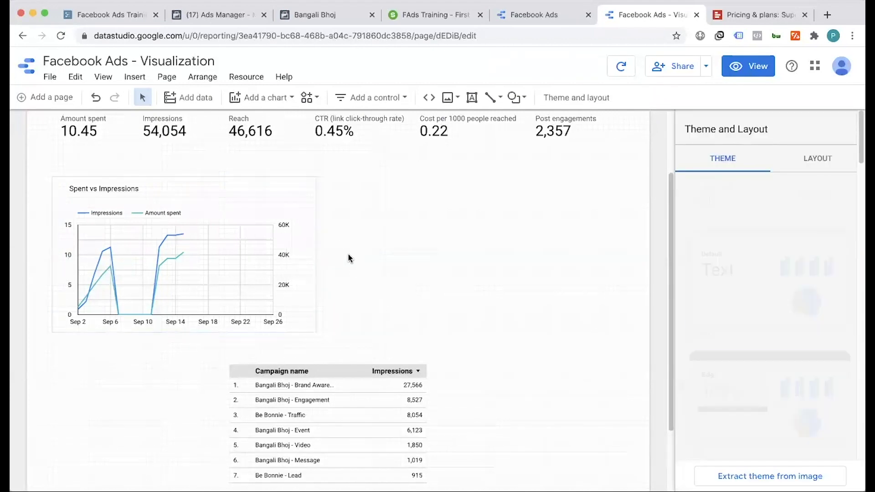
Step: Make the "Spent vs Impressions" title text bold
click(112, 188)
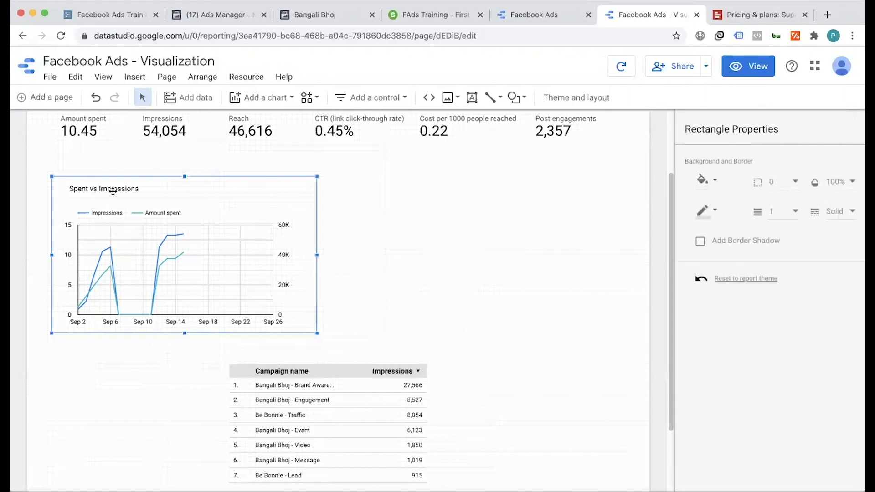
click(122, 188)
double_click(122, 188)
key(ctrl+a)
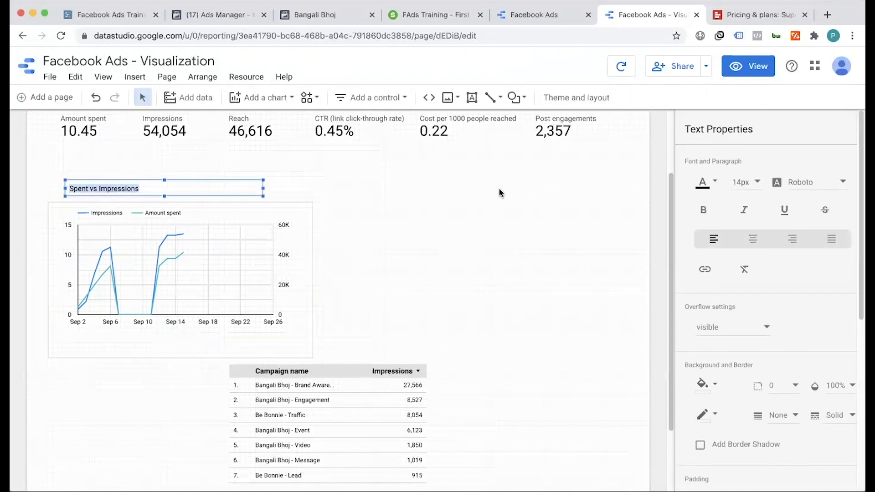
click(417, 290)
Step: Duplicate the title, time series chart and frame together and place the copy beside the original, to its right
drag(53, 162, 244, 337)
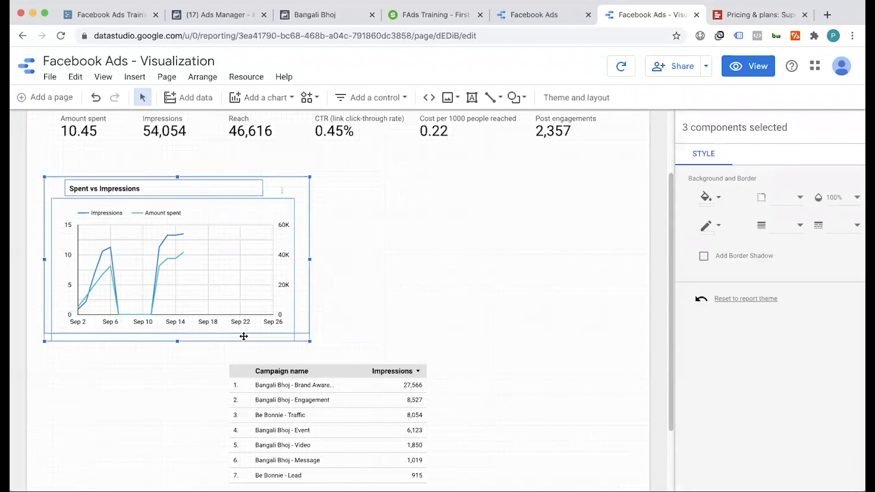
mouse_move(250, 287)
mouse_down()
mouse_move(513, 267)
mouse_move(523, 281)
mouse_up()
click(474, 283)
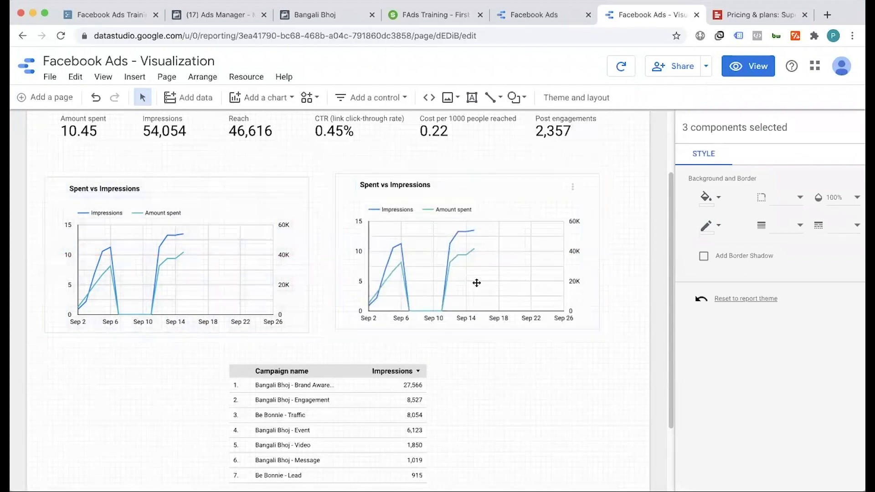
Step: Replace the Impressions metric of the duplicated time series chart with Link clicks, keeping Amount spent as the second metric
click(436, 226)
click(703, 153)
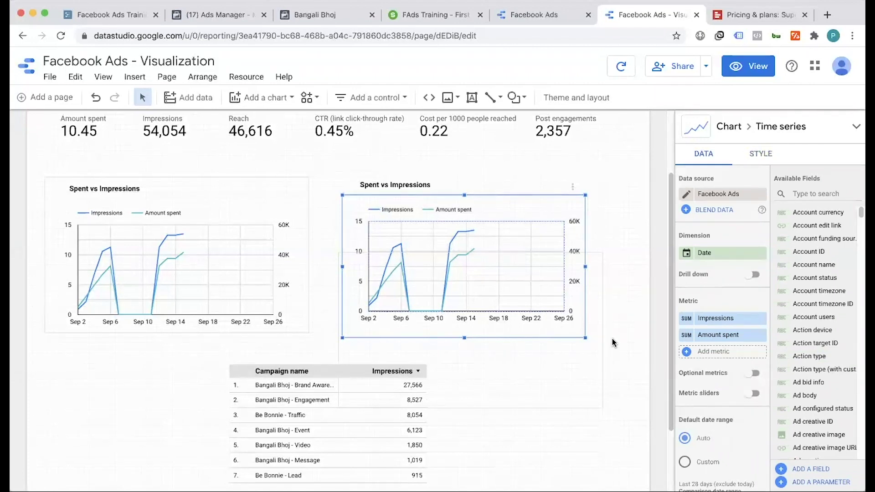
click(714, 318)
text(click)
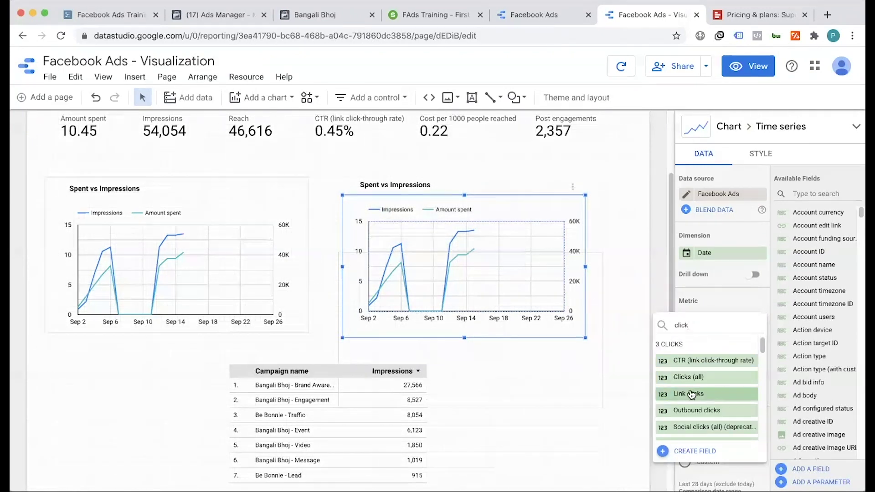
click(701, 395)
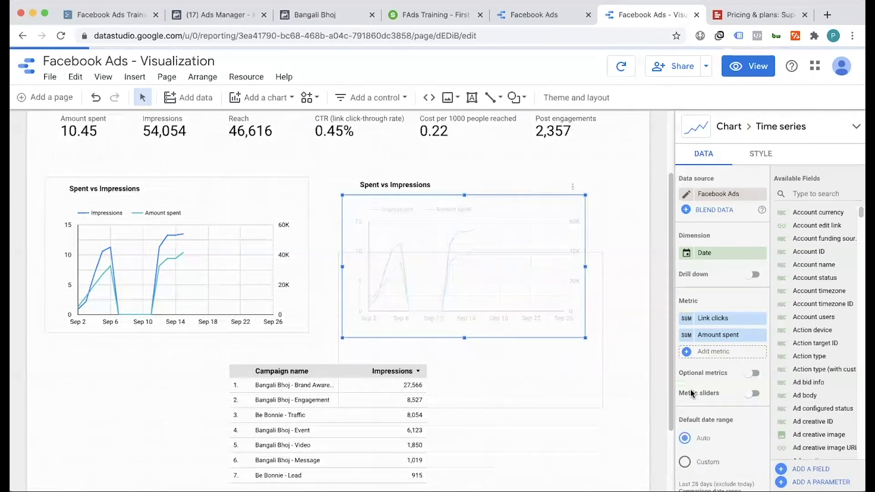
click(723, 340)
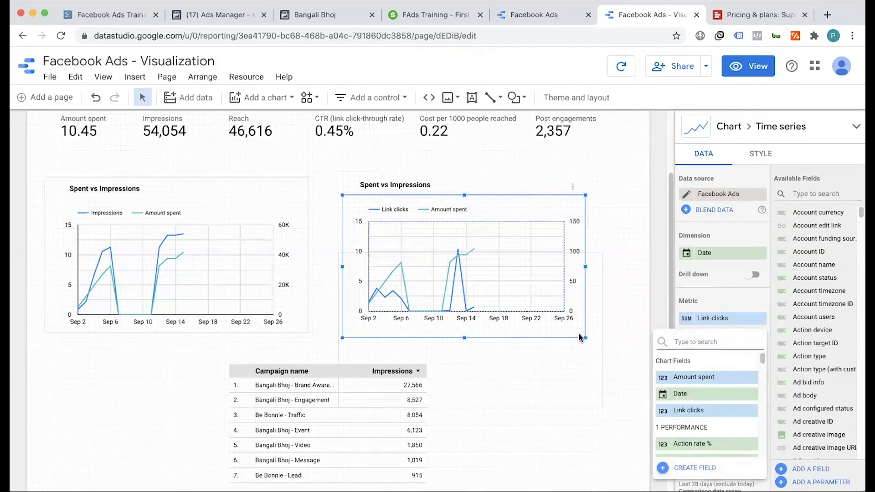
click(494, 281)
click(495, 281)
Step: Change the duplicated chart's title to "Spent vs Clicks" and move its rectangle up so it frames the title and chart
click(405, 184)
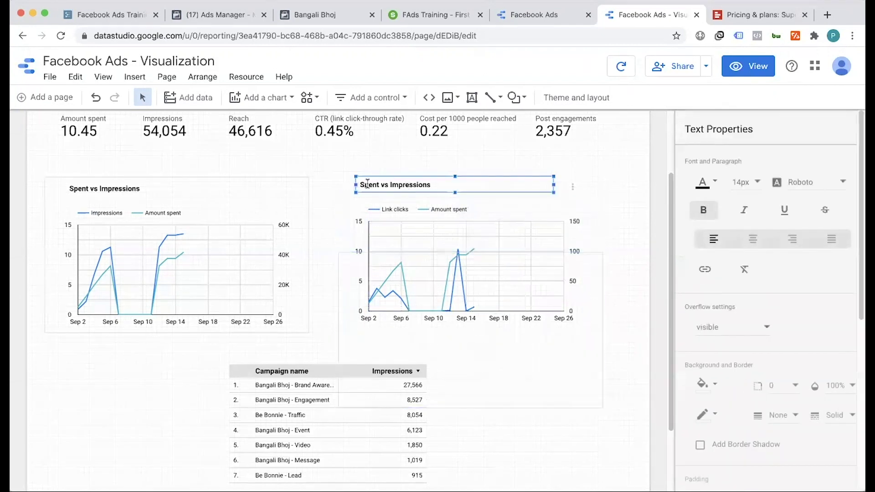
double_click(404, 184)
text(Click)
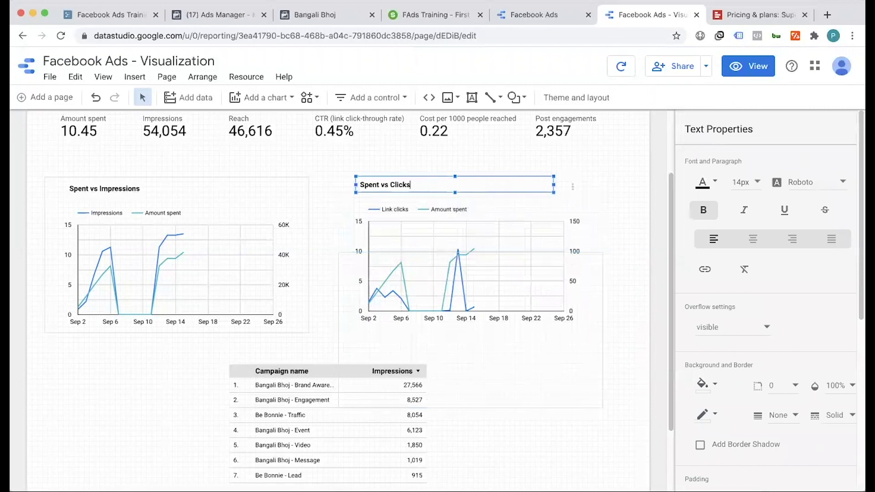
drag(460, 327, 459, 255)
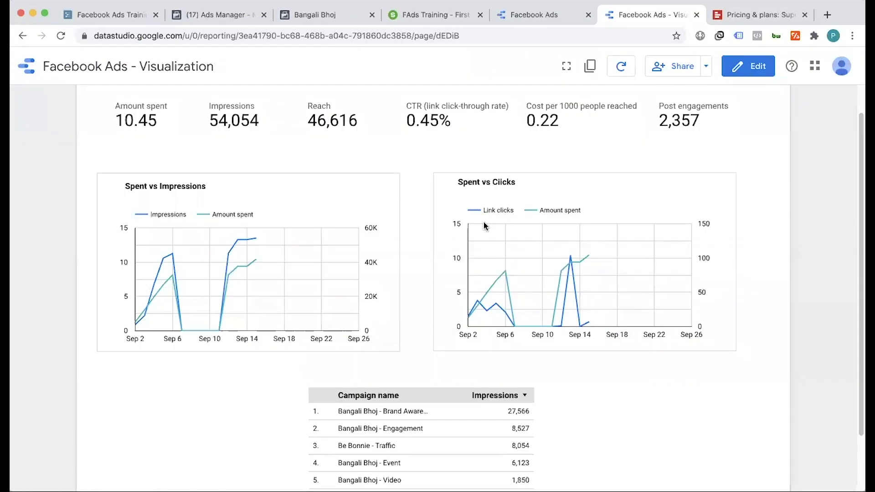
Step: Review the report in view mode, and back in editing shift the frames of both time series charts slightly right
scroll(328, 411, up, 3)
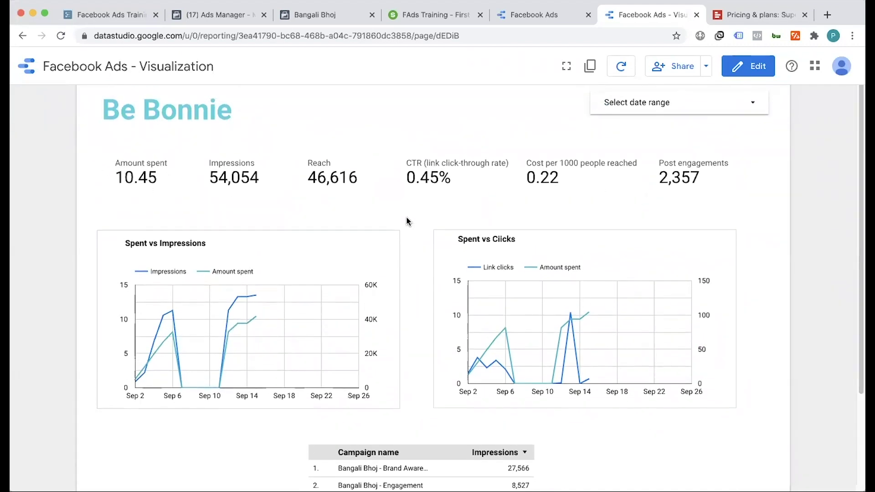
scroll(406, 217, down, 3)
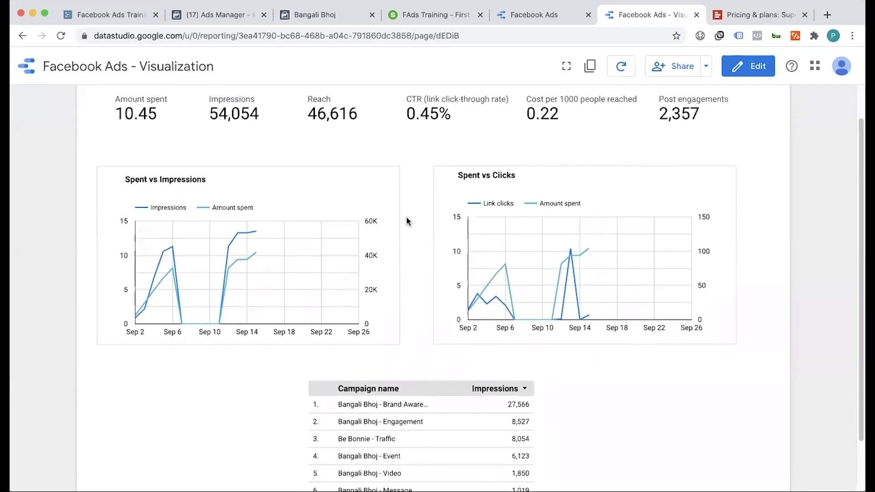
scroll(406, 222, down, 1)
click(742, 68)
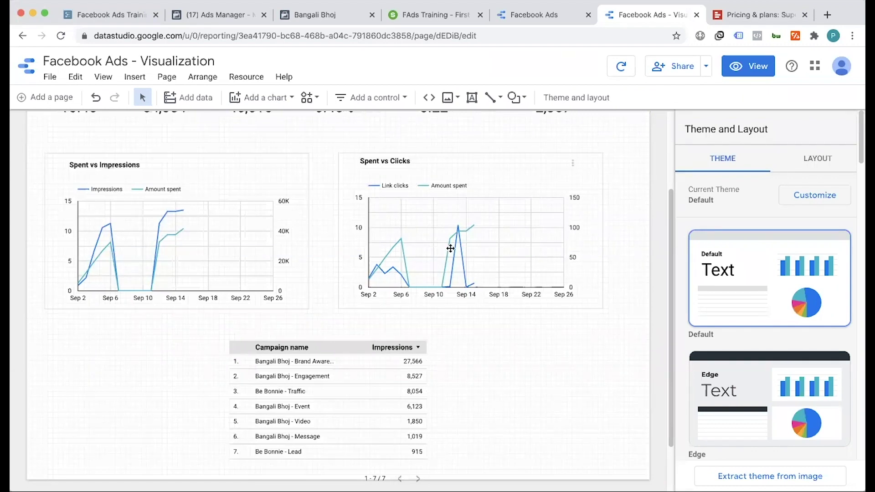
drag(518, 233, 531, 234)
mouse_move(275, 241)
mouse_down()
mouse_move(288, 242)
mouse_move(283, 248)
mouse_up()
click(194, 355)
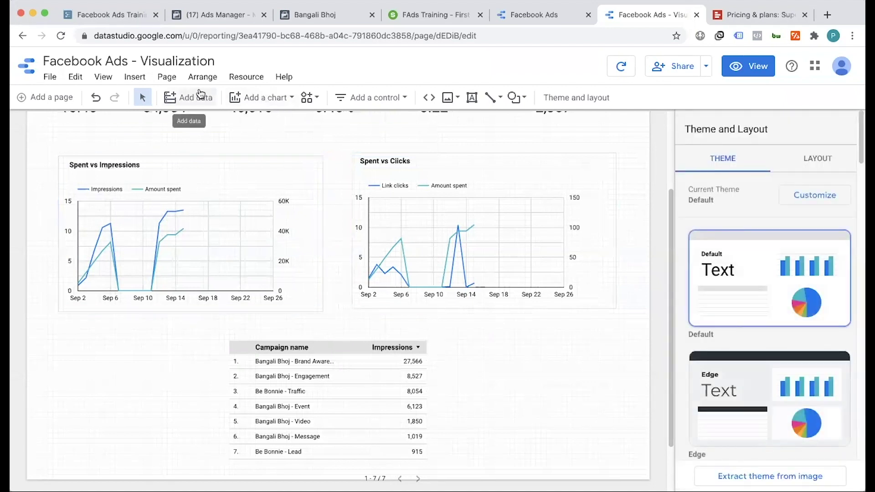
click(193, 233)
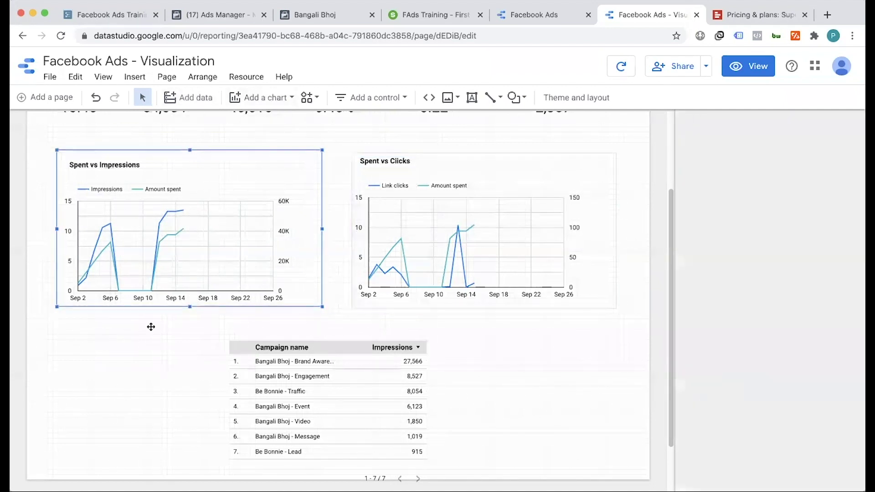
click(141, 370)
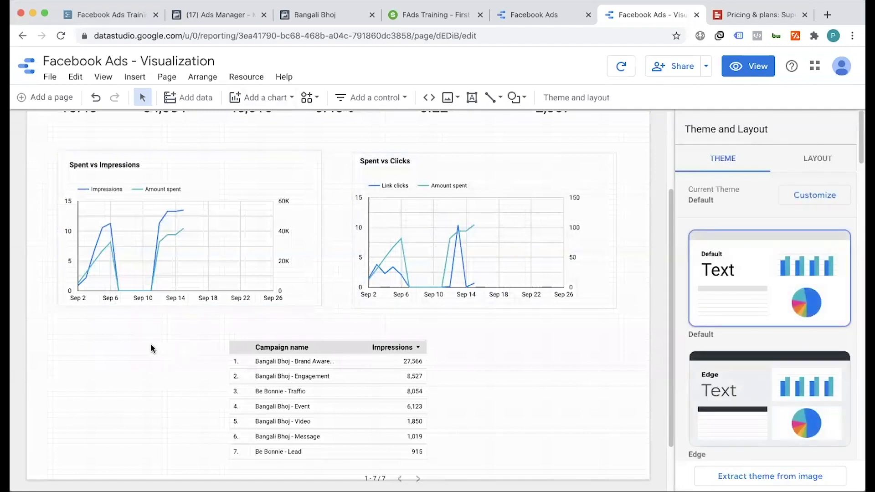
Step: Nudge the campaign table up and left, and add Amount spent as a metric placed before Impressions
scroll(152, 349, down, 3)
mouse_move(299, 319)
mouse_down()
mouse_move(154, 312)
mouse_move(288, 308)
mouse_up()
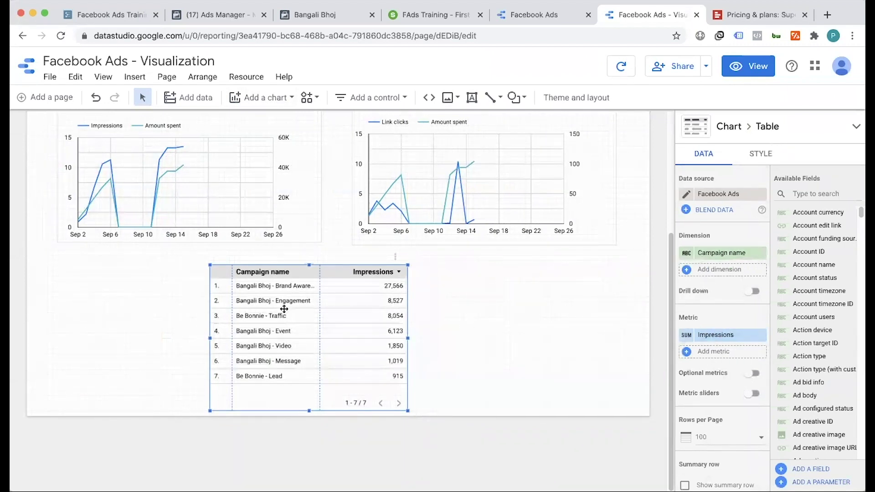
click(722, 352)
text(amount)
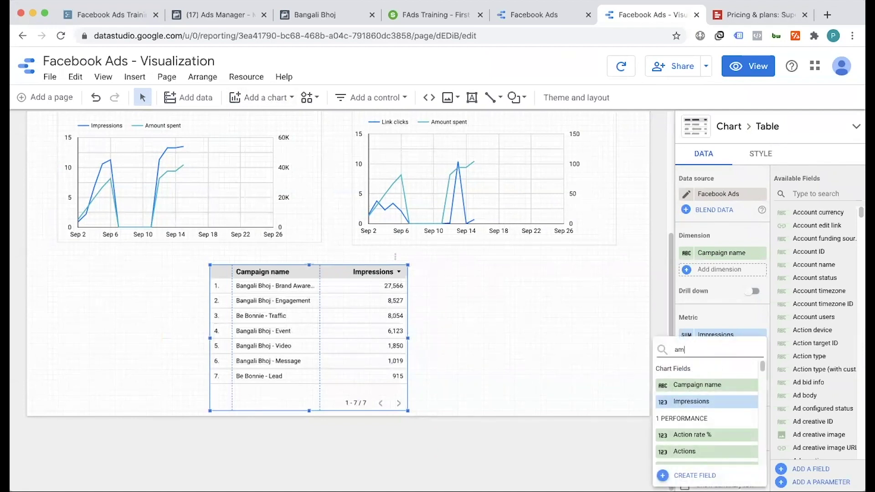
click(693, 389)
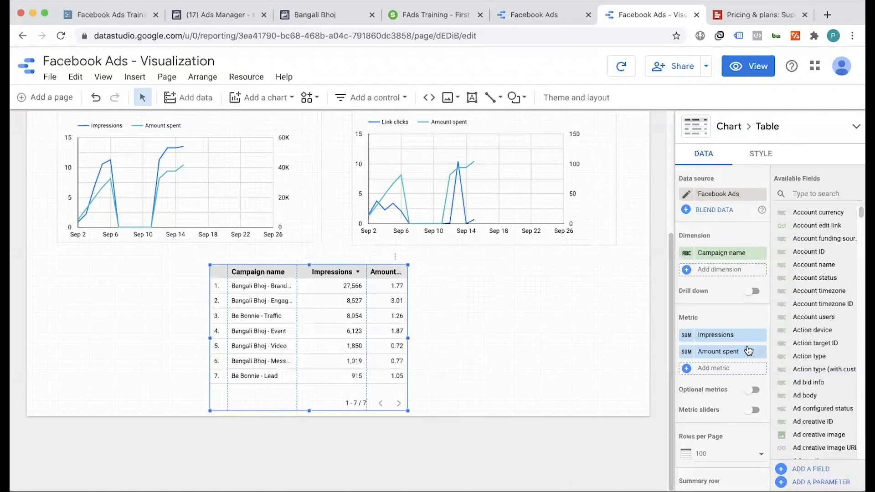
drag(724, 351, 721, 335)
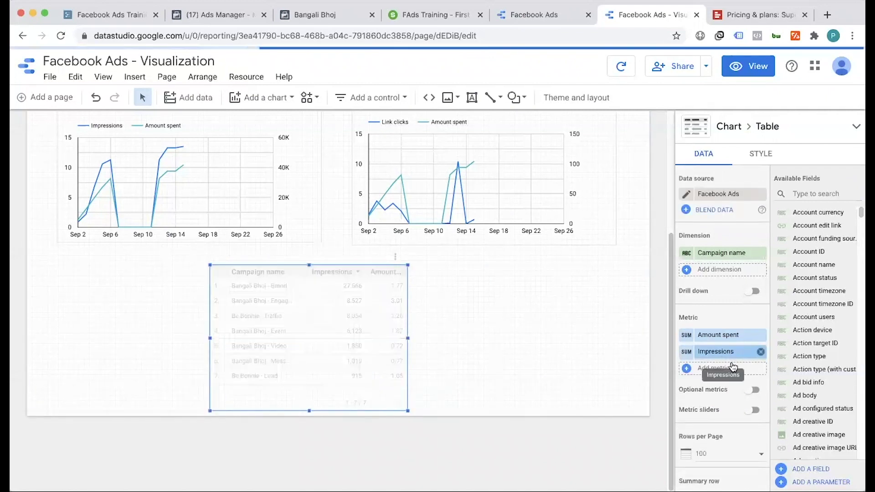
Step: Add Reach as a metric of the campaign table, placed between Amount spent and Impressions
click(725, 371)
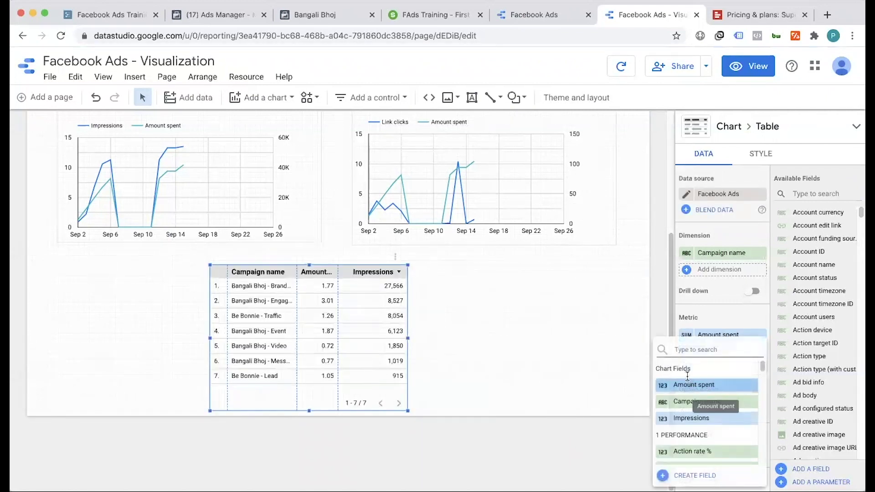
text(reach)
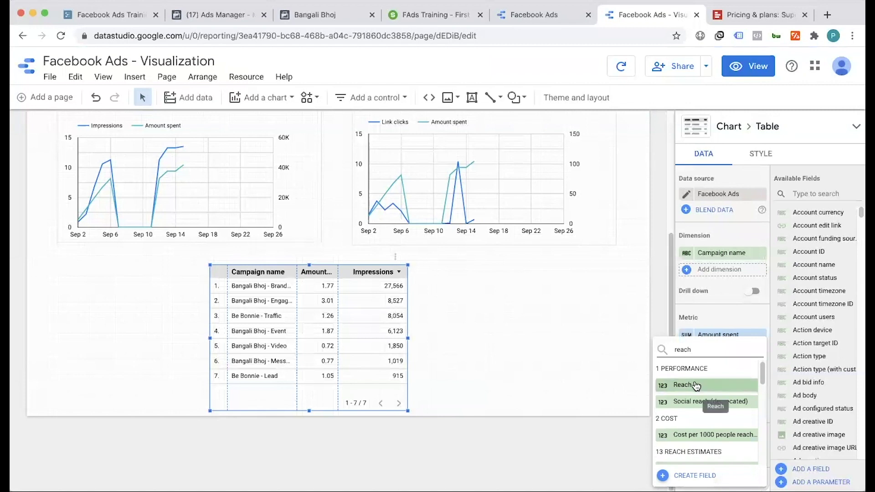
click(693, 384)
mouse_move(722, 374)
mouse_down()
mouse_move(722, 350)
mouse_move(726, 359)
mouse_up()
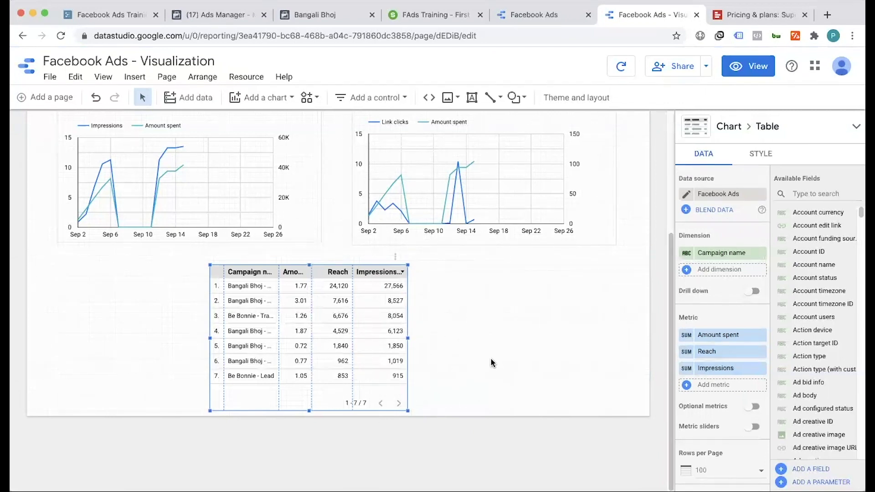
Step: Add Frequency as a metric of the campaign table, placed after Impressions
click(718, 385)
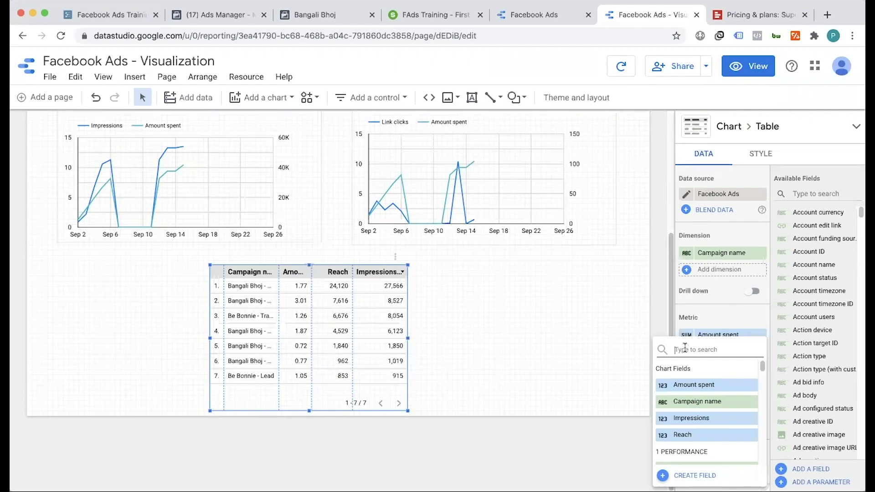
text(fre)
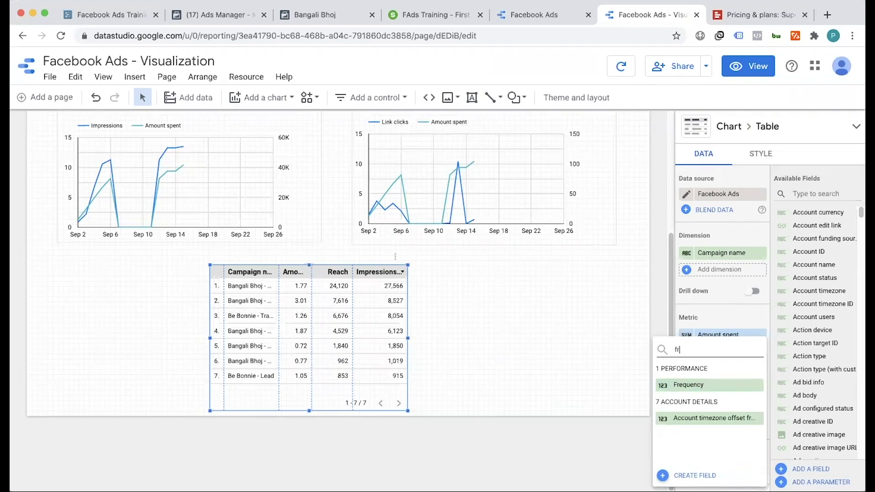
click(679, 385)
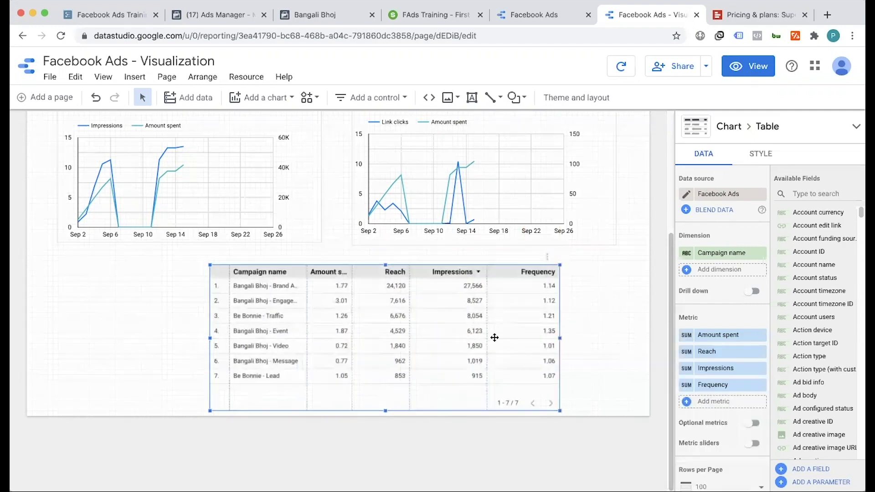
Step: Open the report in view mode and filter it to the date range Aug 1, 2020 - Aug 31, 2020
click(748, 66)
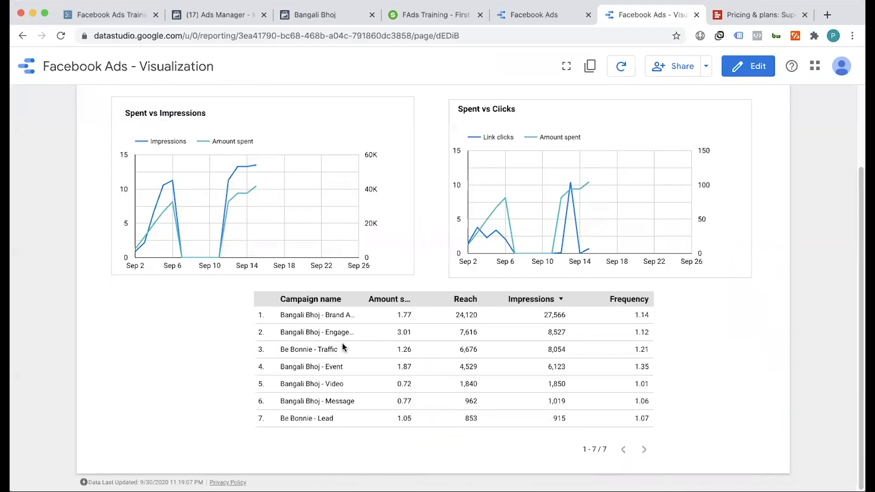
scroll(345, 325, up, 4)
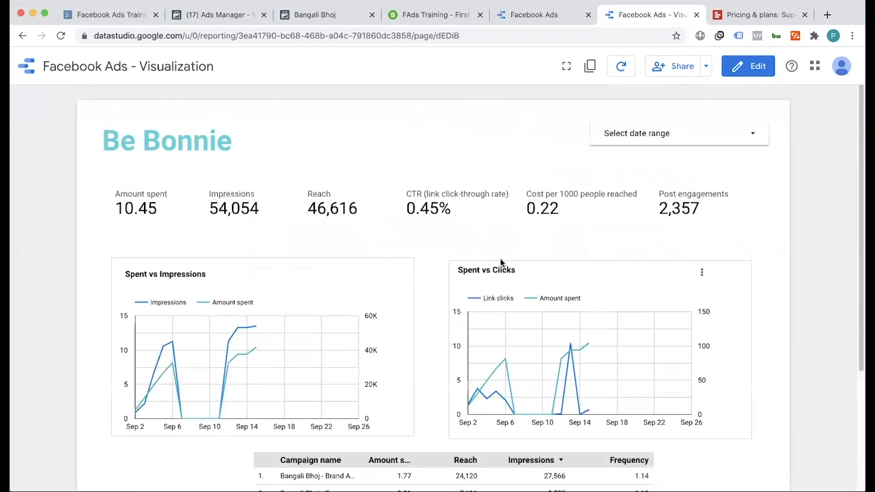
click(686, 137)
click(592, 188)
click(665, 303)
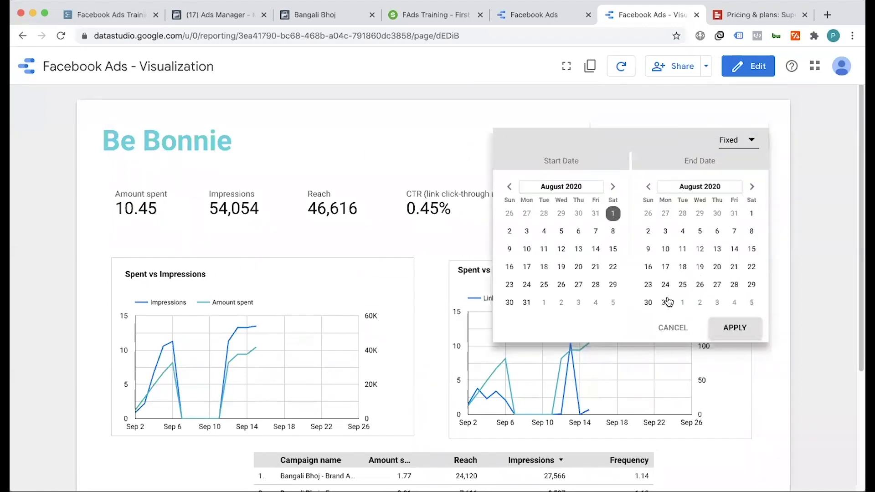
click(734, 328)
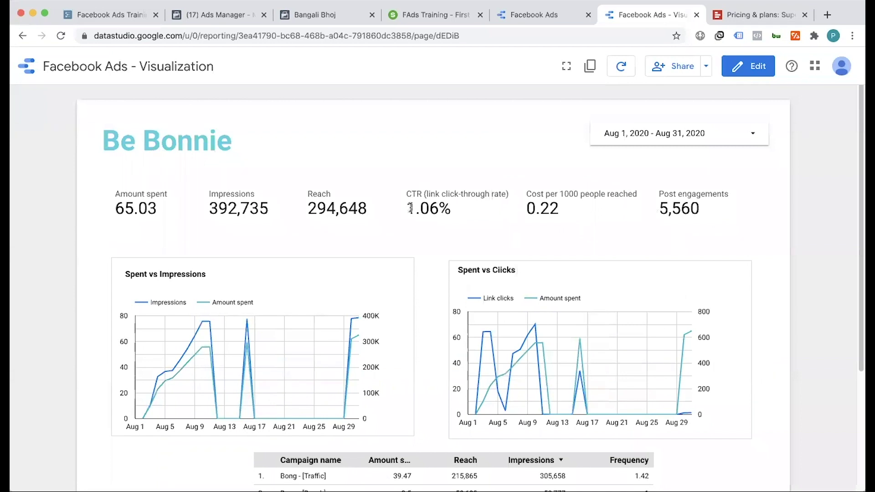
Step: Examine the scorecards, both time series charts and the campaign table for the selected month
drag(408, 208, 451, 209)
drag(119, 207, 163, 210)
click(111, 237)
scroll(303, 317, down, 4)
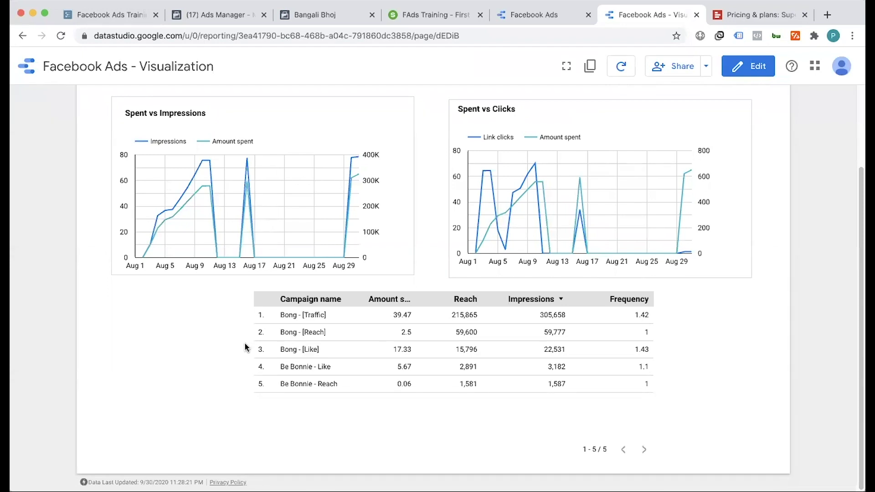
scroll(246, 348, up, 2)
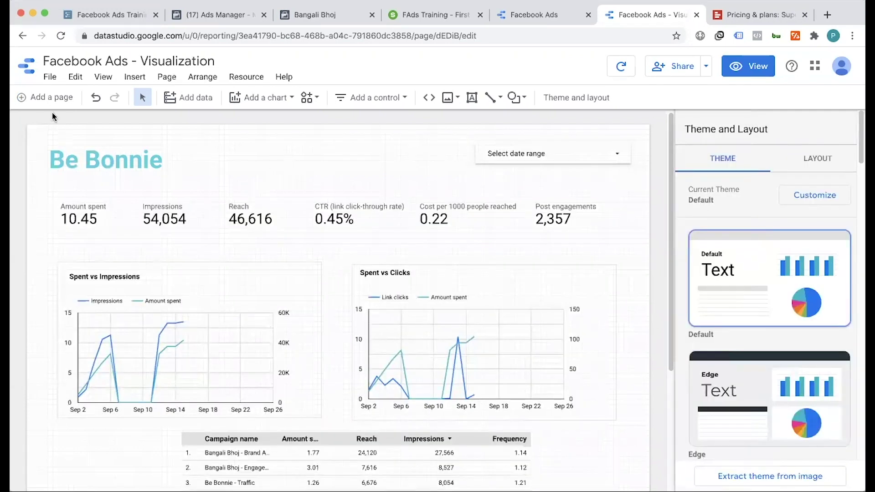
Step: Add a second, blank page to the report, flip between both pages in view mode, and return to editing page 1
click(45, 101)
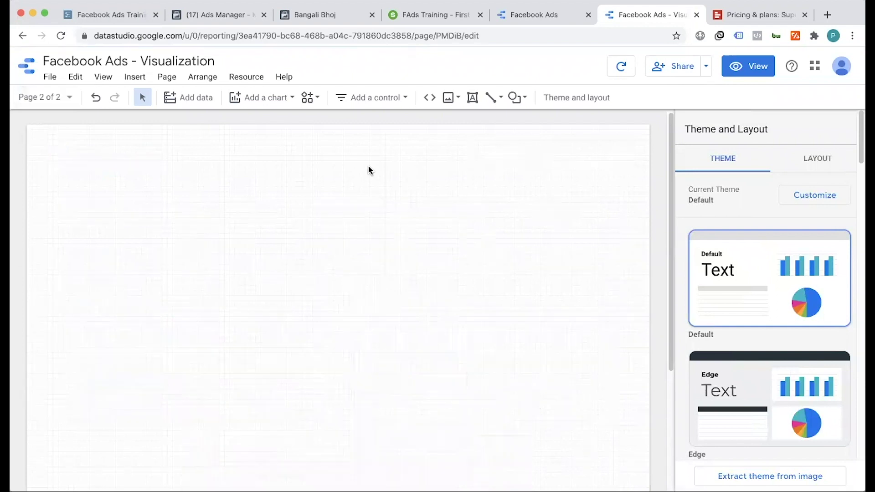
click(754, 70)
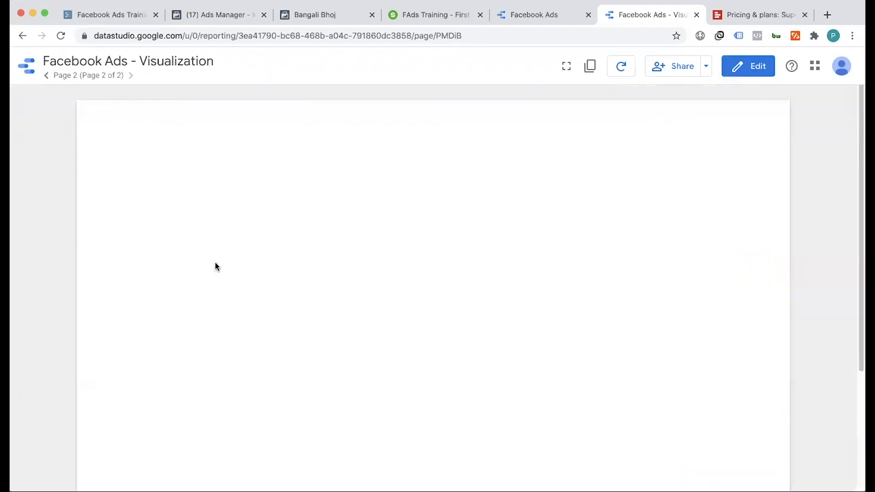
click(46, 78)
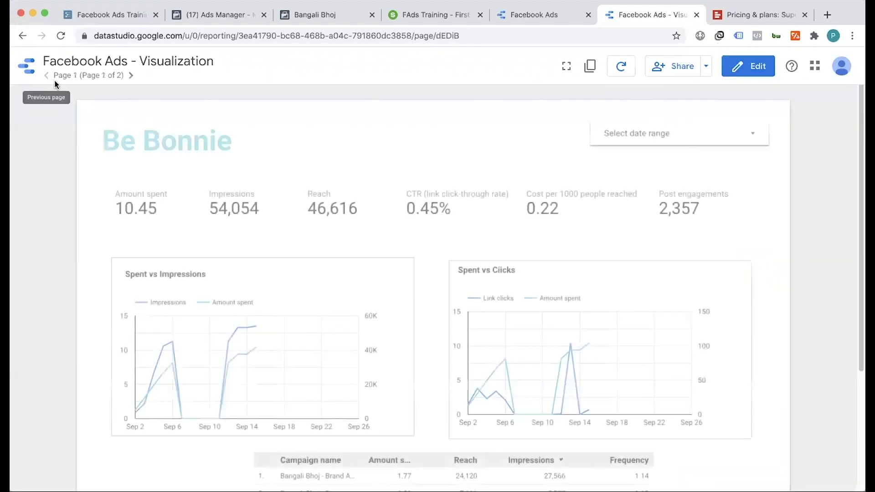
click(131, 76)
click(47, 76)
click(758, 73)
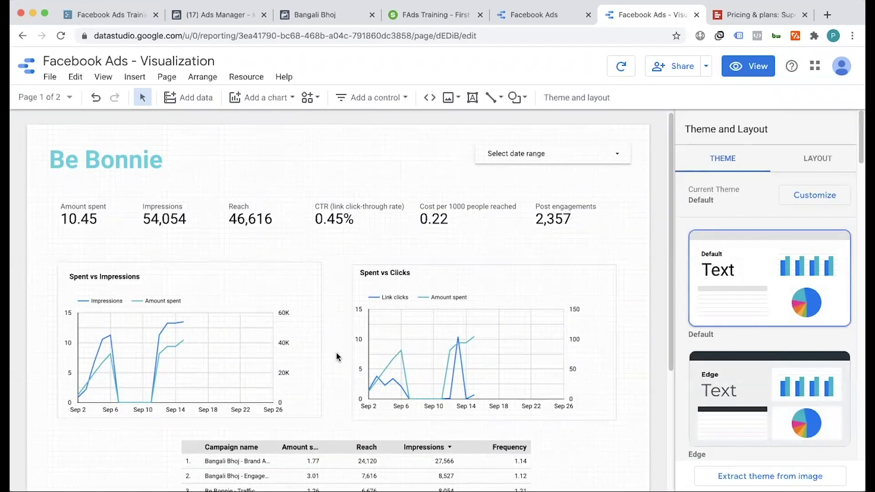
scroll(332, 341, down, 3)
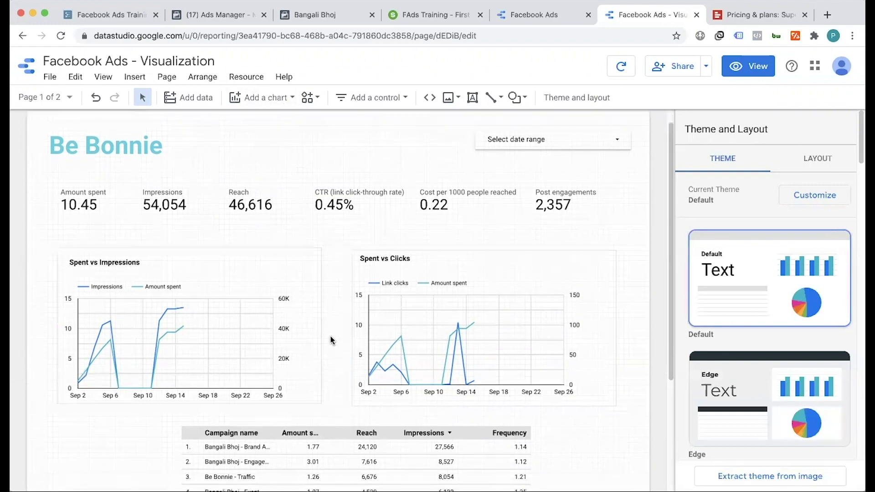
scroll(332, 339, up, 3)
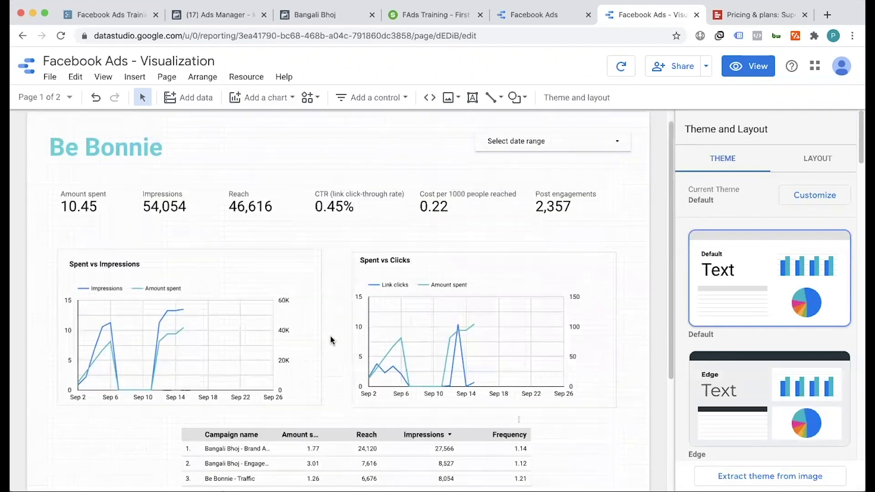
scroll(338, 304, up, 1)
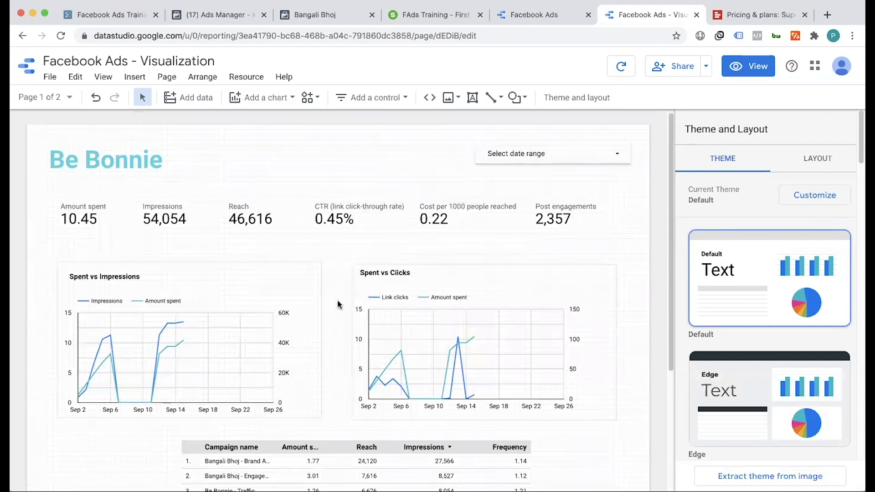
Step: Switch to the Facebook Ads data source, go back to the Data Studio home, and browse its Reports and Explorer lists
click(748, 15)
click(523, 15)
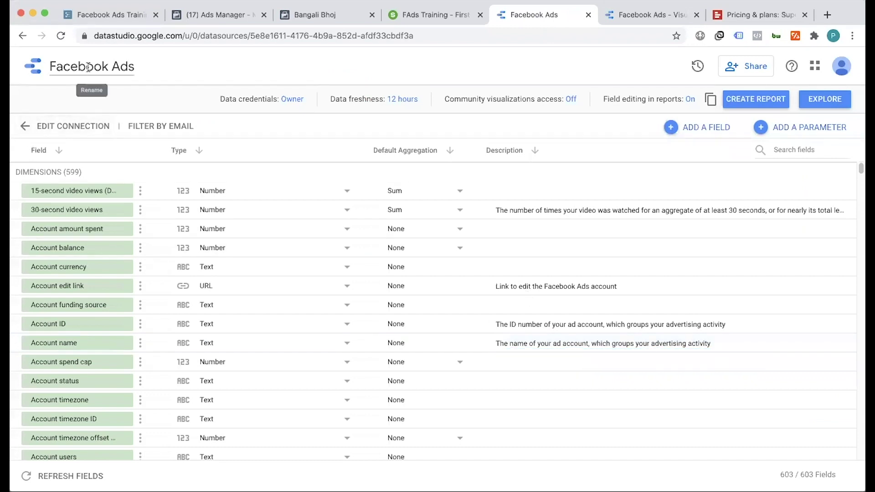
key(super+bracketleft)
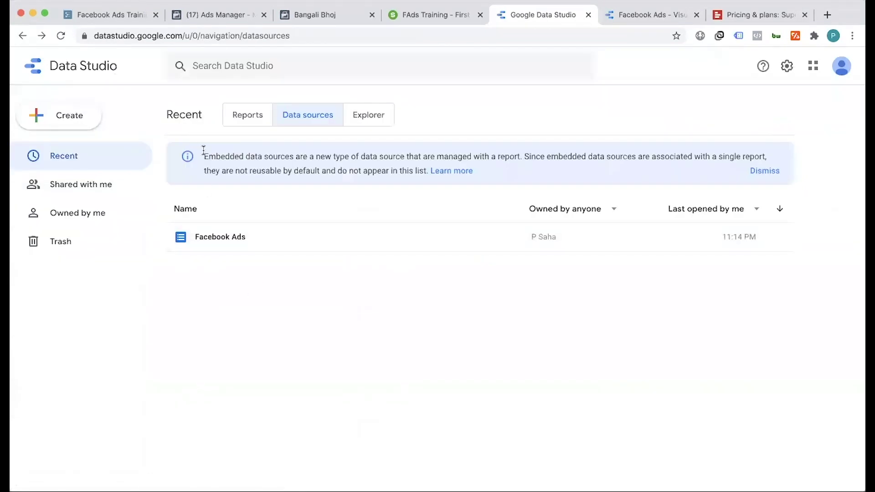
click(242, 114)
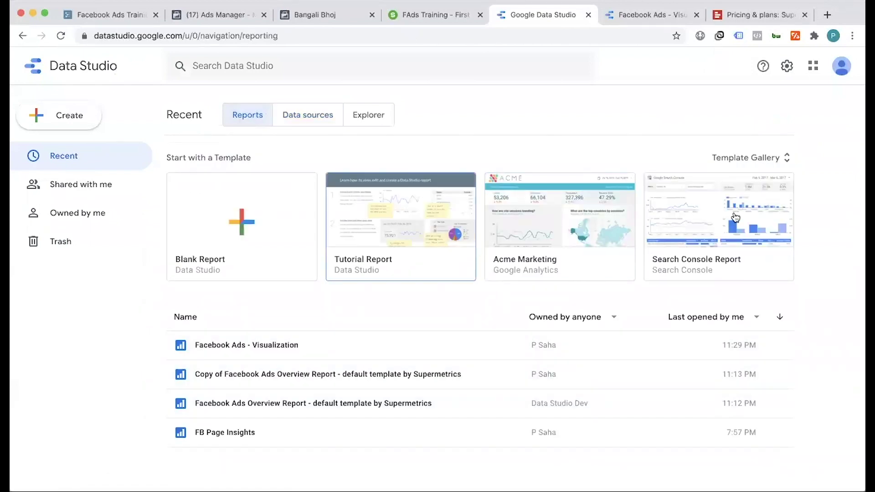
click(368, 114)
click(240, 117)
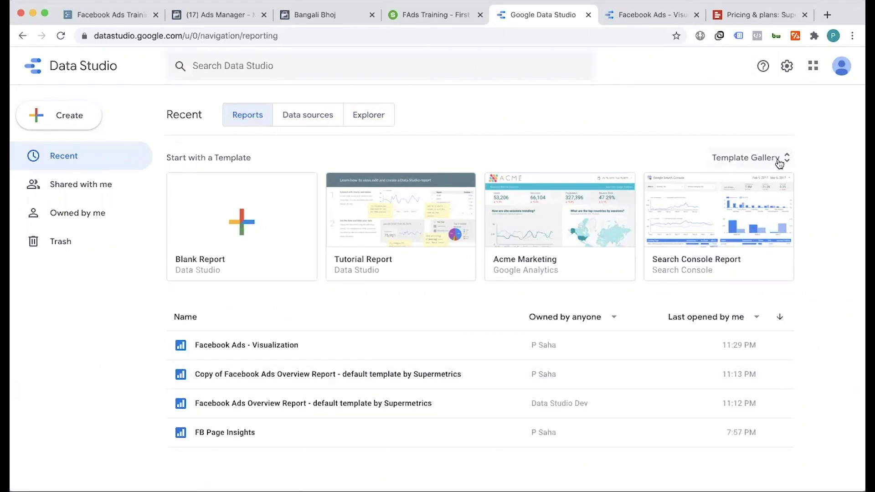
Step: Browse the full template gallery and open the Ecommerce PPC template's preview
click(759, 160)
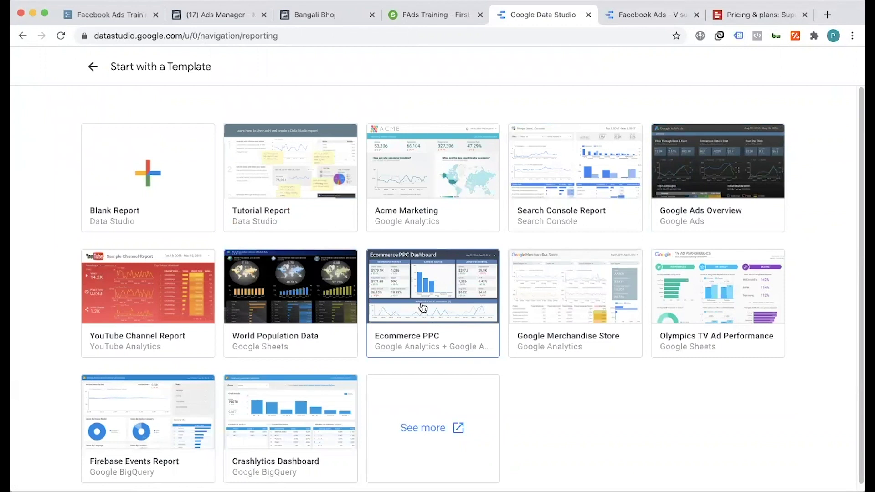
scroll(422, 308, down, 1)
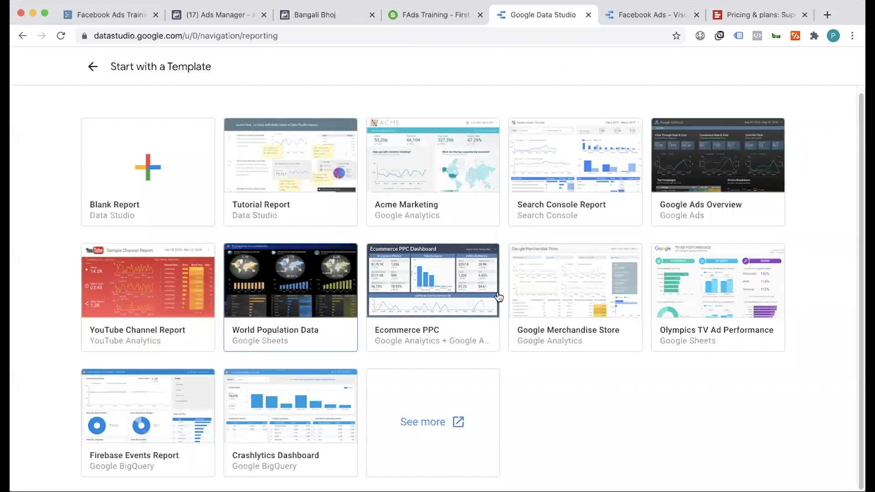
click(454, 308)
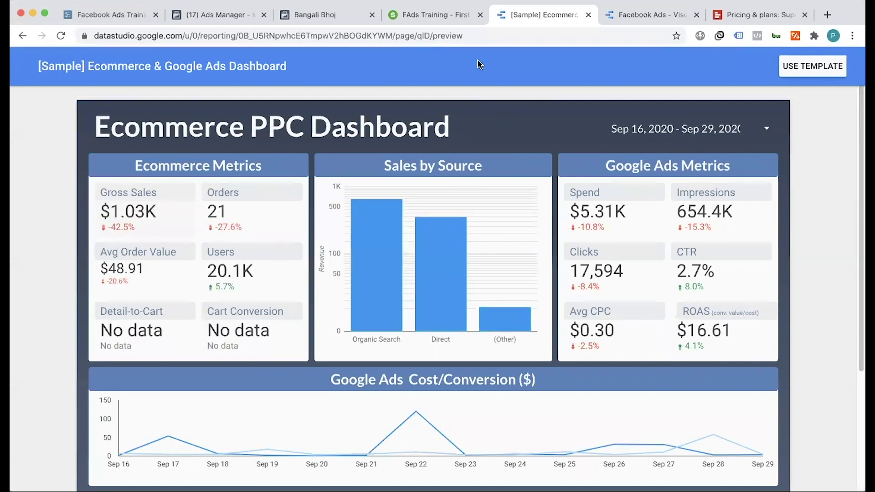
Step: Back in the Facebook Ads report, customize the theme by trying a black report background, and then set the background to light gray
click(647, 15)
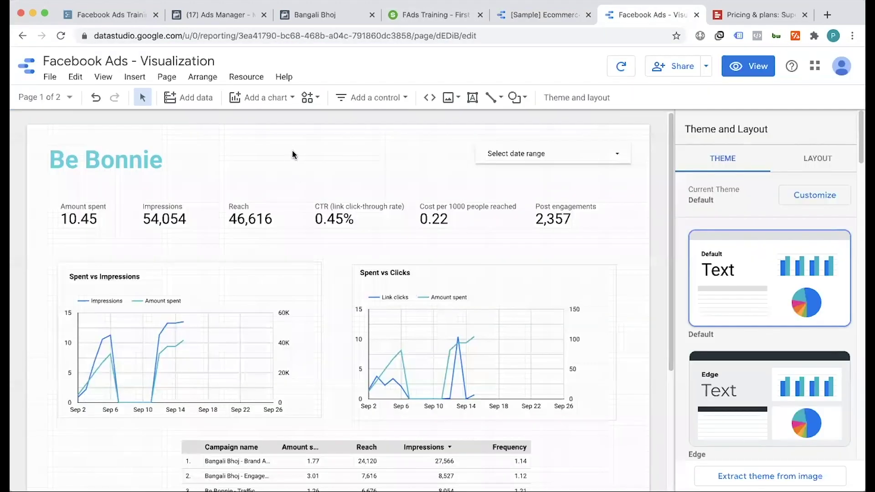
click(806, 195)
click(711, 195)
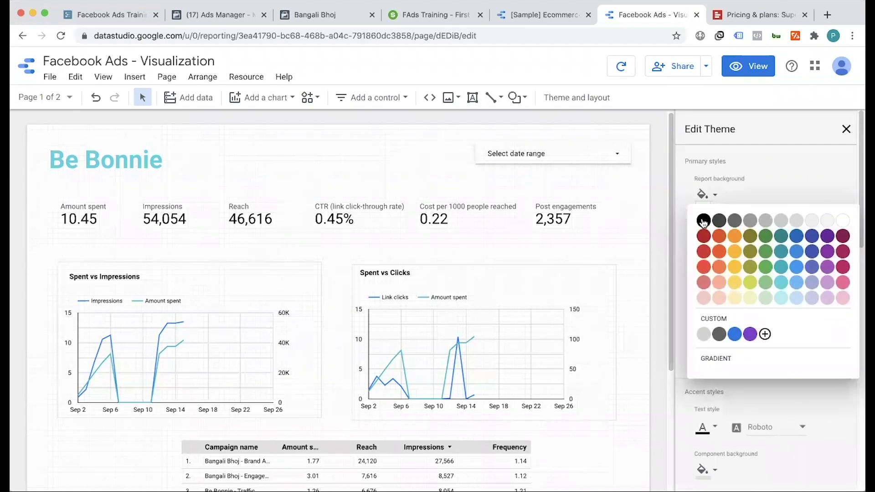
click(703, 221)
scroll(345, 248, down, 2)
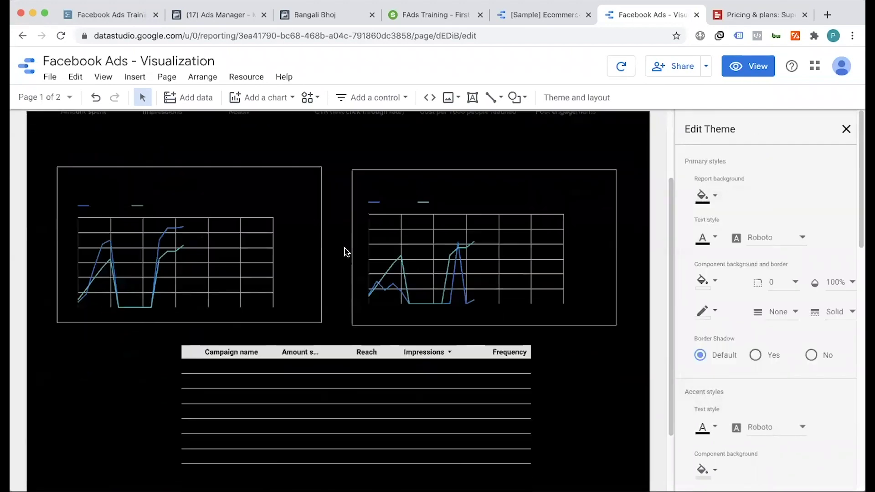
scroll(345, 248, up, 2)
click(713, 197)
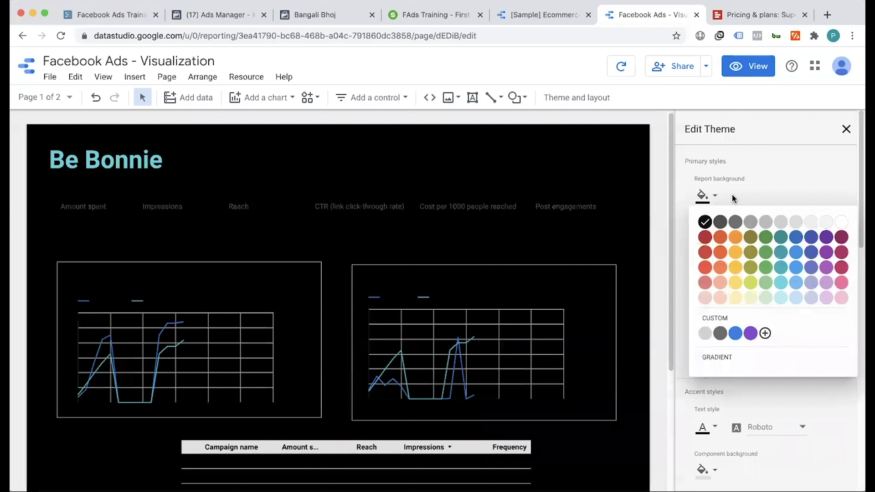
click(782, 221)
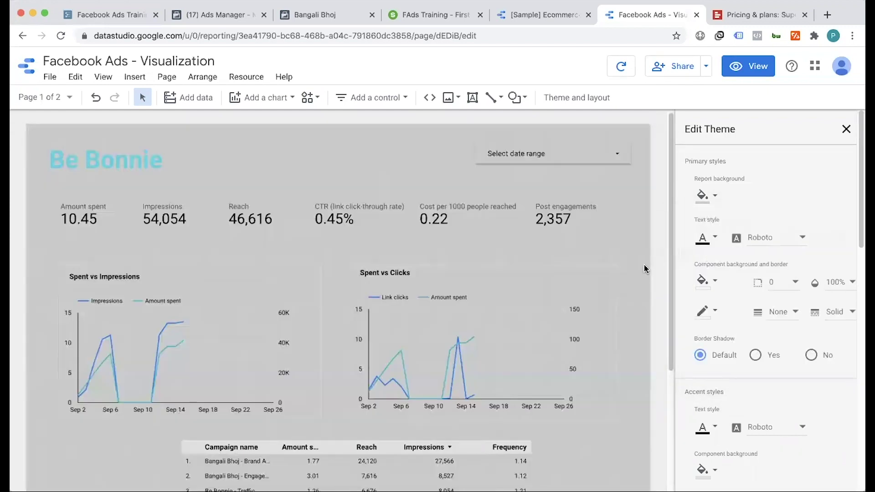
Step: Compare the sample Ecommerce PPC dashboard with the Facebook Ads report, and switch to the WorkFlowy training outline
click(549, 14)
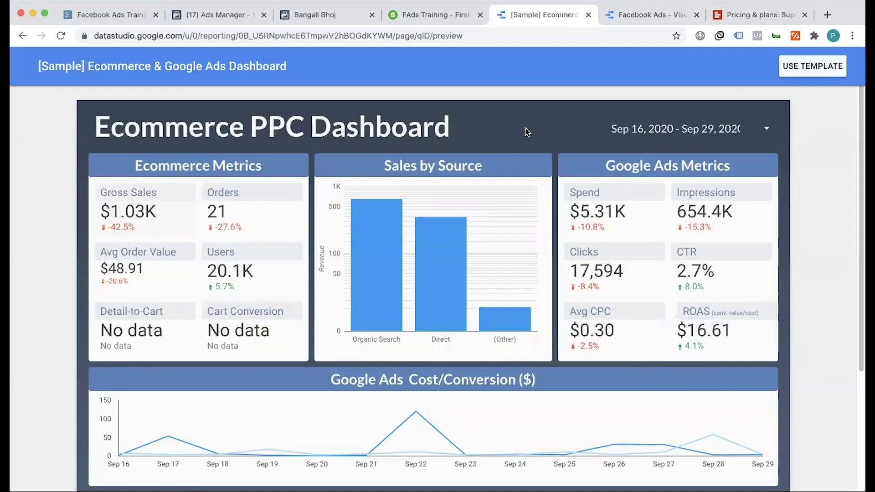
click(644, 15)
click(533, 15)
scroll(260, 307, down, 4)
scroll(173, 207, up, 4)
click(109, 16)
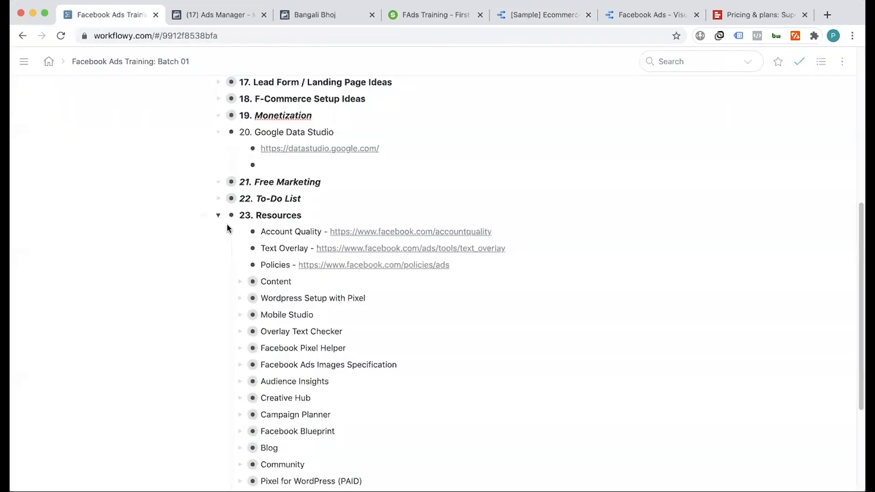